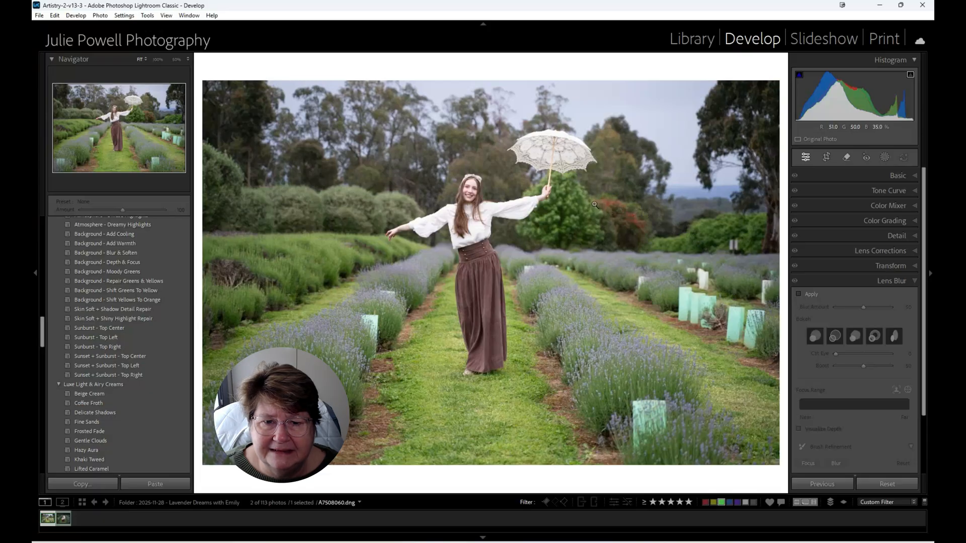
{"action": "left_click", "coordinate": [633, 224]}
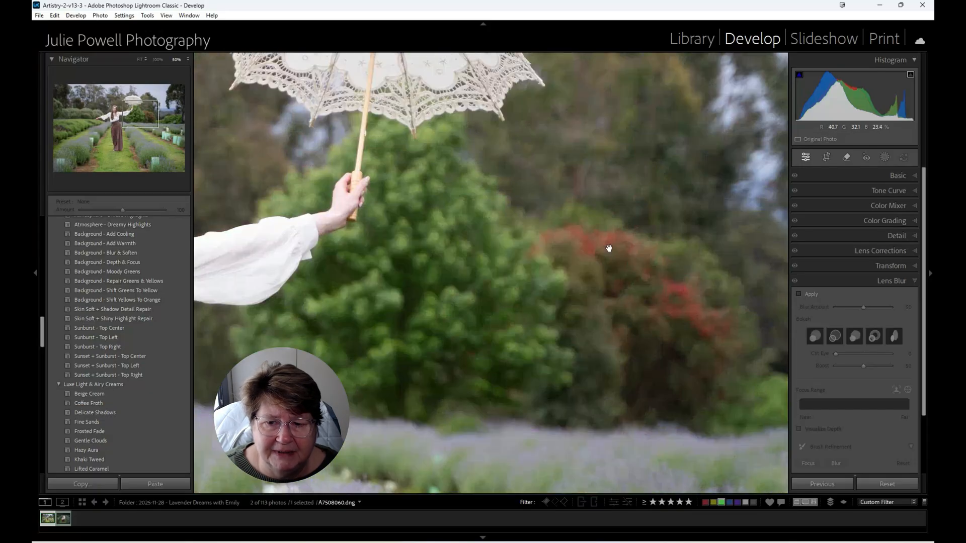
{"action": "left_click_drag", "start_coordinate": [236, 225], "coordinate": [652, 227]}
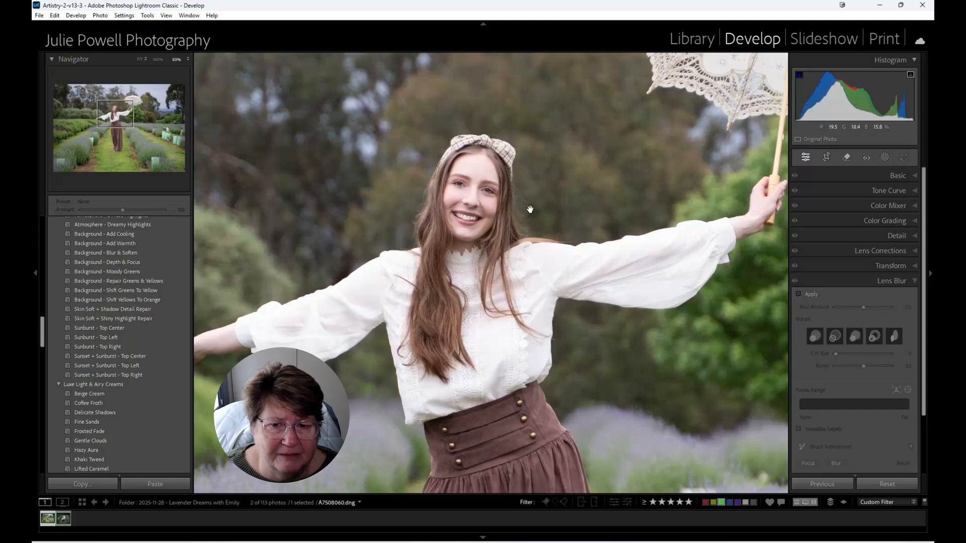
{"action": "left_click_drag", "start_coordinate": [684, 184], "coordinate": [564, 178]}
{"action": "left_click", "coordinate": [425, 279]}
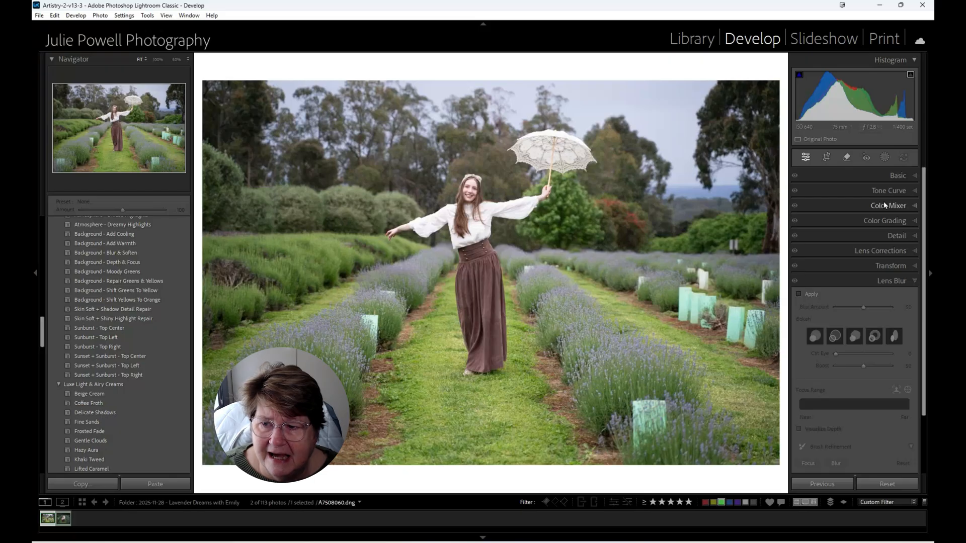
- Use the generative Remove tool, reducing the brush size to 7, to erase the distant white markers and posts around the right-hand lavender rows
{"action": "left_click", "coordinate": [846, 158]}
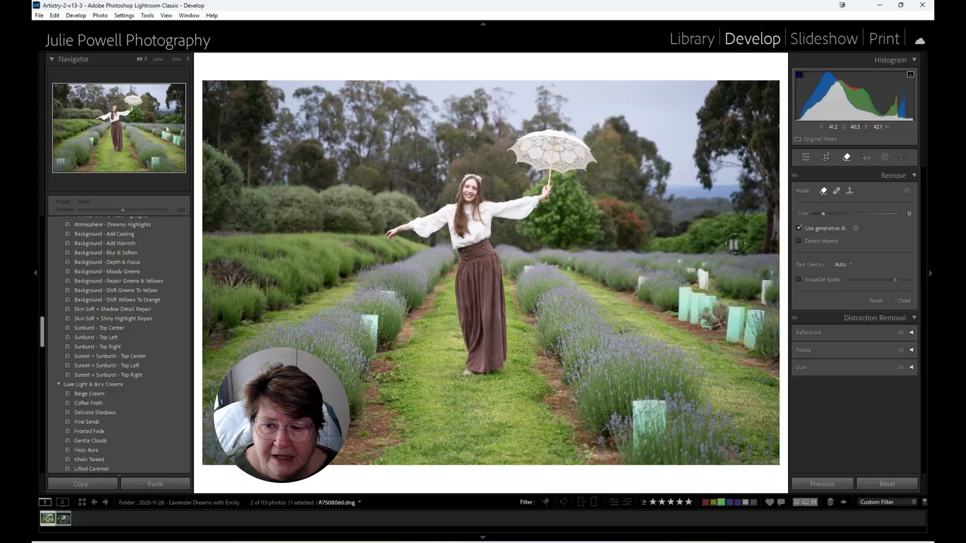
{"action": "left_click", "coordinate": [735, 244]}
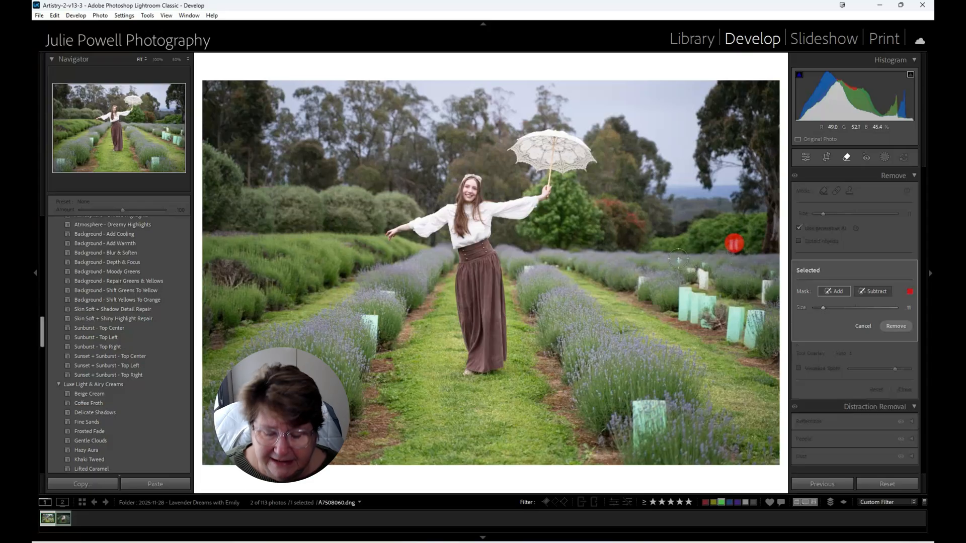
{"action": "key", "text": "bracketleft"}
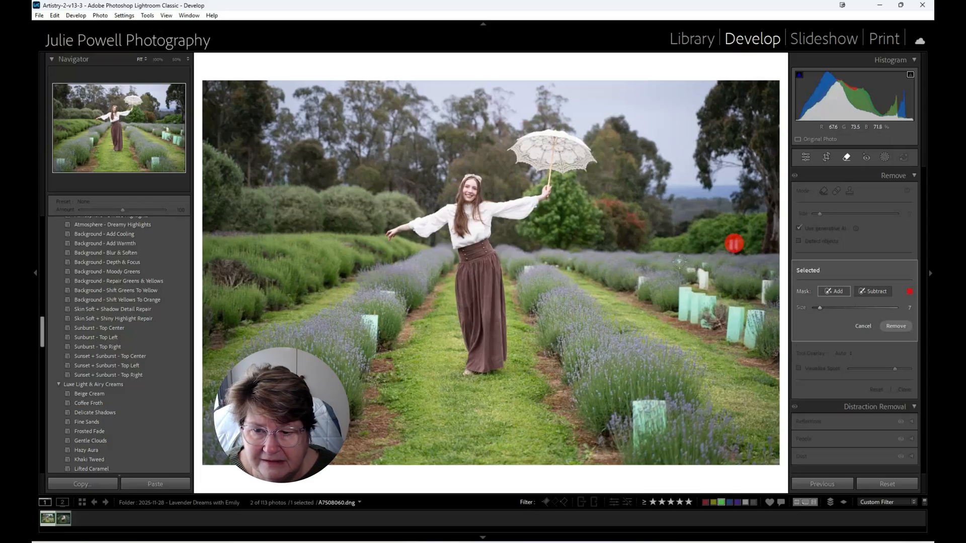
{"action": "left_click", "coordinate": [679, 261]}
{"action": "left_click", "coordinate": [704, 262]}
{"action": "left_click", "coordinate": [692, 269]}
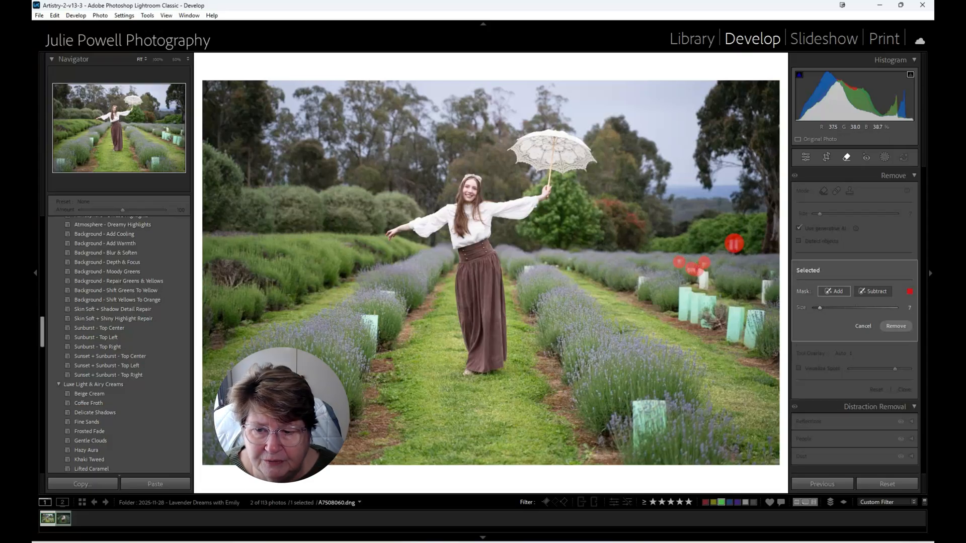
{"action": "left_click", "coordinate": [772, 272]}
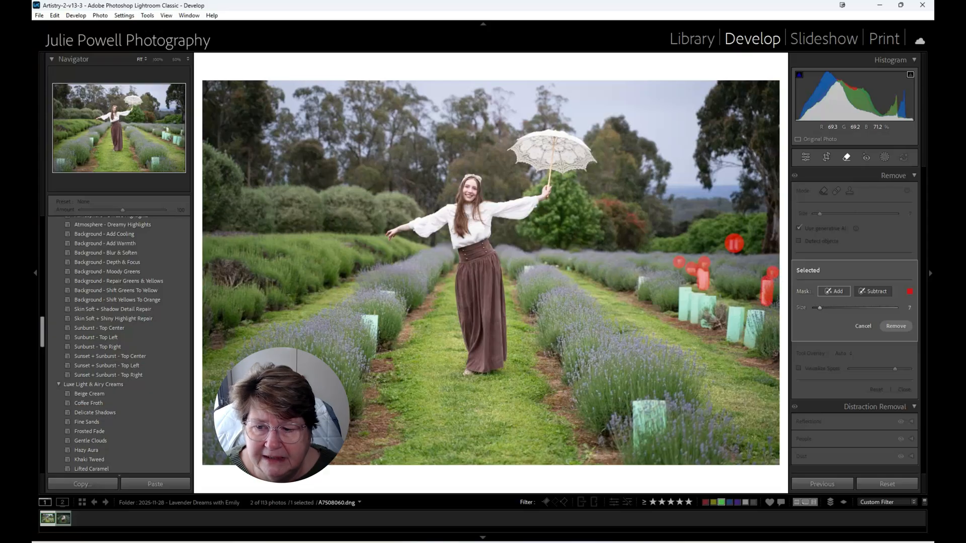
{"action": "left_click", "coordinate": [872, 293]}
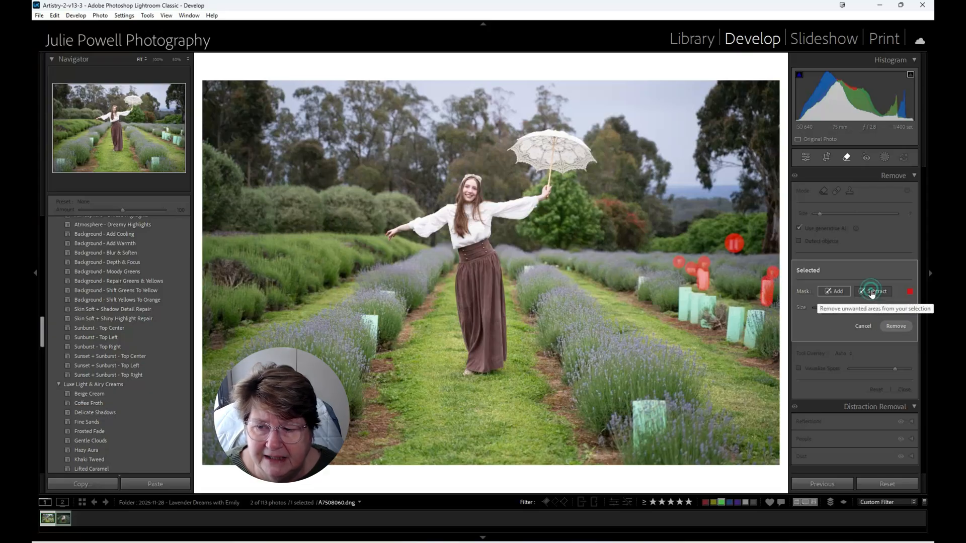
{"action": "left_click", "coordinate": [897, 328]}
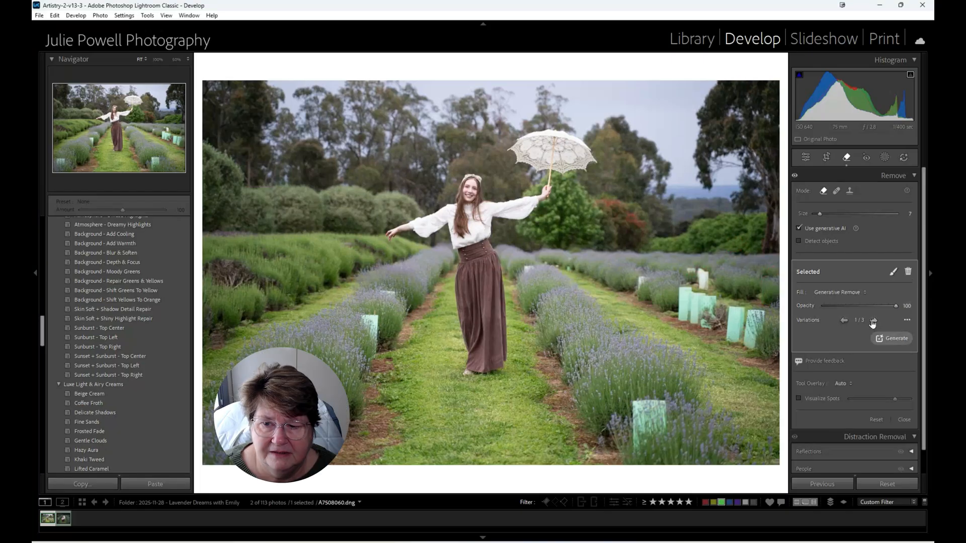
- Compare the generated variations for the new removal spots on the photo's right side and choose the best match
{"action": "left_click", "coordinate": [873, 321]}
{"action": "left_click", "coordinate": [873, 321]}
{"action": "left_click", "coordinate": [873, 320]}
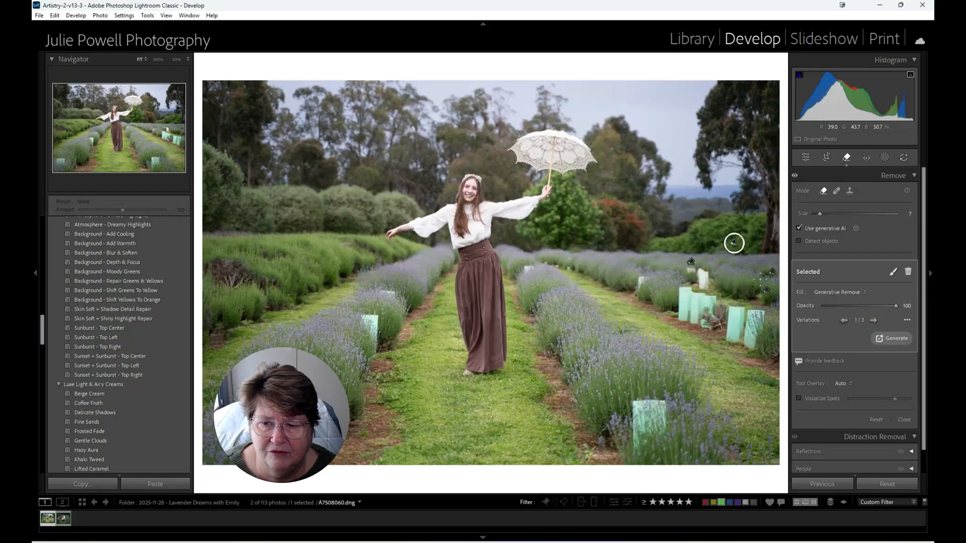
{"action": "left_click", "coordinate": [873, 320]}
{"action": "left_click", "coordinate": [873, 320]}
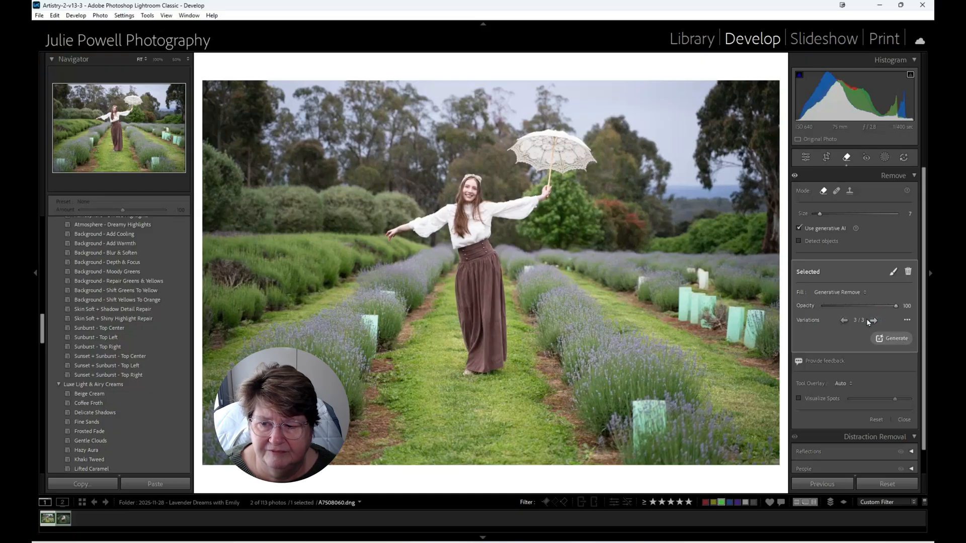
{"action": "left_click", "coordinate": [868, 320]}
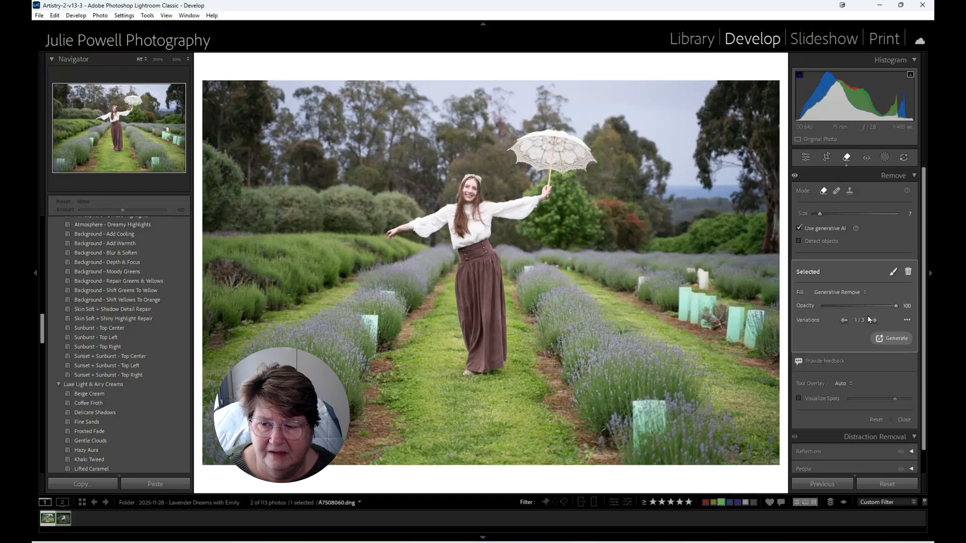
{"action": "left_click", "coordinate": [873, 320]}
{"action": "left_click", "coordinate": [873, 321]}
{"action": "left_click", "coordinate": [873, 321]}
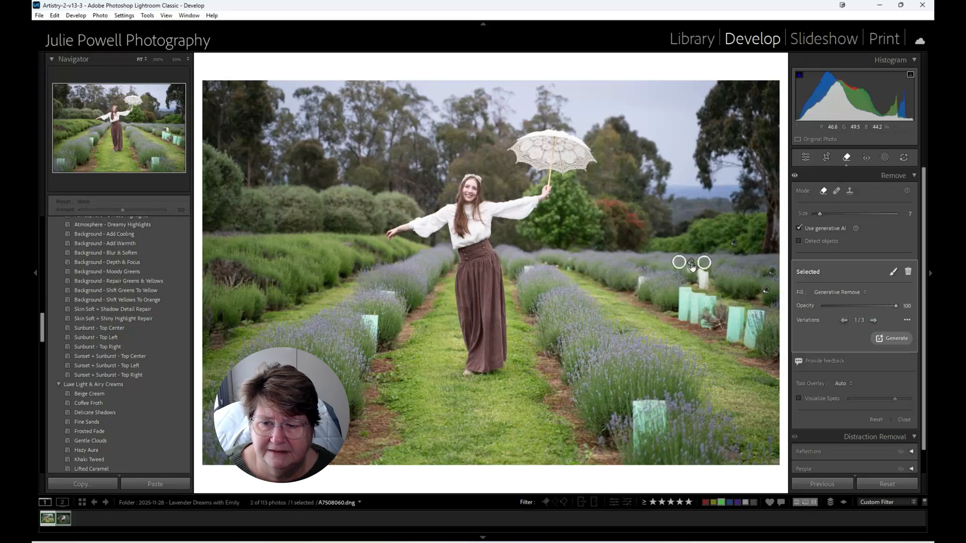
{"action": "left_click", "coordinate": [874, 322]}
{"action": "left_click", "coordinate": [874, 322]}
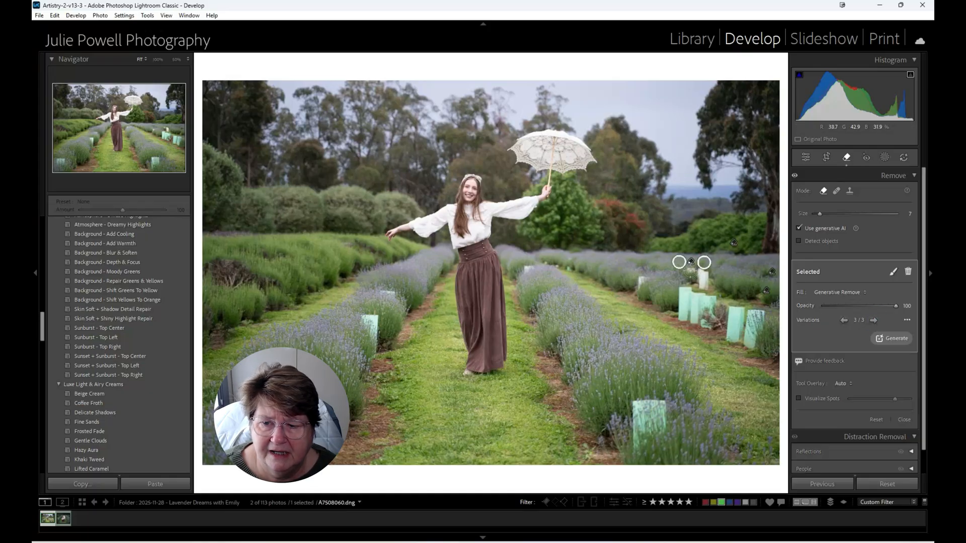
- Generatively remove the remaining small pale posts and markers across the distant right, centre and left lavender rows
{"action": "left_click_drag", "start_coordinate": [689, 272], "coordinate": [705, 287]}
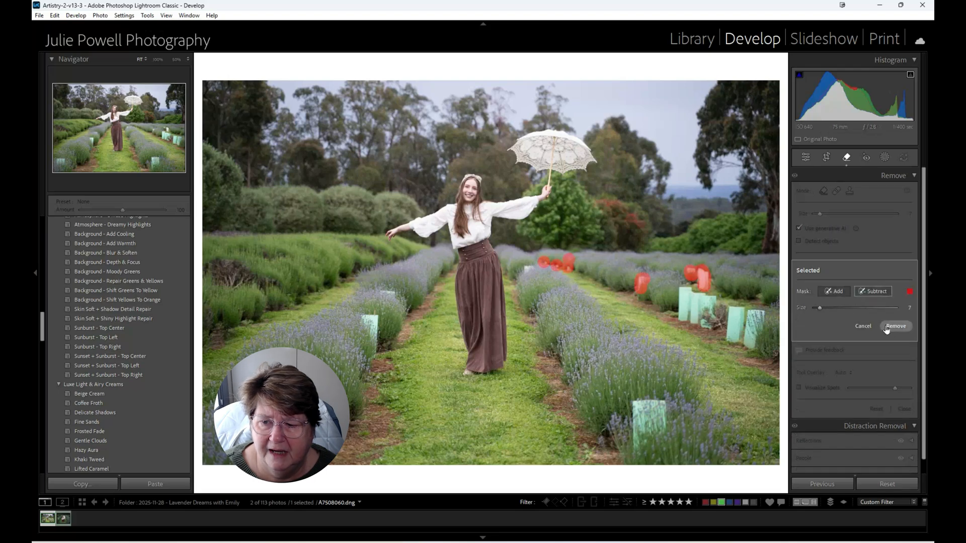
{"action": "left_click", "coordinate": [886, 327]}
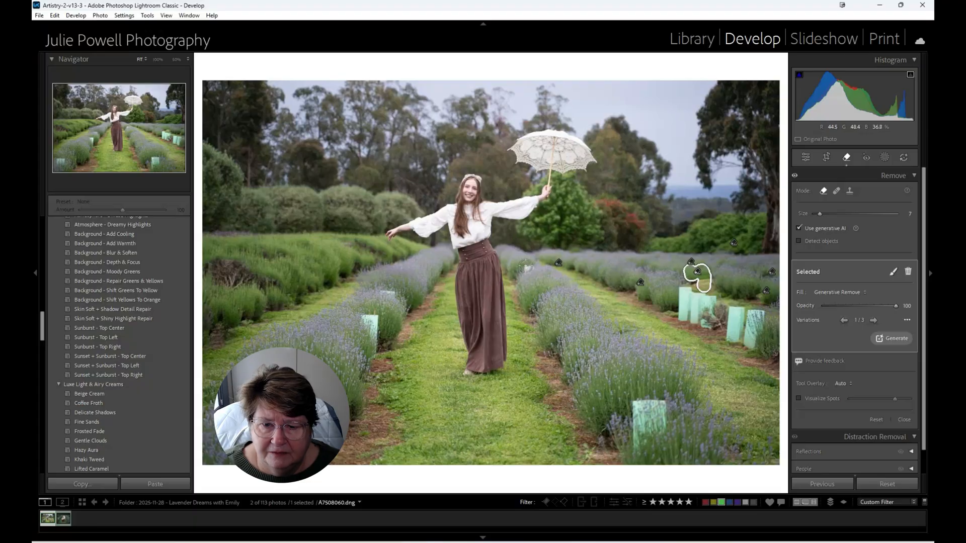
{"action": "left_click", "coordinate": [527, 268]}
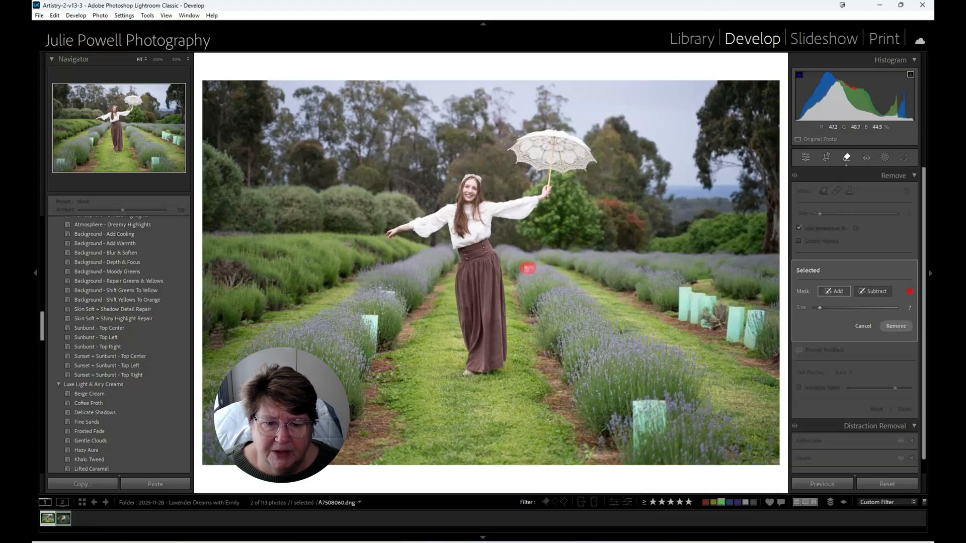
{"action": "left_click", "coordinate": [387, 291]}
{"action": "left_click", "coordinate": [347, 244]}
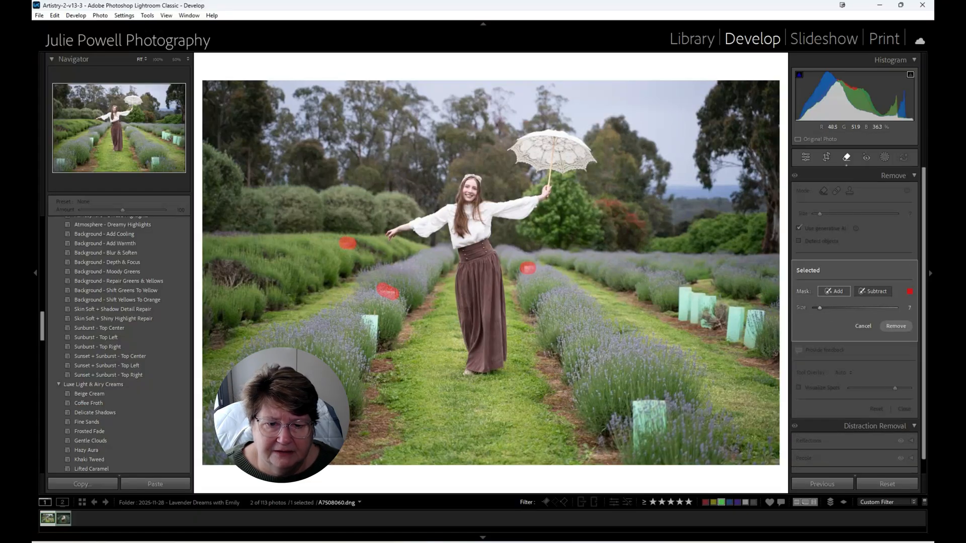
{"action": "left_click", "coordinate": [896, 326]}
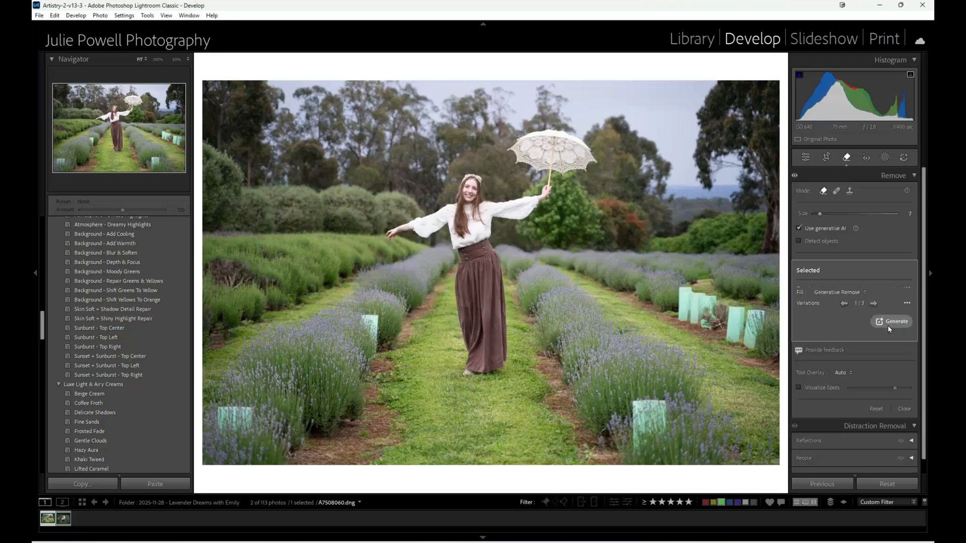
- Generatively remove the cluster of green tree guards in the right-hand rows and keep variation 1 after comparing the alternatives
{"action": "mouse_move", "coordinate": [676, 290]}
{"action": "left_mouse_down"}
{"action": "mouse_move", "coordinate": [681, 319]}
{"action": "mouse_move", "coordinate": [760, 314]}
{"action": "mouse_move", "coordinate": [771, 332]}
{"action": "left_mouse_up"}
{"action": "left_click", "coordinate": [896, 326]}
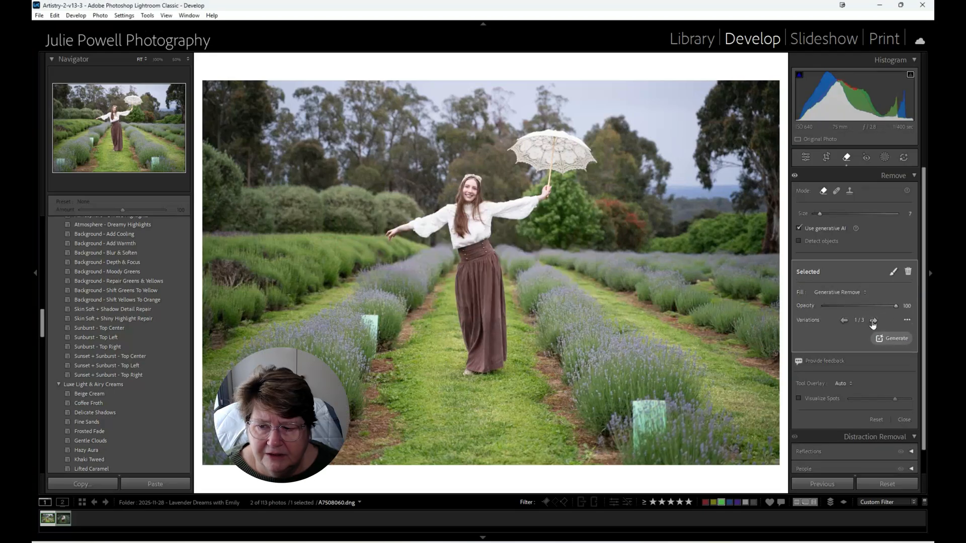
{"action": "left_click", "coordinate": [873, 320]}
{"action": "left_click", "coordinate": [874, 320]}
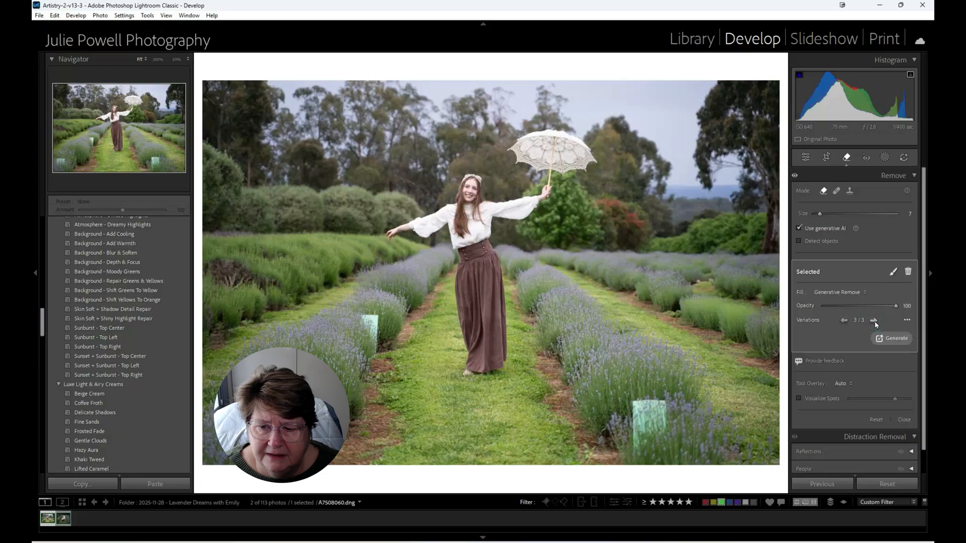
{"action": "left_click", "coordinate": [874, 320]}
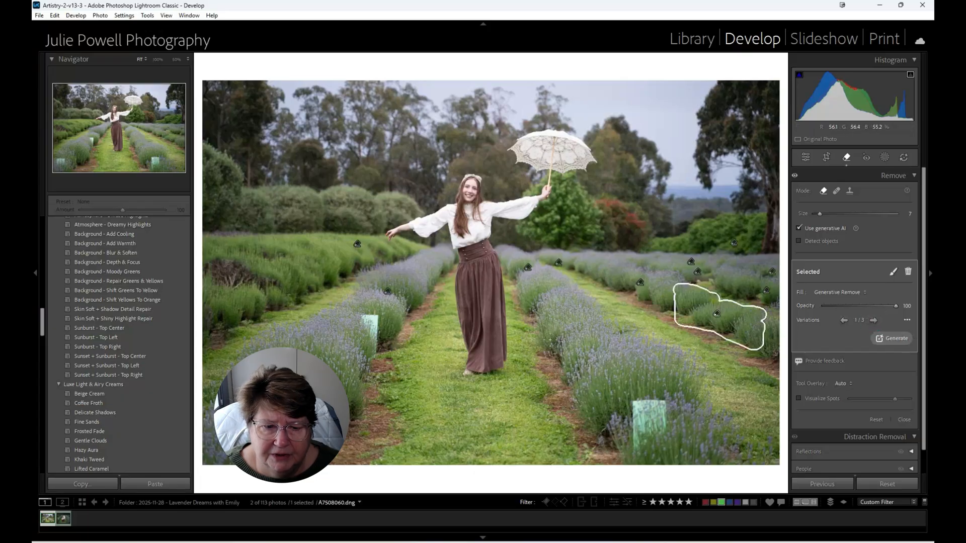
- Generatively remove the two green tree guards in the left lavender row and the one in the right foreground
{"action": "mouse_move", "coordinate": [362, 317]}
{"action": "left_mouse_down"}
{"action": "mouse_move", "coordinate": [378, 317]}
{"action": "mouse_move", "coordinate": [375, 354]}
{"action": "left_mouse_up"}
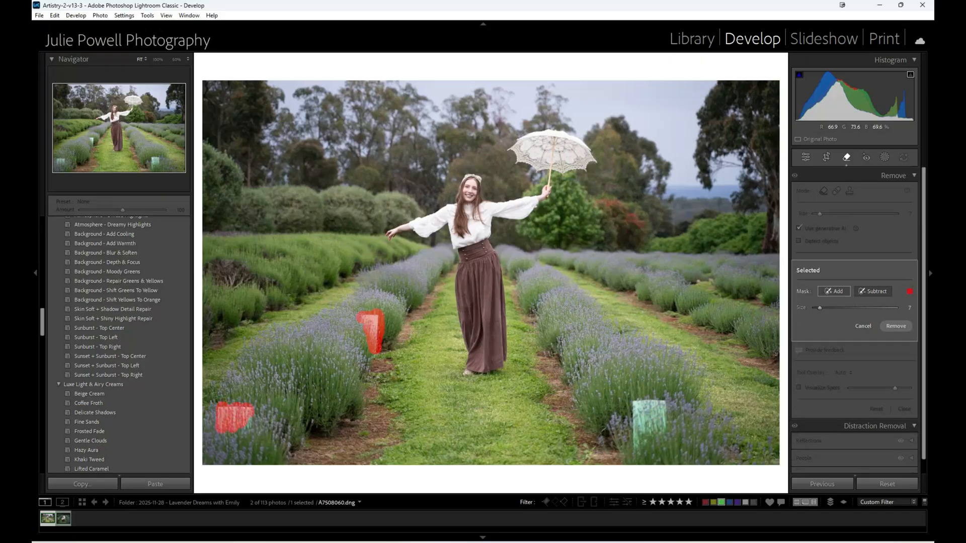
{"action": "mouse_move", "coordinate": [661, 400]}
{"action": "left_mouse_down"}
{"action": "mouse_move", "coordinate": [644, 438]}
{"action": "mouse_move", "coordinate": [664, 402]}
{"action": "left_mouse_up"}
{"action": "left_click", "coordinate": [895, 326]}
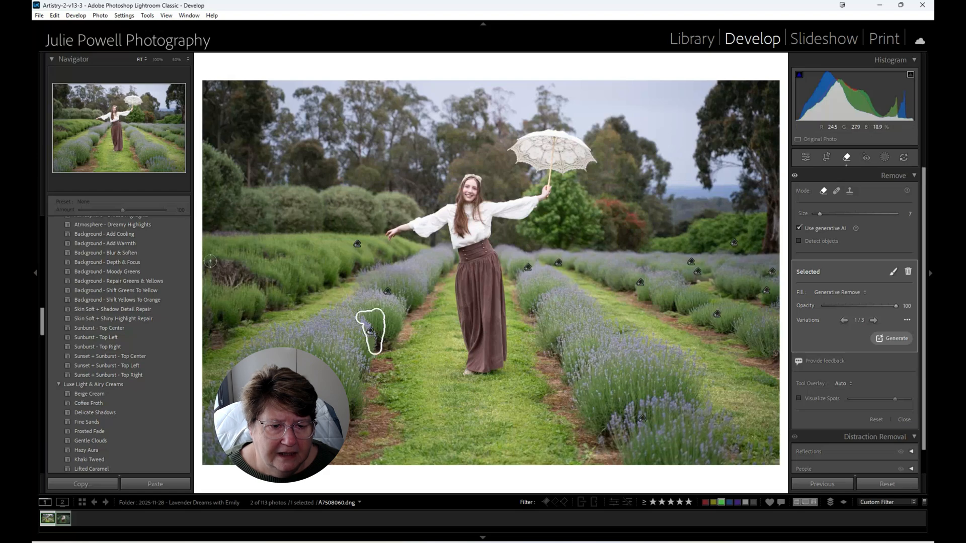
- Generatively fill the brown gaps in the photo's left hedge, choosing variation 2 for the large patch, and remove the bare patch below it
{"action": "mouse_move", "coordinate": [211, 261]}
{"action": "left_mouse_down"}
{"action": "mouse_move", "coordinate": [210, 262]}
{"action": "mouse_move", "coordinate": [217, 288]}
{"action": "mouse_move", "coordinate": [225, 259]}
{"action": "mouse_move", "coordinate": [225, 285]}
{"action": "mouse_move", "coordinate": [234, 262]}
{"action": "mouse_move", "coordinate": [237, 286]}
{"action": "mouse_move", "coordinate": [247, 267]}
{"action": "mouse_move", "coordinate": [247, 288]}
{"action": "mouse_move", "coordinate": [259, 273]}
{"action": "mouse_move", "coordinate": [259, 288]}
{"action": "mouse_move", "coordinate": [278, 284]}
{"action": "mouse_move", "coordinate": [259, 289]}
{"action": "left_mouse_up"}
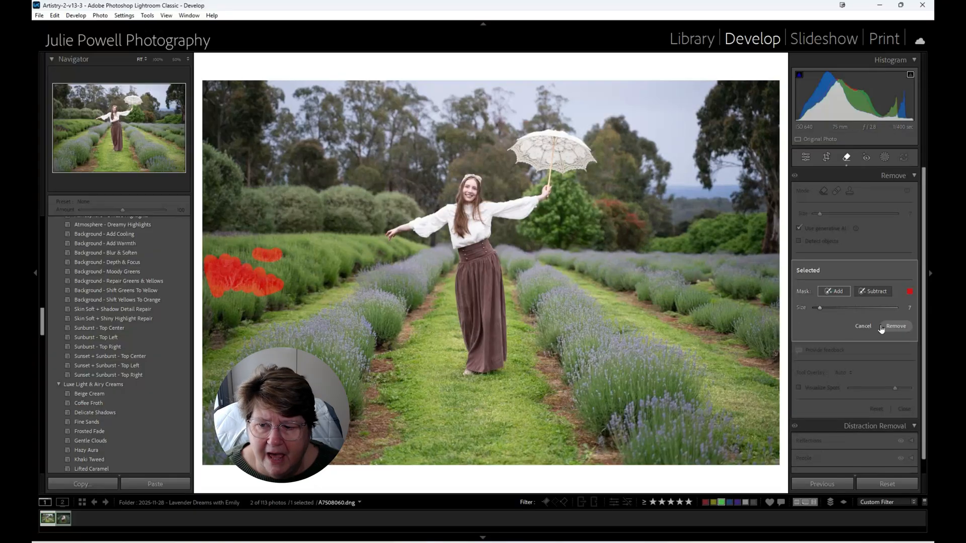
{"action": "left_click", "coordinate": [897, 327]}
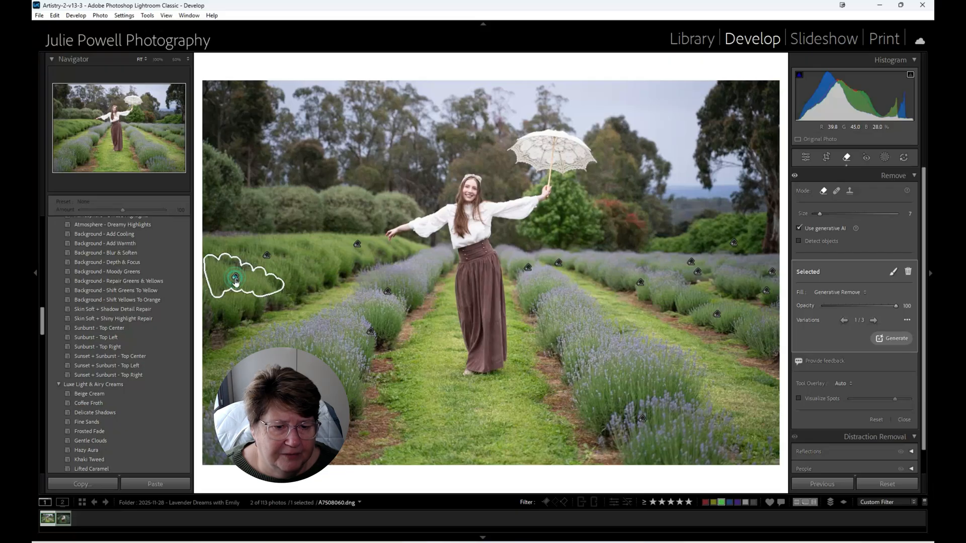
{"action": "left_click", "coordinate": [874, 321]}
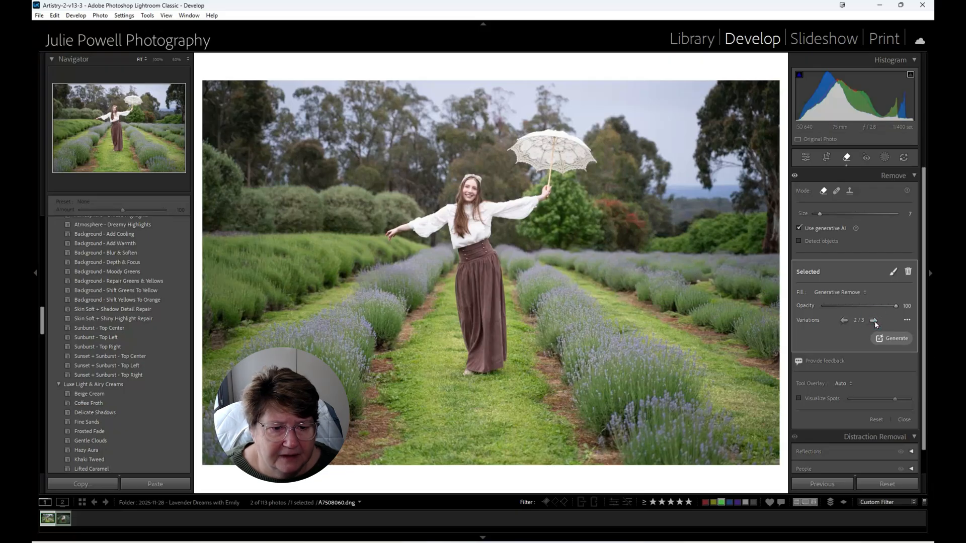
{"action": "left_click", "coordinate": [874, 321]}
{"action": "left_click", "coordinate": [875, 321]}
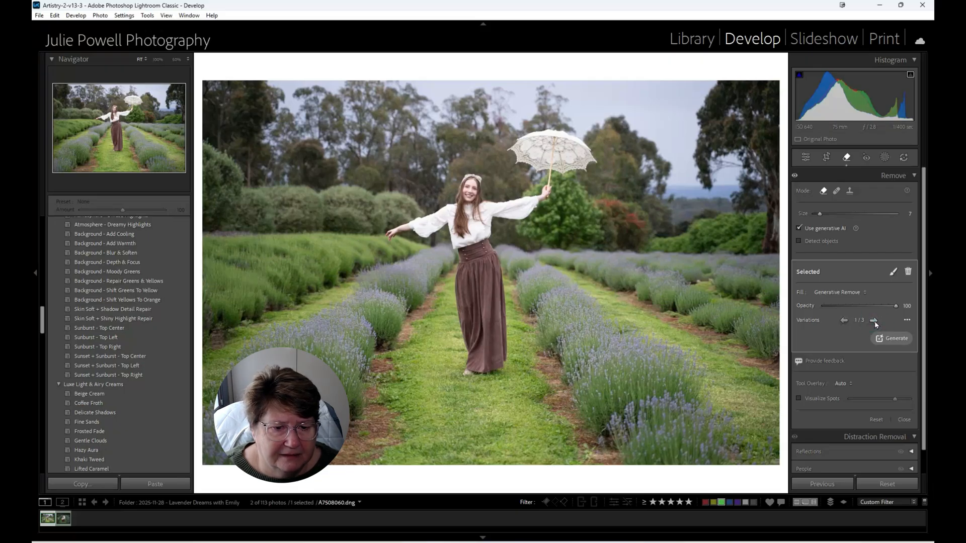
{"action": "left_click", "coordinate": [874, 321]}
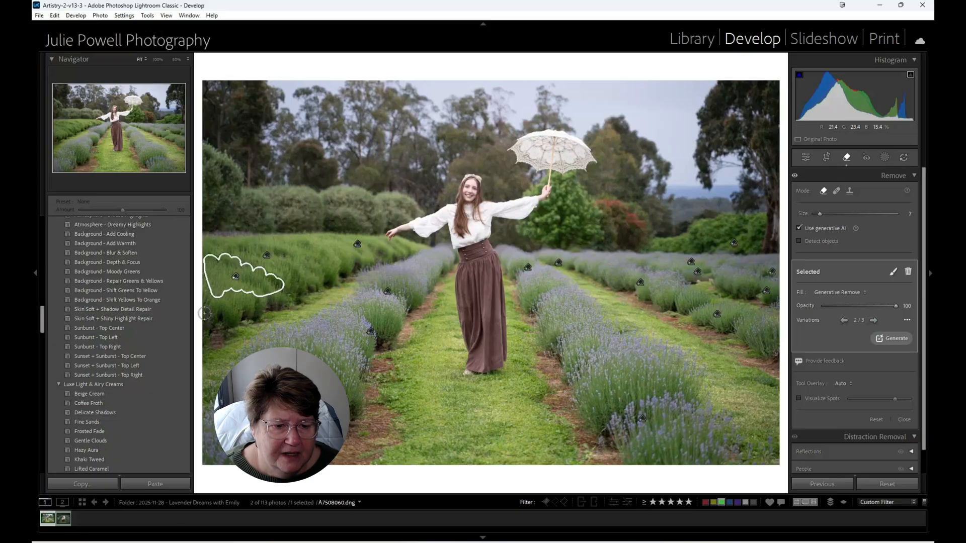
{"action": "mouse_move", "coordinate": [205, 313]}
{"action": "left_mouse_down"}
{"action": "mouse_move", "coordinate": [216, 342]}
{"action": "mouse_move", "coordinate": [219, 335]}
{"action": "mouse_move", "coordinate": [207, 341]}
{"action": "mouse_move", "coordinate": [210, 323]}
{"action": "left_mouse_up"}
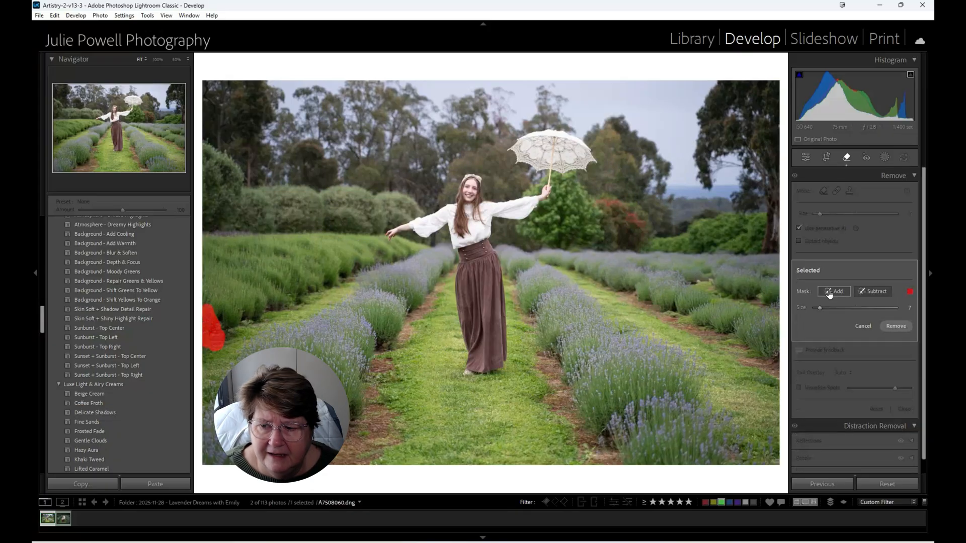
{"action": "left_click", "coordinate": [900, 325]}
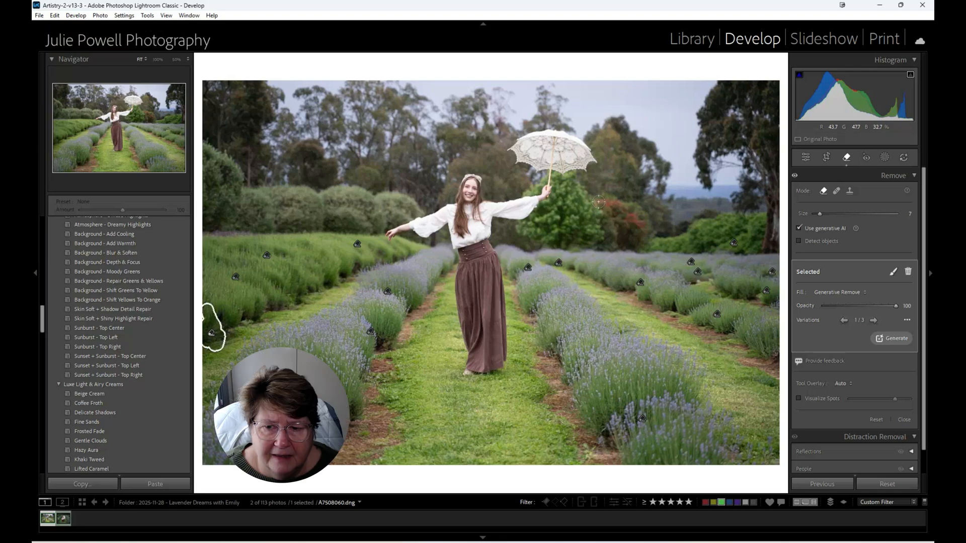
- Mask the red-leaved bush beside the green tree behind the woman and remove it generatively
{"action": "mouse_move", "coordinate": [598, 201]}
{"action": "left_mouse_down"}
{"action": "mouse_move", "coordinate": [629, 212]}
{"action": "mouse_move", "coordinate": [641, 240]}
{"action": "mouse_move", "coordinate": [608, 208]}
{"action": "mouse_move", "coordinate": [608, 235]}
{"action": "mouse_move", "coordinate": [614, 226]}
{"action": "mouse_move", "coordinate": [636, 241]}
{"action": "mouse_move", "coordinate": [635, 216]}
{"action": "left_mouse_up"}
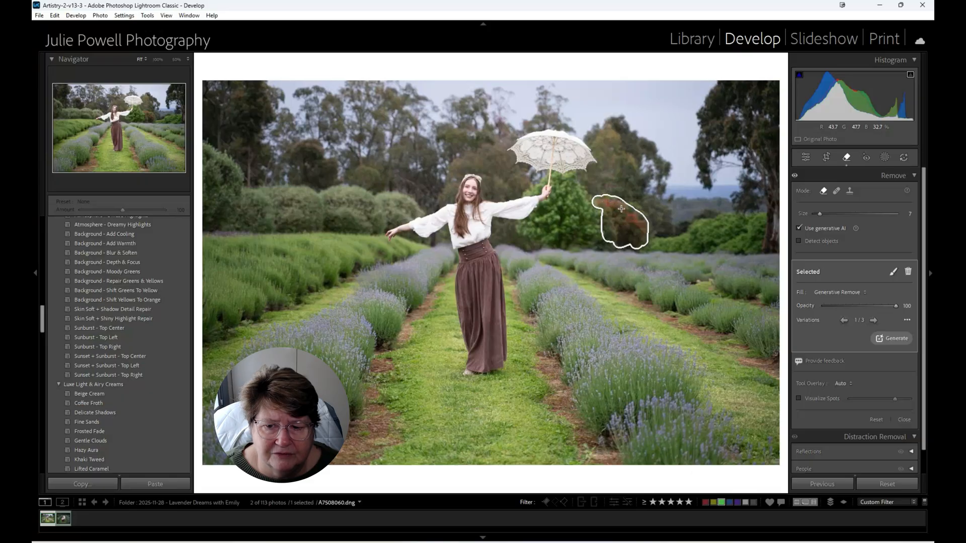
{"action": "left_click", "coordinate": [893, 272]}
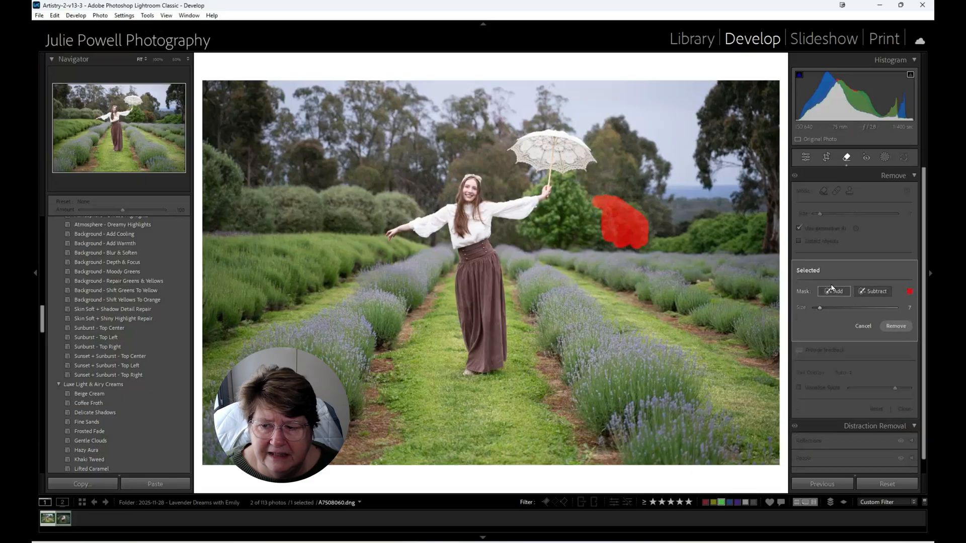
{"action": "left_click", "coordinate": [896, 326]}
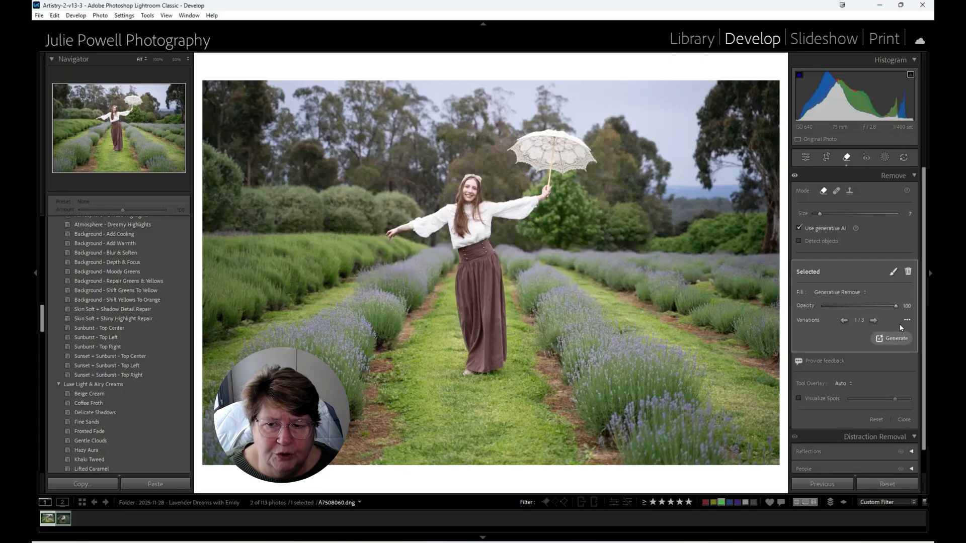
- Compare the generated variations for the removed bush behind the woman and keep variation 1
{"action": "left_click", "coordinate": [873, 321]}
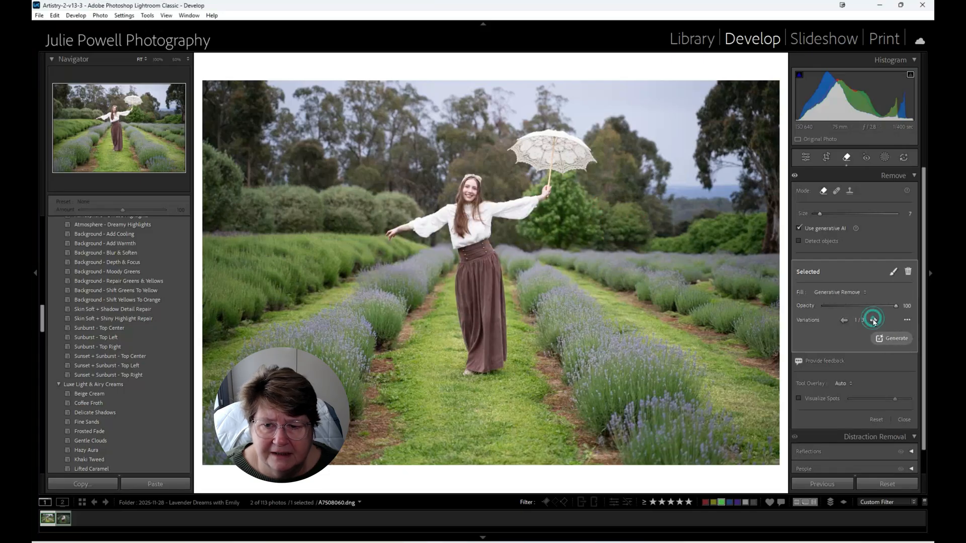
{"action": "left_click", "coordinate": [873, 321]}
{"action": "left_click", "coordinate": [874, 321]}
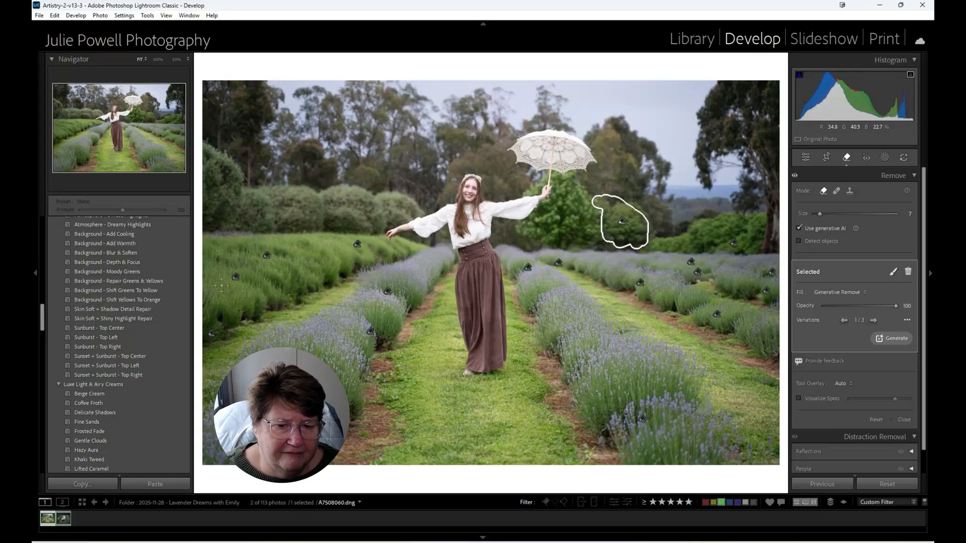
- Mask the small patch in the right-hand lavender rows, remove it generatively, and choose variation 3 after comparing the alternatives
{"action": "left_click", "coordinate": [357, 245]}
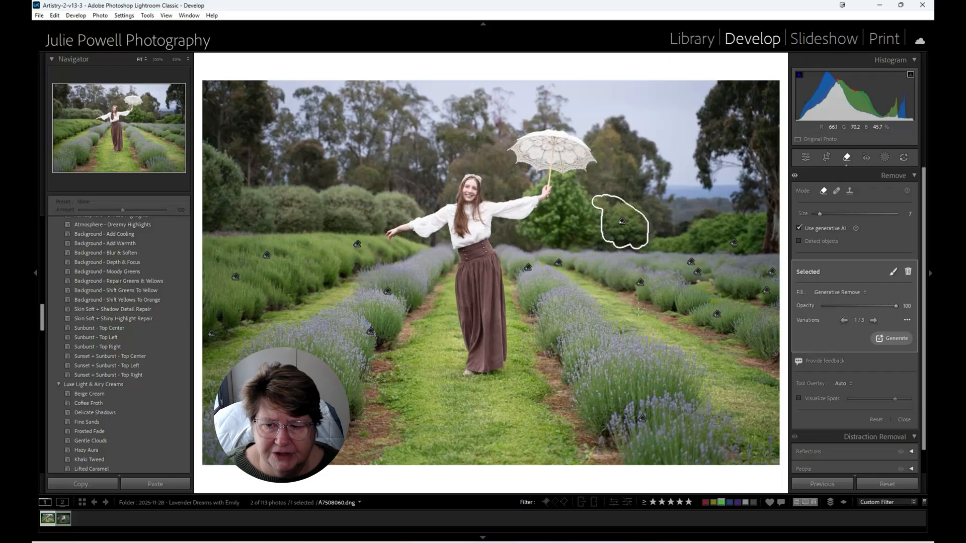
{"action": "mouse_move", "coordinate": [713, 286]}
{"action": "left_mouse_down"}
{"action": "mouse_move", "coordinate": [708, 271]}
{"action": "mouse_move", "coordinate": [719, 278]}
{"action": "mouse_move", "coordinate": [697, 275]}
{"action": "mouse_move", "coordinate": [710, 286]}
{"action": "left_mouse_up"}
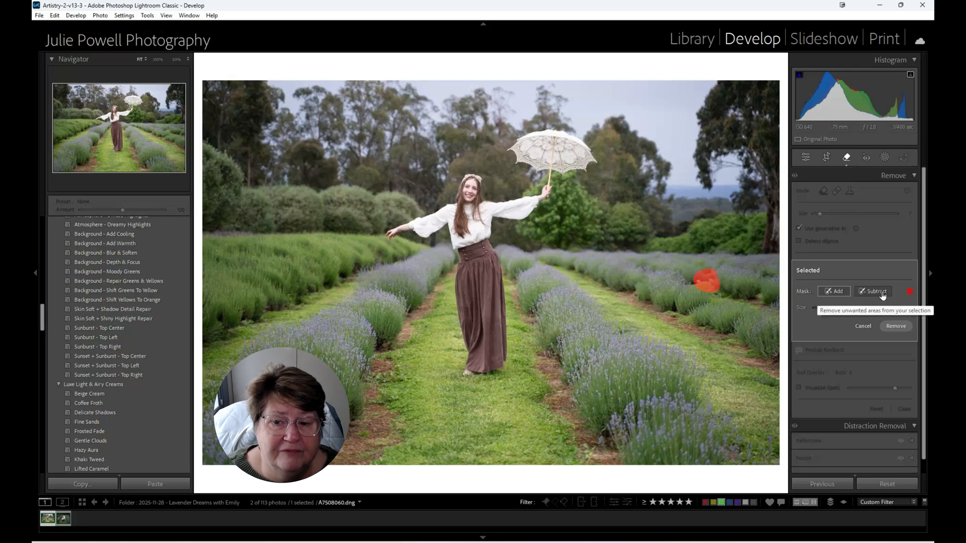
{"action": "left_click", "coordinate": [842, 289]}
{"action": "left_click", "coordinate": [899, 327]}
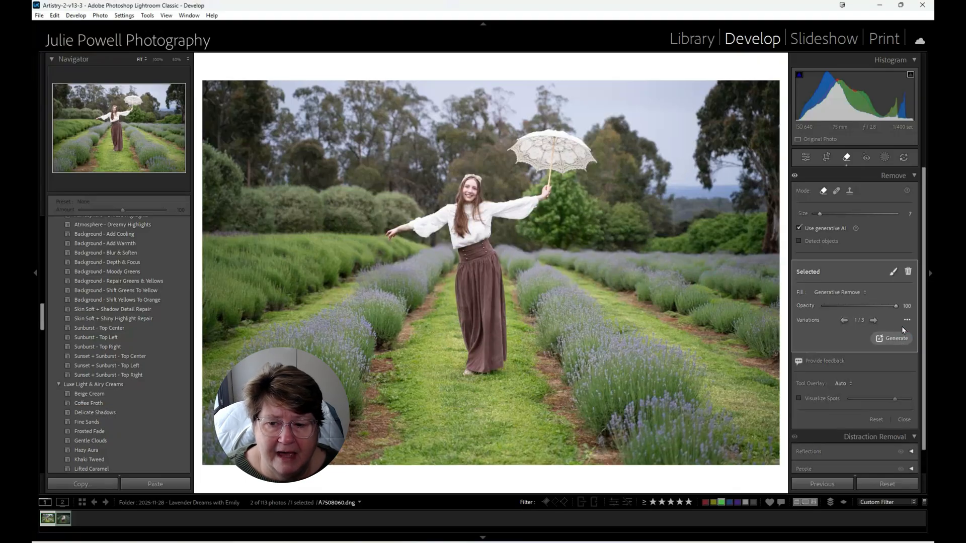
{"action": "left_click", "coordinate": [873, 320]}
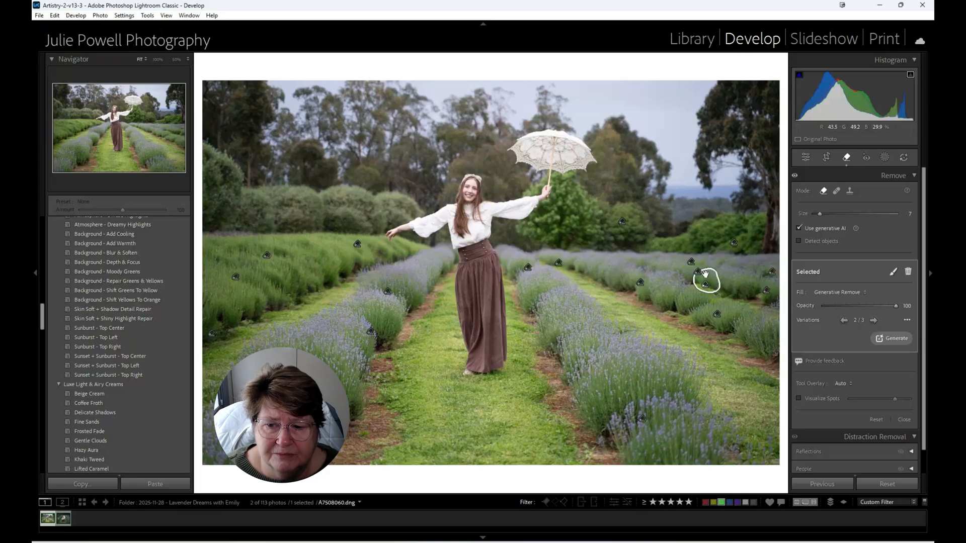
{"action": "left_click", "coordinate": [874, 321]}
{"action": "left_click", "coordinate": [873, 321]}
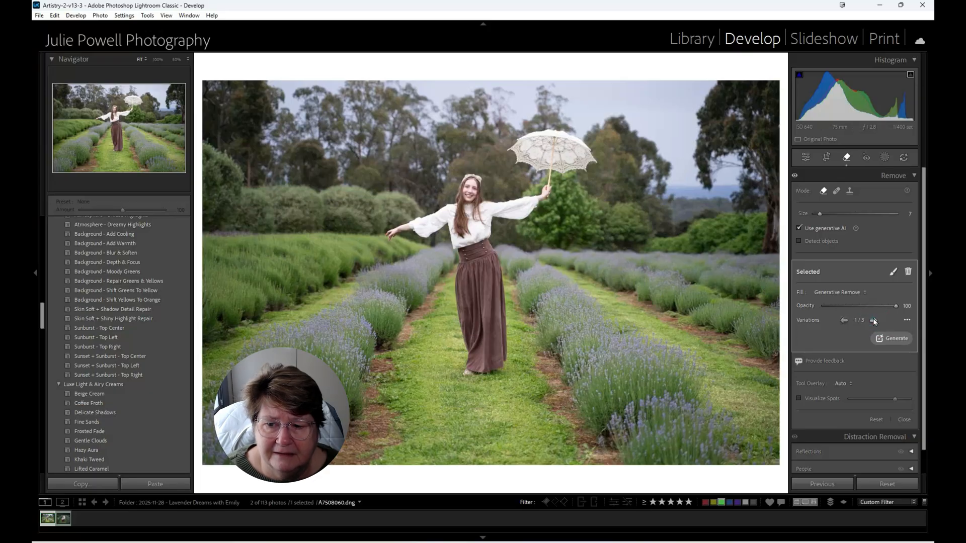
{"action": "left_click", "coordinate": [874, 321]}
{"action": "left_click", "coordinate": [874, 321]}
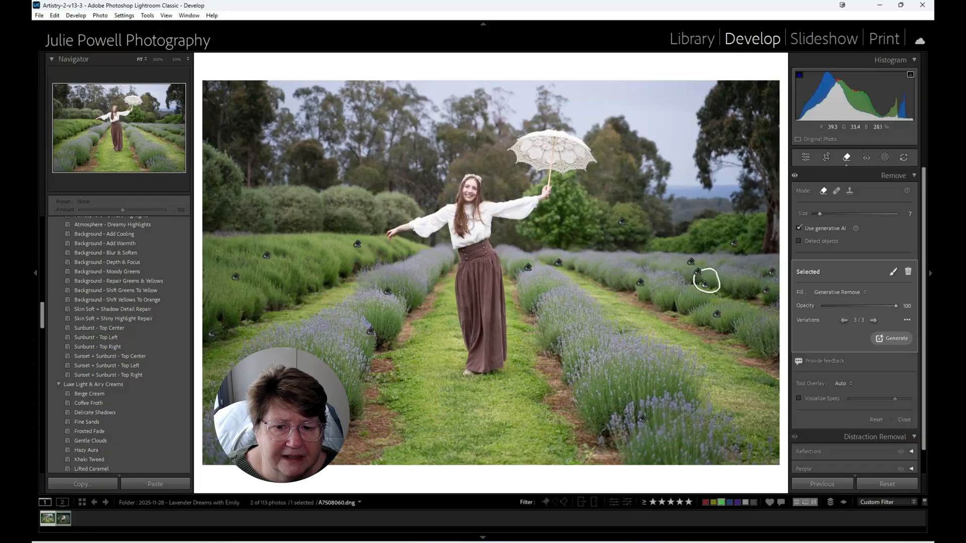
- Use Heal to remove the stray hairs and threads from the dark background below the woman's outstretched sleeve on the parasol side
{"action": "left_click", "coordinate": [472, 196]}
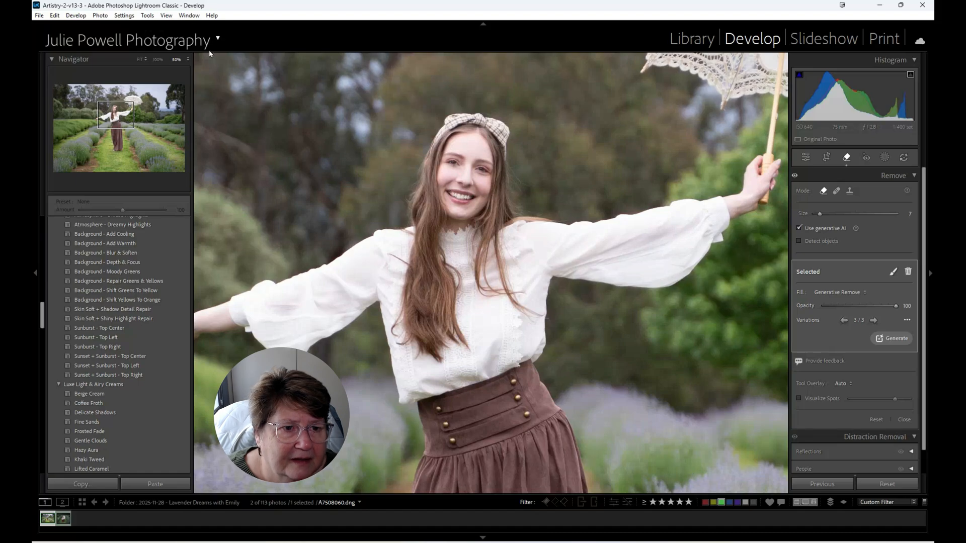
{"action": "left_click", "coordinate": [188, 60]}
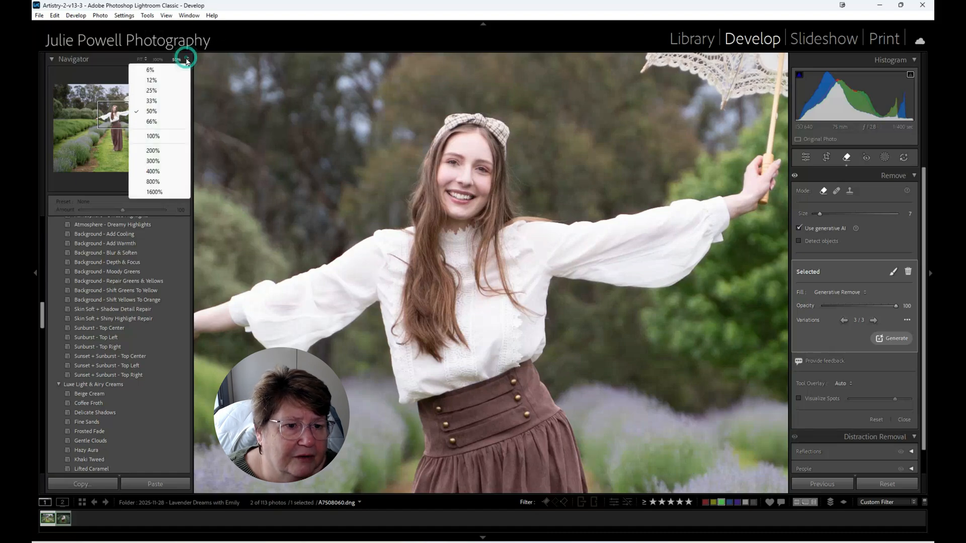
{"action": "left_click", "coordinate": [150, 121]}
{"action": "left_click", "coordinate": [186, 59]}
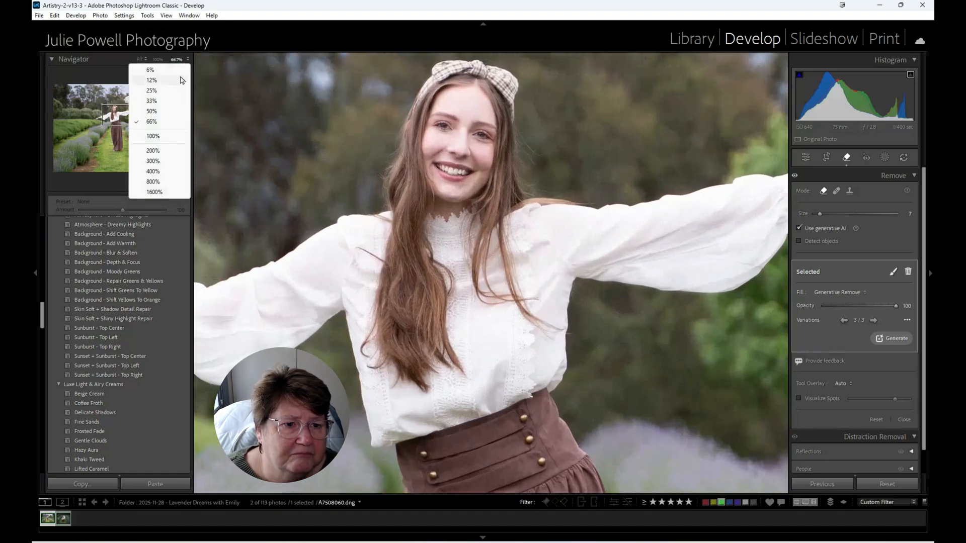
{"action": "left_click", "coordinate": [168, 156]}
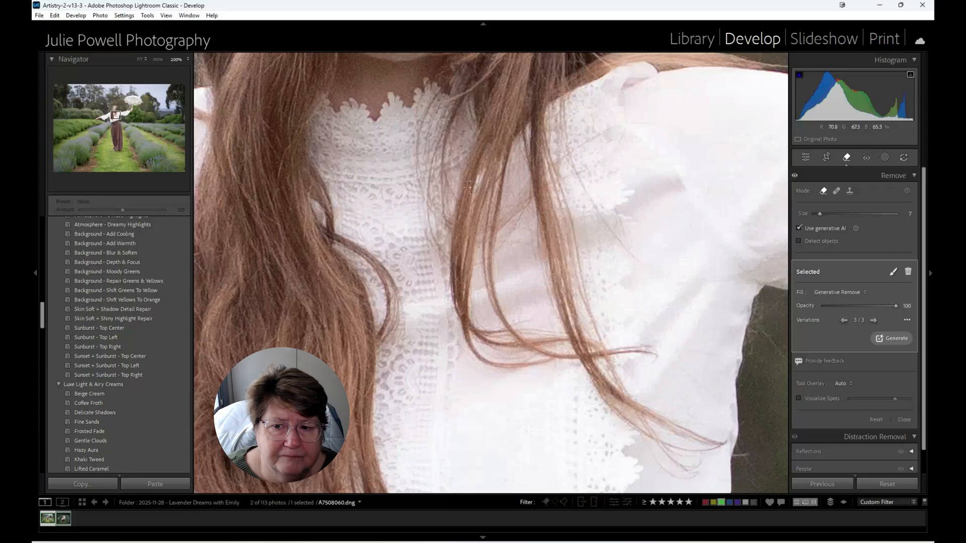
{"action": "left_click_drag", "start_coordinate": [662, 198], "coordinate": [493, 181]}
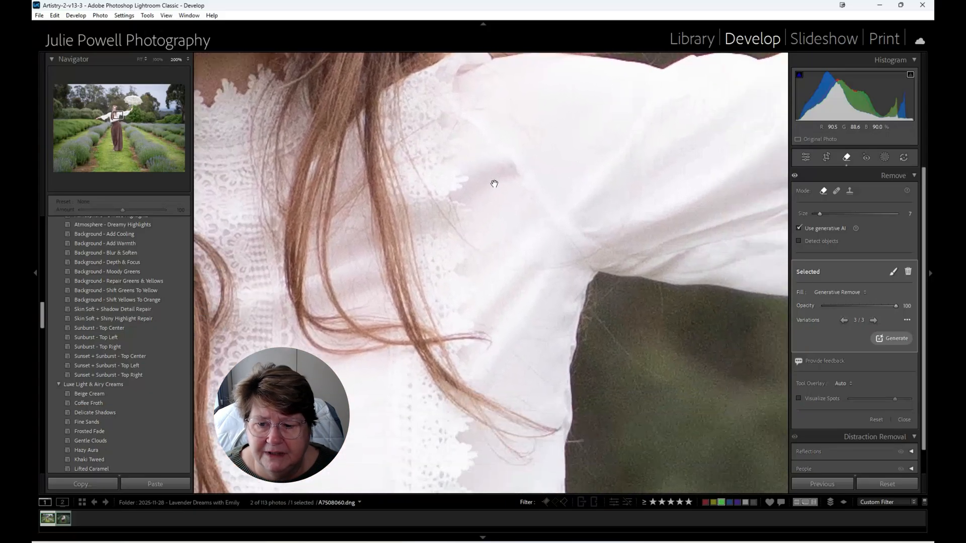
{"action": "left_click", "coordinate": [836, 191]}
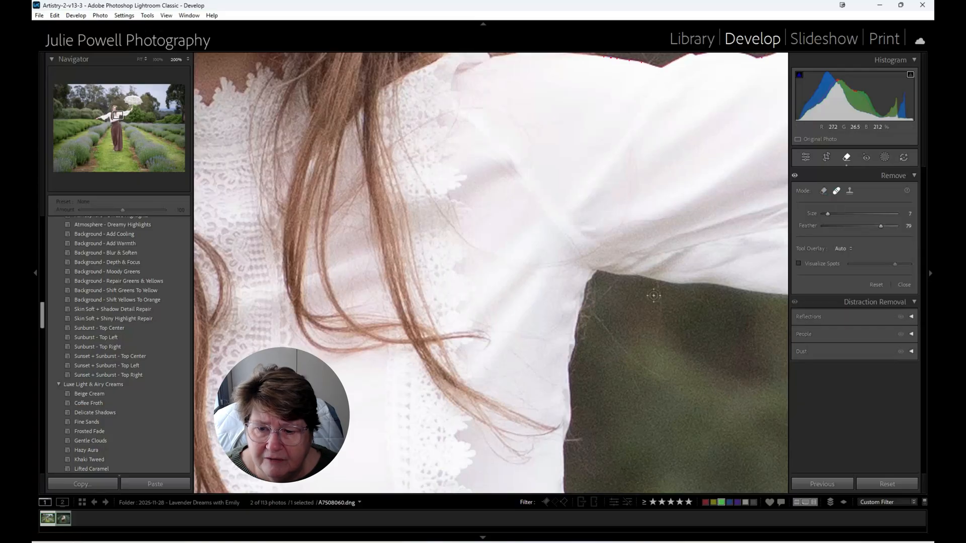
{"action": "left_click_drag", "start_coordinate": [658, 288], "coordinate": [659, 354]}
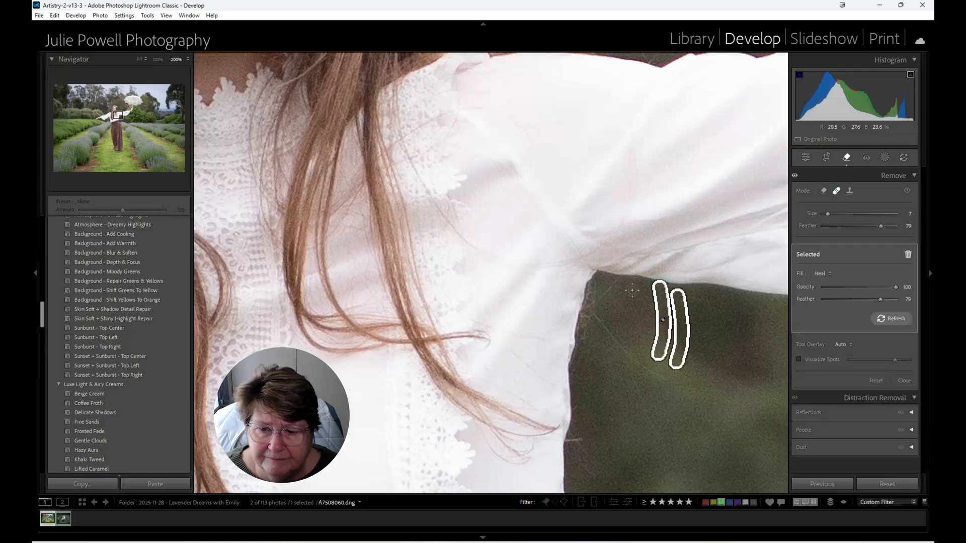
{"action": "left_click_drag", "start_coordinate": [612, 286], "coordinate": [592, 305]}
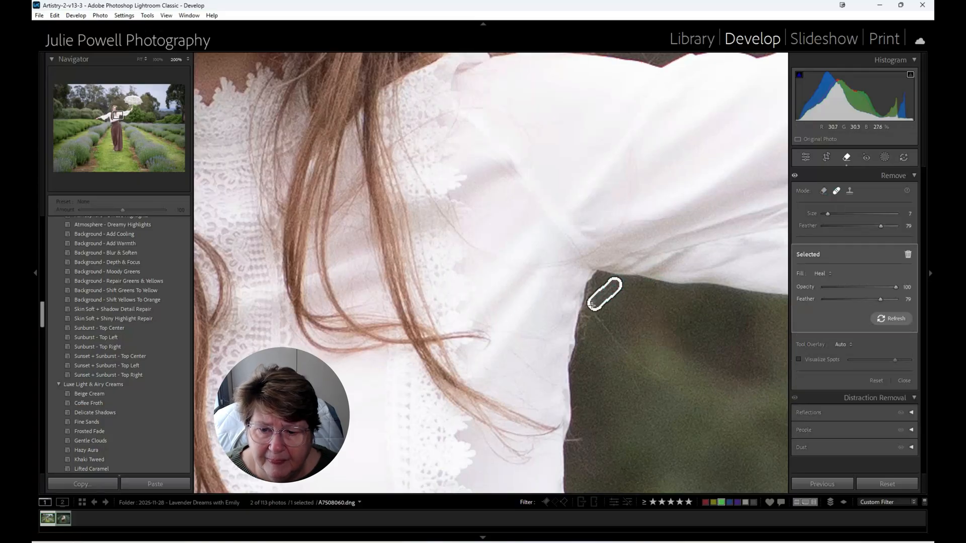
{"action": "left_click", "coordinate": [666, 376], "text": "shift"}
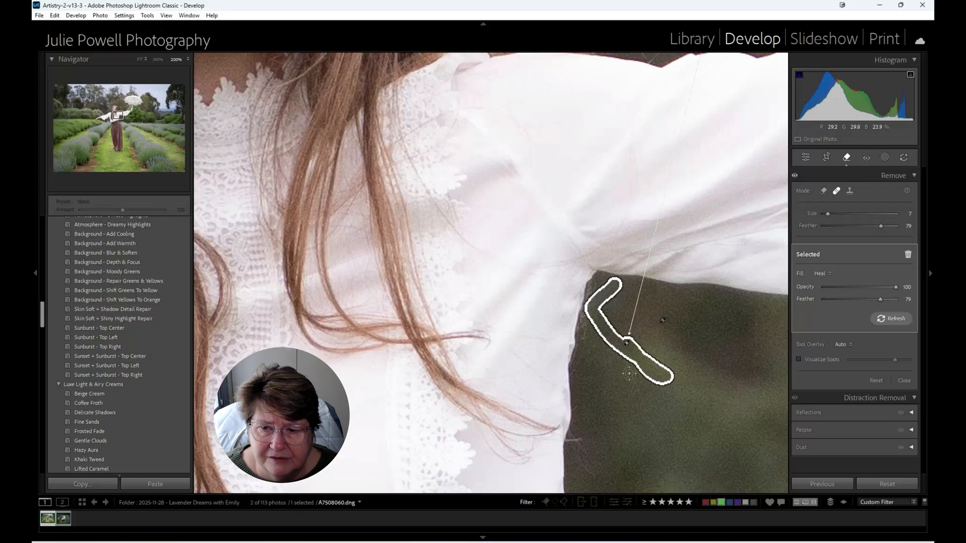
{"action": "mouse_move", "coordinate": [629, 374]}
{"action": "left_mouse_down"}
{"action": "mouse_move", "coordinate": [647, 415]}
{"action": "mouse_move", "coordinate": [674, 442]}
{"action": "left_mouse_up"}
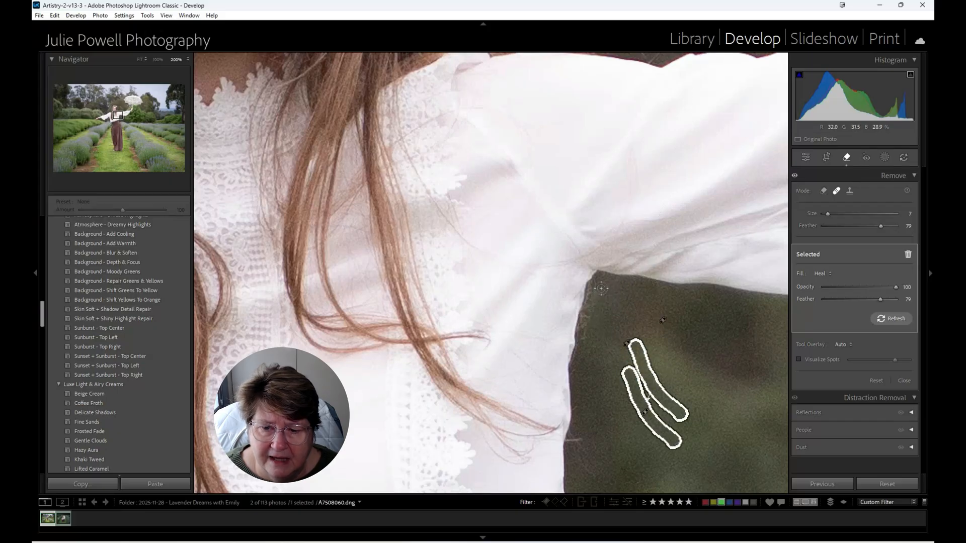
- Heal the stray fibres along the blouse's side edge below the armpit, sampling from the clean dark background beside it
{"action": "left_click_drag", "start_coordinate": [597, 281], "coordinate": [582, 371]}
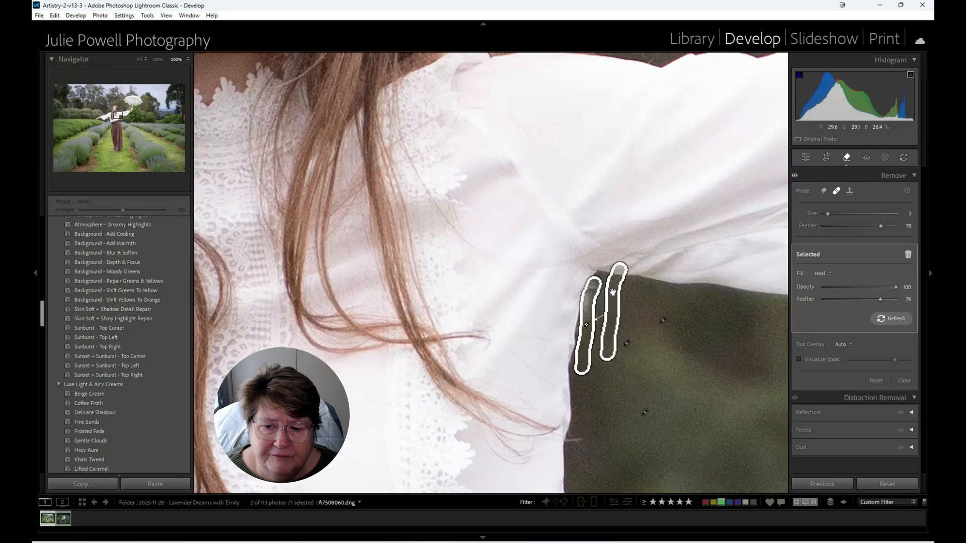
{"action": "left_click_drag", "start_coordinate": [614, 297], "coordinate": [624, 324]}
{"action": "left_click_drag", "start_coordinate": [722, 418], "coordinate": [633, 215]}
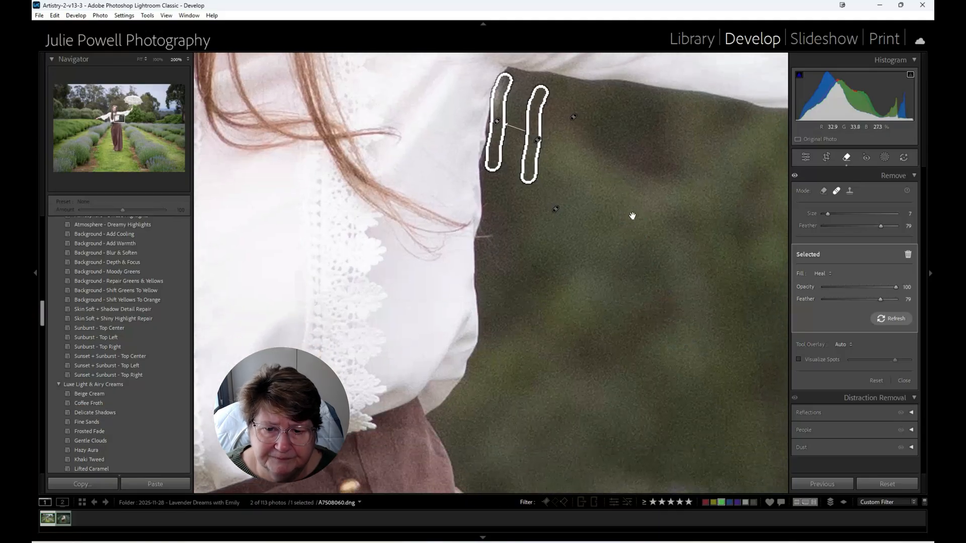
{"action": "left_click_drag", "start_coordinate": [492, 207], "coordinate": [486, 294]}
- Heal the stray hairs above the headband bow and in the background beside the photo's left side of her hair
{"action": "mouse_move", "coordinate": [548, 228]}
{"action": "left_mouse_down"}
{"action": "mouse_move", "coordinate": [567, 448]}
{"action": "mouse_move", "coordinate": [550, 472]}
{"action": "left_mouse_up"}
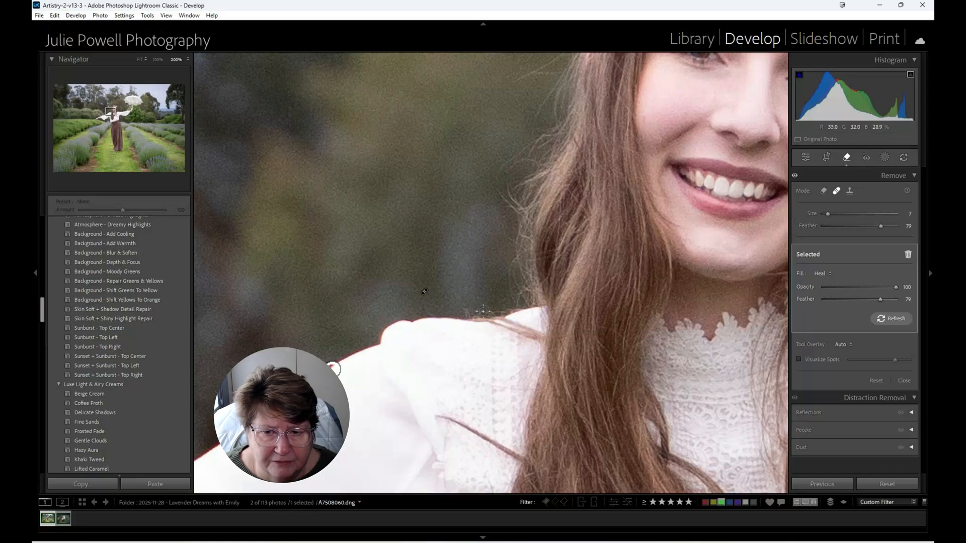
{"action": "left_click_drag", "start_coordinate": [557, 155], "coordinate": [293, 257]}
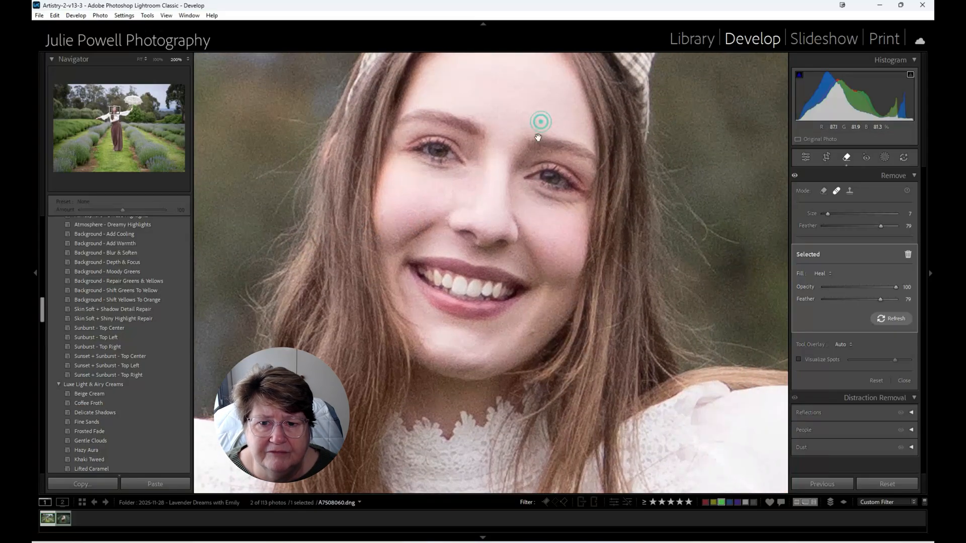
{"action": "left_click_drag", "start_coordinate": [540, 132], "coordinate": [522, 214]}
{"action": "left_click_drag", "start_coordinate": [552, 153], "coordinate": [504, 141]}
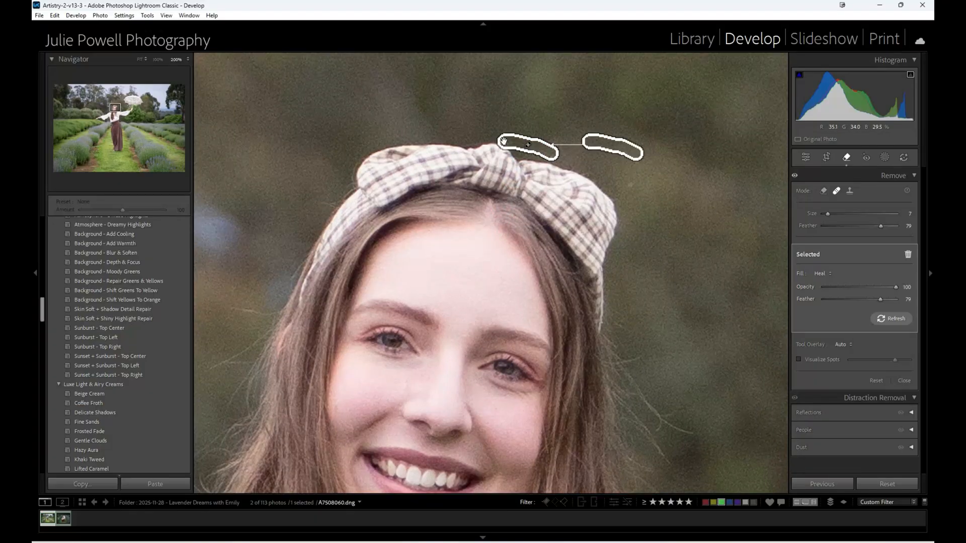
{"action": "left_click_drag", "start_coordinate": [209, 366], "coordinate": [246, 347]}
- Heal the marks on the woman's jaw, cheek and mouth corner, sampling clean chin skin for the mouth corner
{"action": "left_click_drag", "start_coordinate": [413, 372], "coordinate": [484, 164]}
{"action": "left_click", "coordinate": [585, 297]}
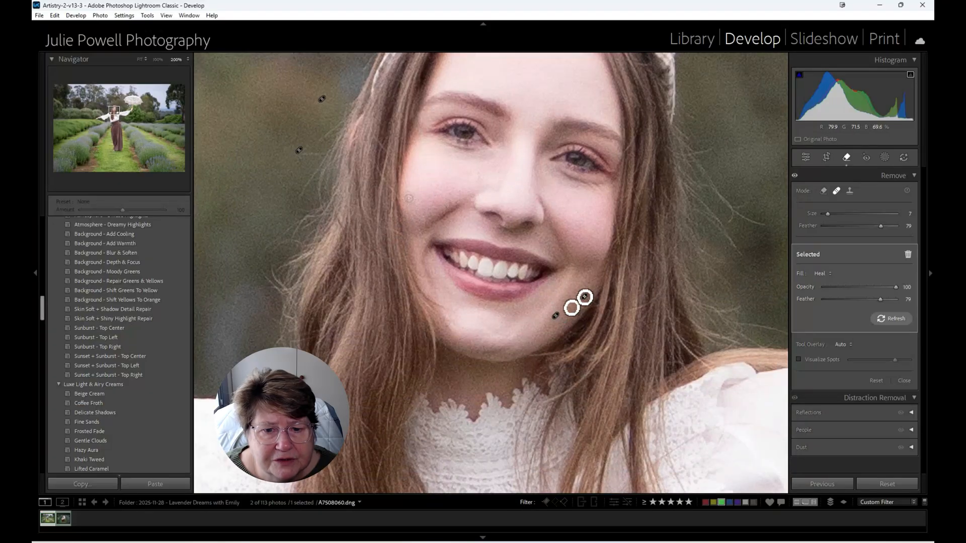
{"action": "left_click_drag", "start_coordinate": [409, 198], "coordinate": [419, 221]}
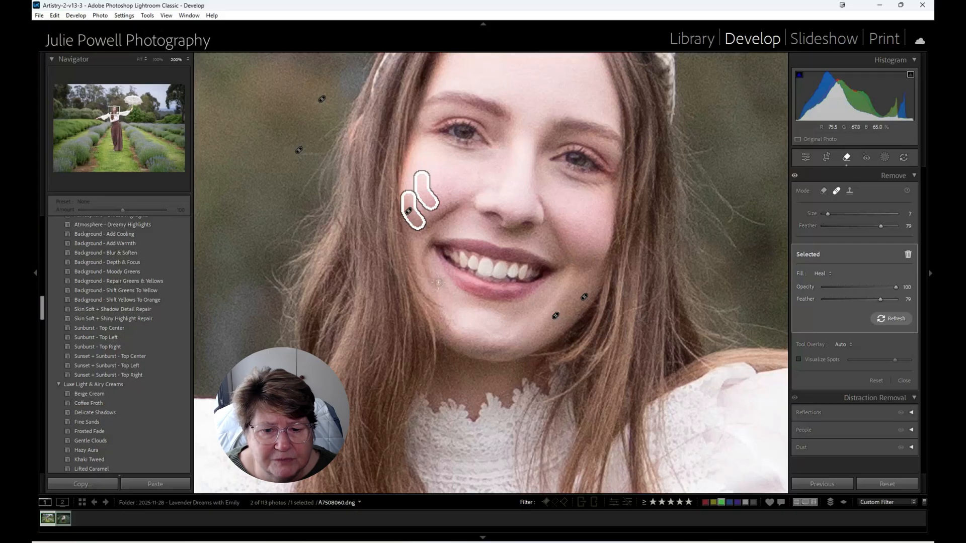
{"action": "left_click_drag", "start_coordinate": [437, 281], "coordinate": [430, 280]}
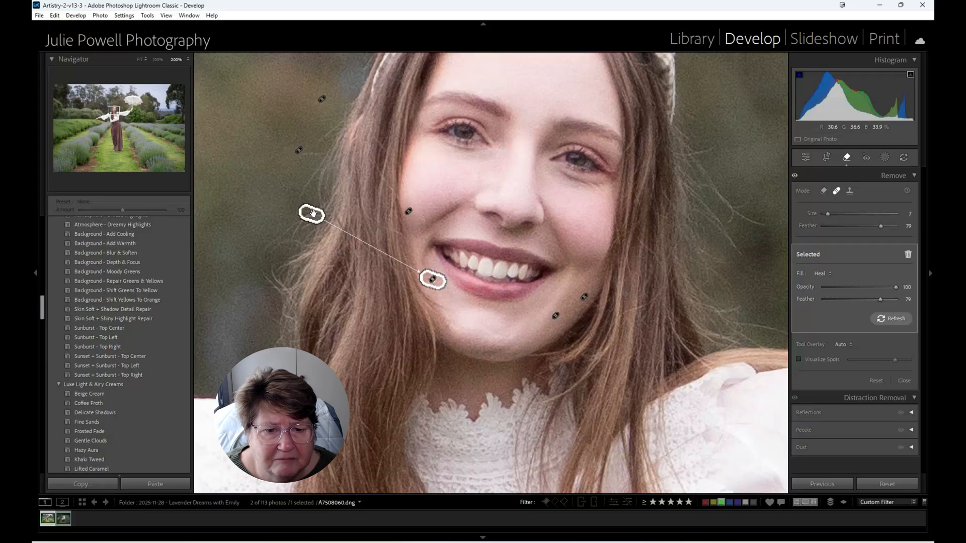
{"action": "left_click_drag", "start_coordinate": [312, 214], "coordinate": [475, 325]}
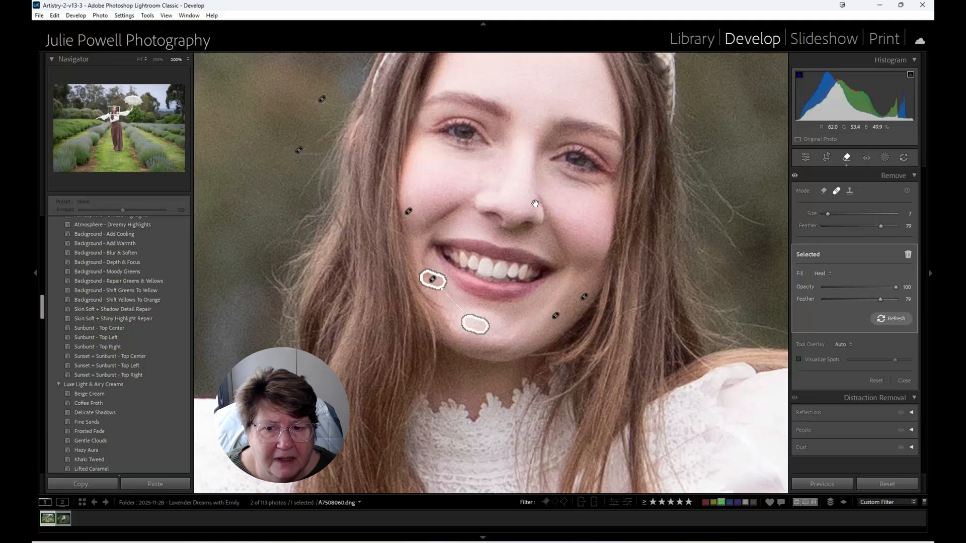
- Heal the flyaway hairs in the background beside the headband bow and along the photo's right side of her hair
{"action": "left_click_drag", "start_coordinate": [533, 141], "coordinate": [499, 311]}
{"action": "left_click_drag", "start_coordinate": [543, 245], "coordinate": [453, 222]}
{"action": "left_click", "coordinate": [582, 119]}
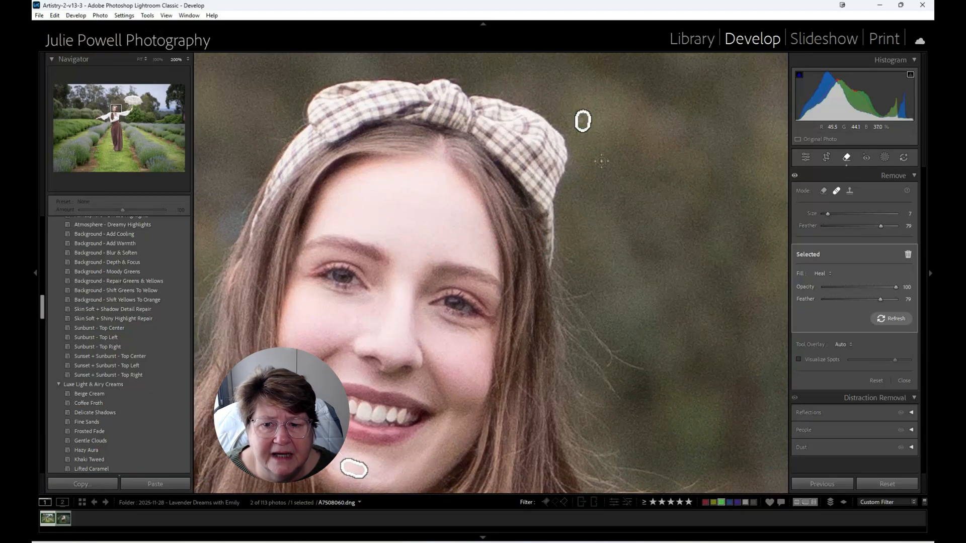
{"action": "left_click_drag", "start_coordinate": [571, 302], "coordinate": [603, 284]}
{"action": "mouse_move", "coordinate": [593, 332]}
{"action": "left_mouse_down"}
{"action": "mouse_move", "coordinate": [655, 364]}
{"action": "mouse_move", "coordinate": [609, 351]}
{"action": "mouse_move", "coordinate": [626, 399]}
{"action": "mouse_move", "coordinate": [628, 374]}
{"action": "left_mouse_up"}
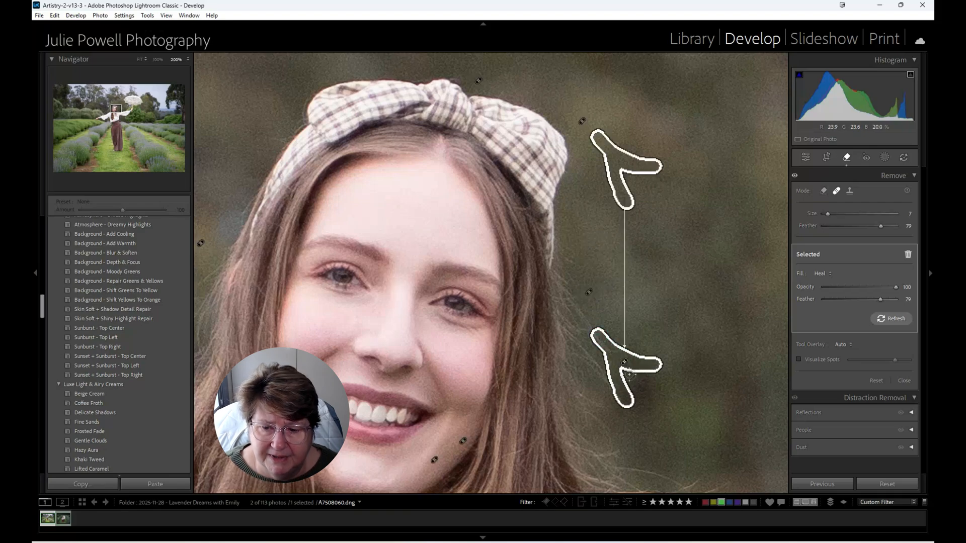
{"action": "left_click_drag", "start_coordinate": [697, 352], "coordinate": [669, 160]}
{"action": "left_click_drag", "start_coordinate": [712, 264], "coordinate": [519, 234]}
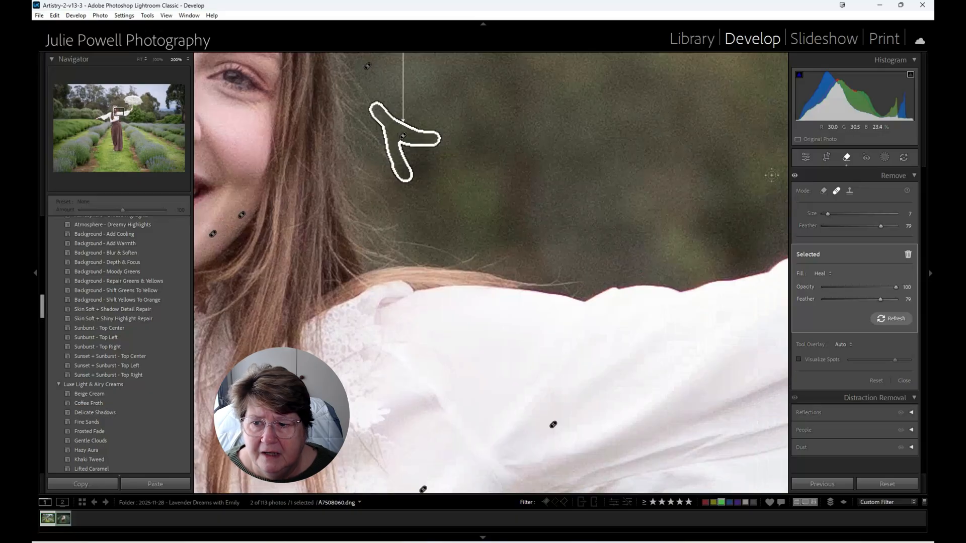
- Enable Remove Chromatic Aberration in the lens corrections and inspect the edges of both blouse sleeves
{"action": "left_click", "coordinate": [806, 158]}
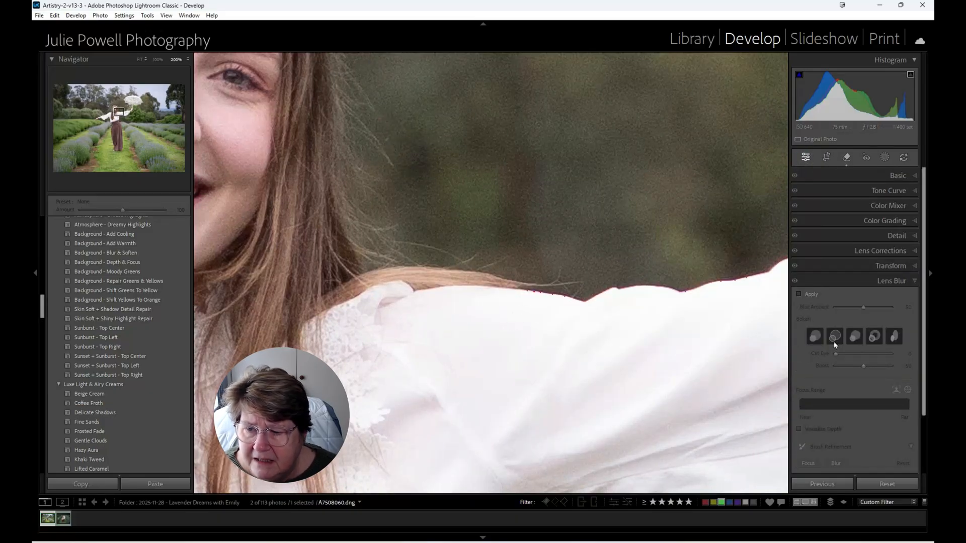
{"action": "left_click", "coordinate": [904, 250]}
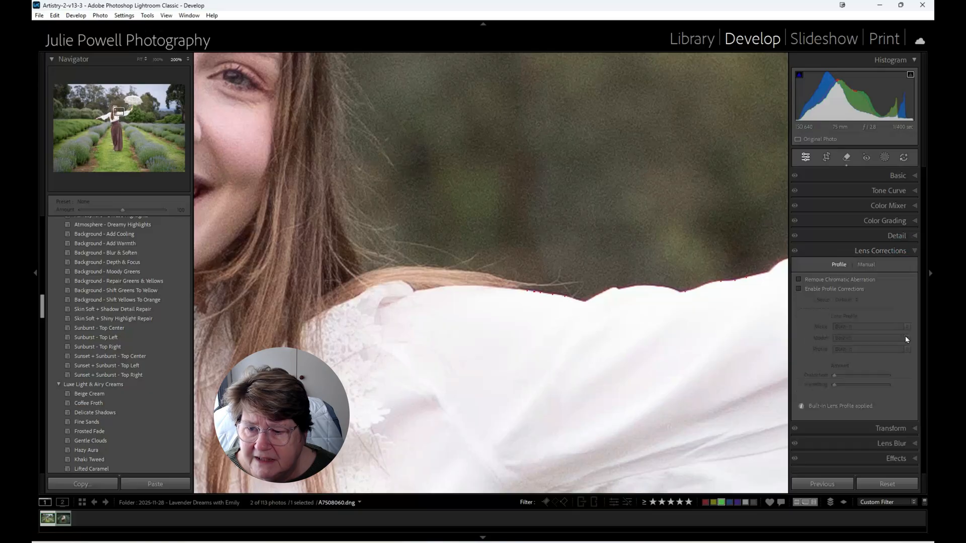
{"action": "left_click", "coordinate": [799, 279]}
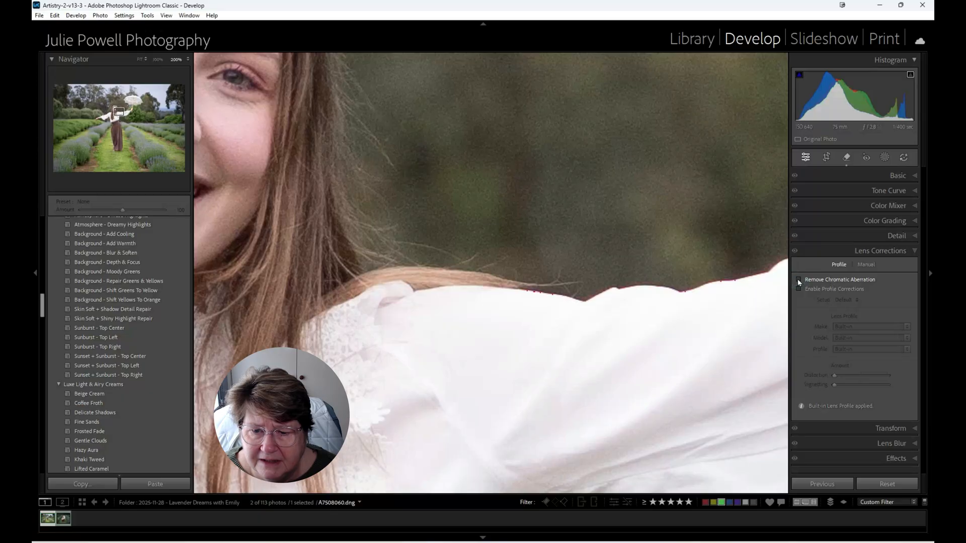
{"action": "left_click", "coordinate": [335, 324]}
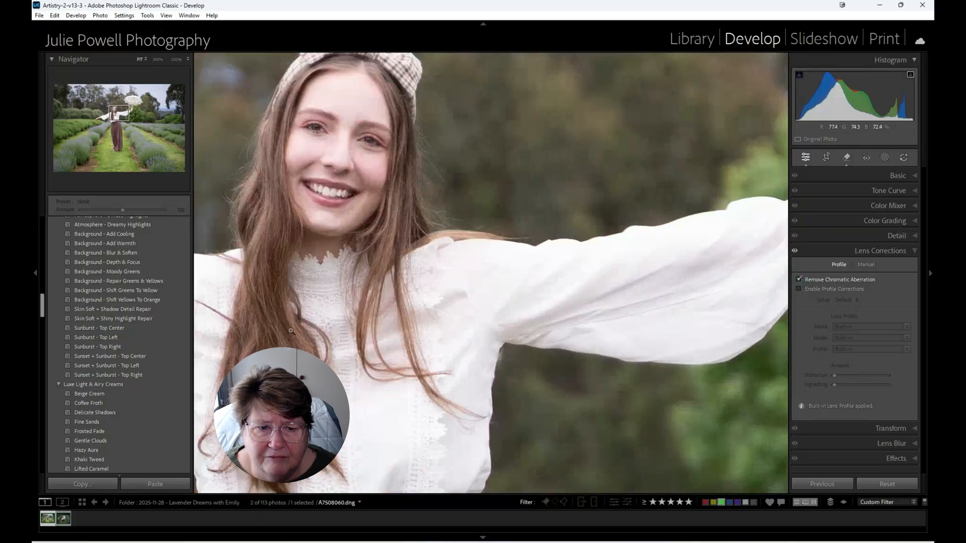
{"action": "left_click_drag", "start_coordinate": [211, 279], "coordinate": [661, 317]}
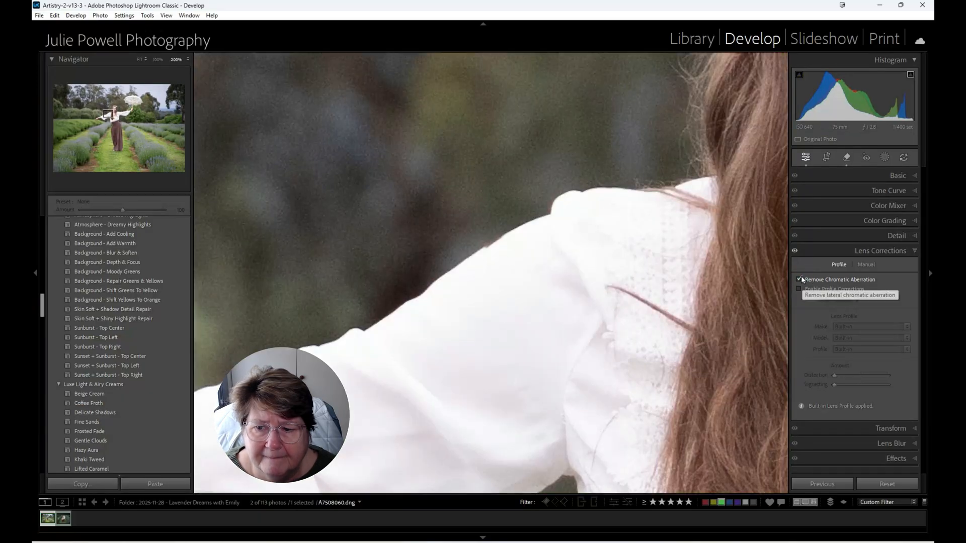
- Toggle Remove Chromatic Aberration off and back on to compare the blouse edges, and return to the full photo view
{"action": "left_click", "coordinate": [799, 279]}
{"action": "left_click", "coordinate": [798, 280]}
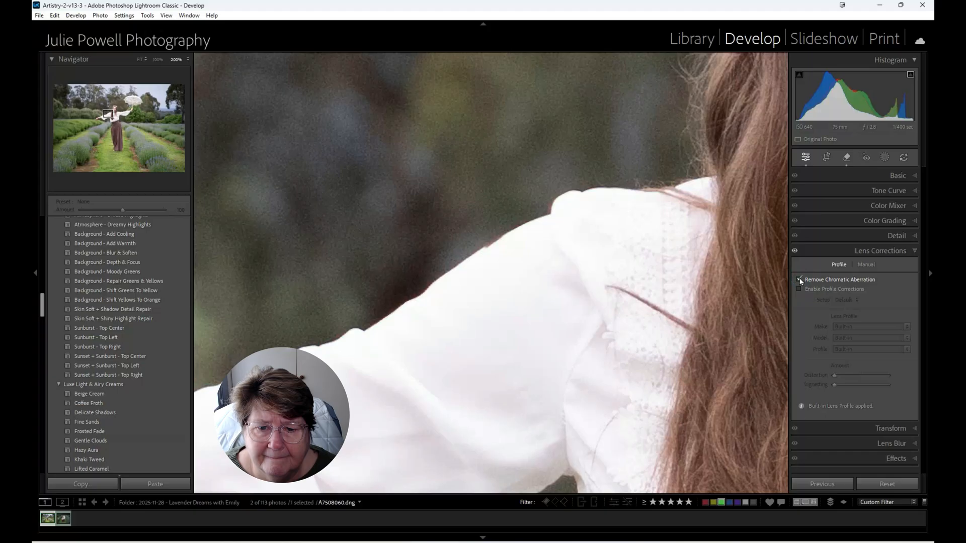
{"action": "left_click", "coordinate": [648, 319]}
{"action": "left_click", "coordinate": [643, 318]}
{"action": "left_click", "coordinate": [642, 319]}
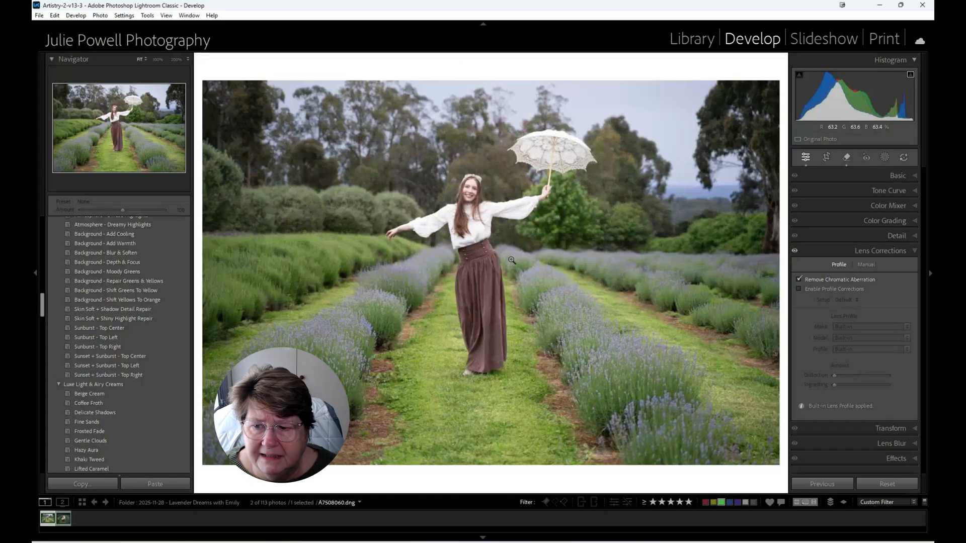
- Set the basic tone to Highlights -47, Shadows -39, Whites +18 and Blacks -9
{"action": "left_click", "coordinate": [913, 175]}
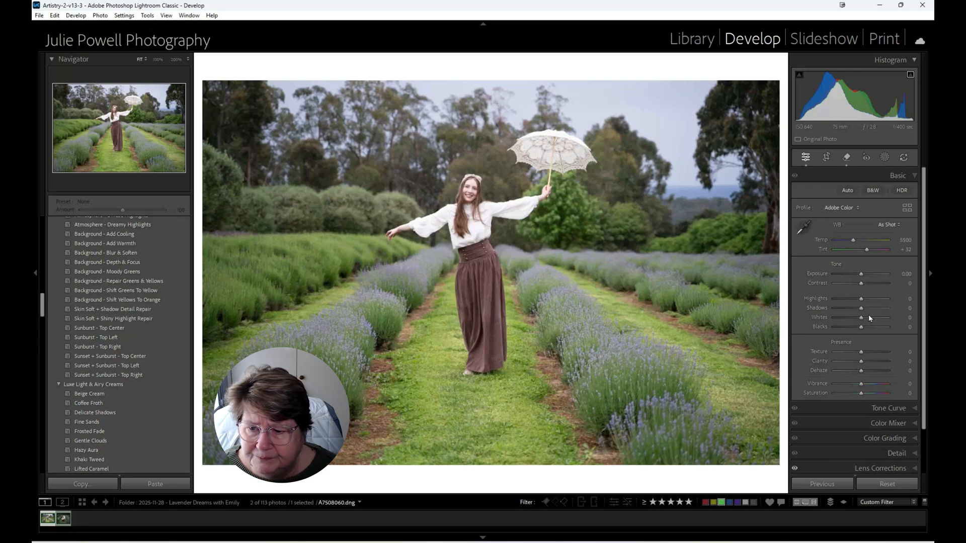
{"action": "mouse_move", "coordinate": [861, 307]}
{"action": "left_mouse_down"}
{"action": "mouse_move", "coordinate": [851, 307]}
{"action": "mouse_move", "coordinate": [867, 318]}
{"action": "mouse_move", "coordinate": [859, 327]}
{"action": "mouse_move", "coordinate": [848, 300]}
{"action": "left_mouse_up"}
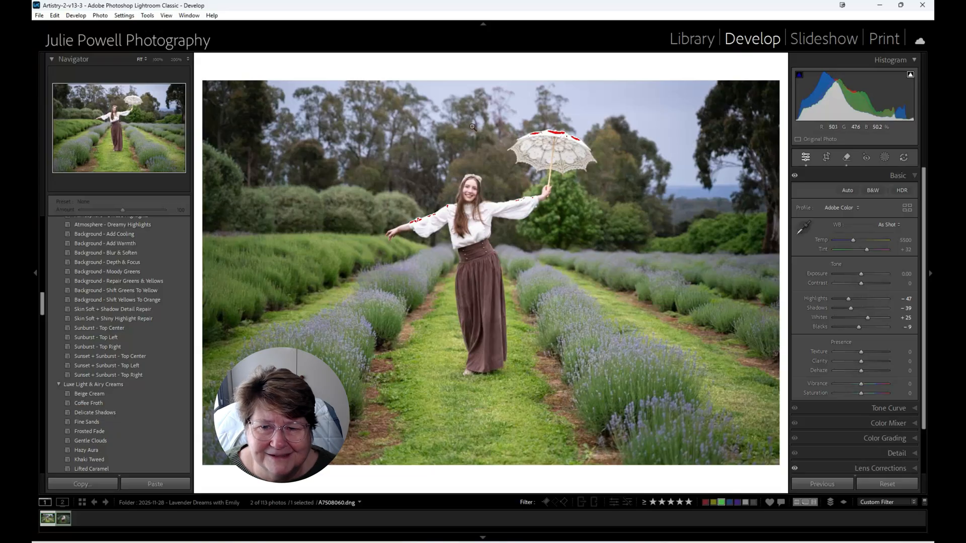
{"action": "left_click", "coordinate": [868, 318]}
{"action": "left_click_drag", "start_coordinate": [869, 320], "coordinate": [867, 320]}
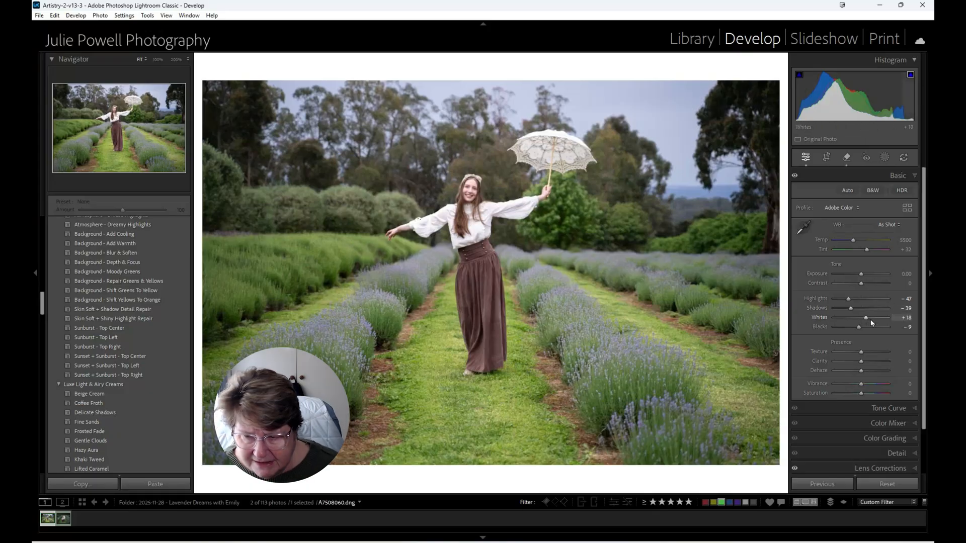
- Refine Whites to +18 and Blacks to +12 with the clipping preview, and set Dehaze to +12 and Clarity to +5
{"action": "key", "text": "alt"}
{"action": "left_click_drag", "start_coordinate": [867, 321], "coordinate": [865, 331]}
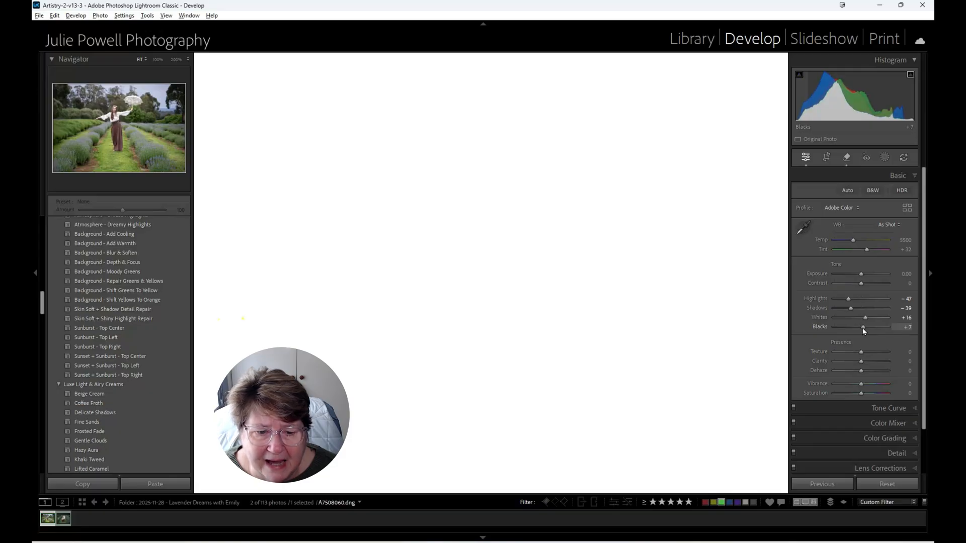
{"action": "left_click_drag", "start_coordinate": [863, 331], "coordinate": [895, 318]}
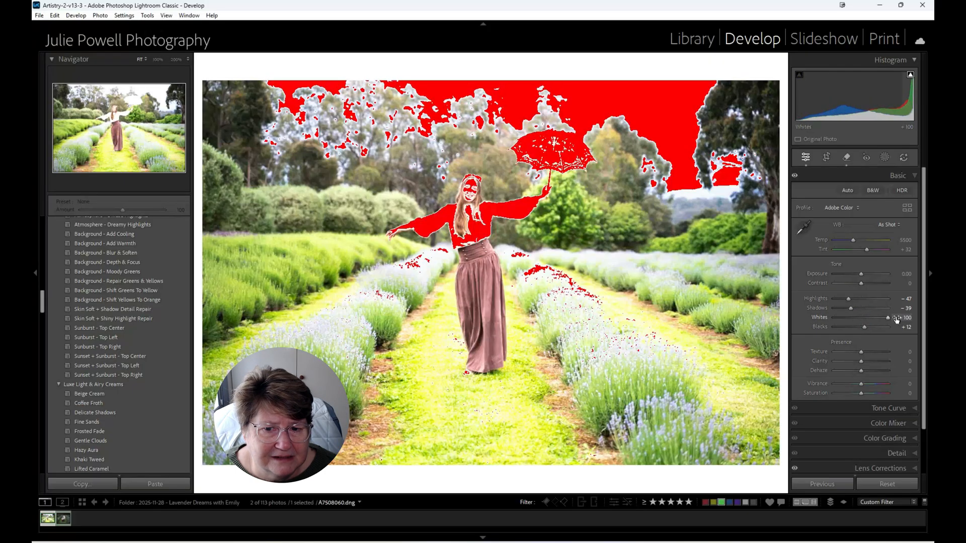
{"action": "key", "text": "alt"}
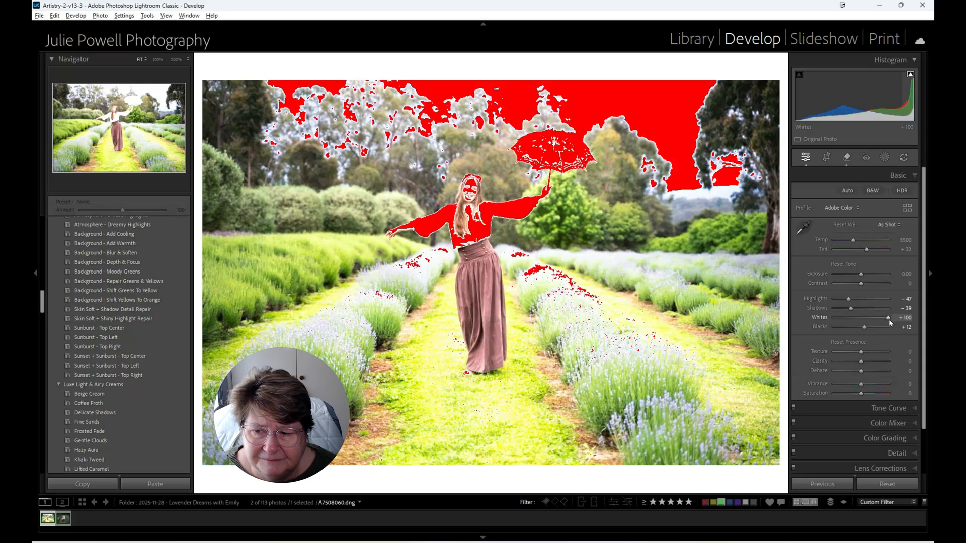
{"action": "left_click_drag", "start_coordinate": [888, 319], "coordinate": [866, 319]}
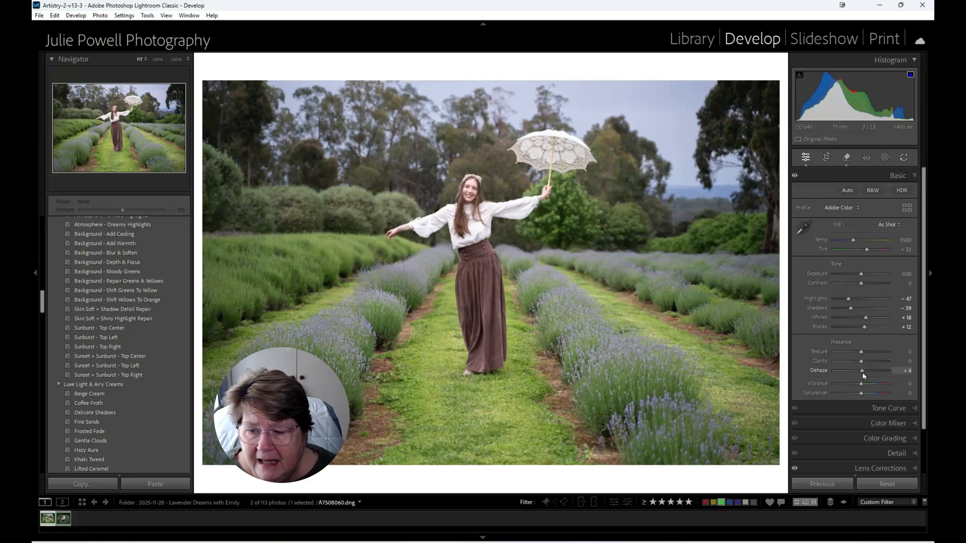
{"action": "left_click_drag", "start_coordinate": [862, 372], "coordinate": [865, 375]}
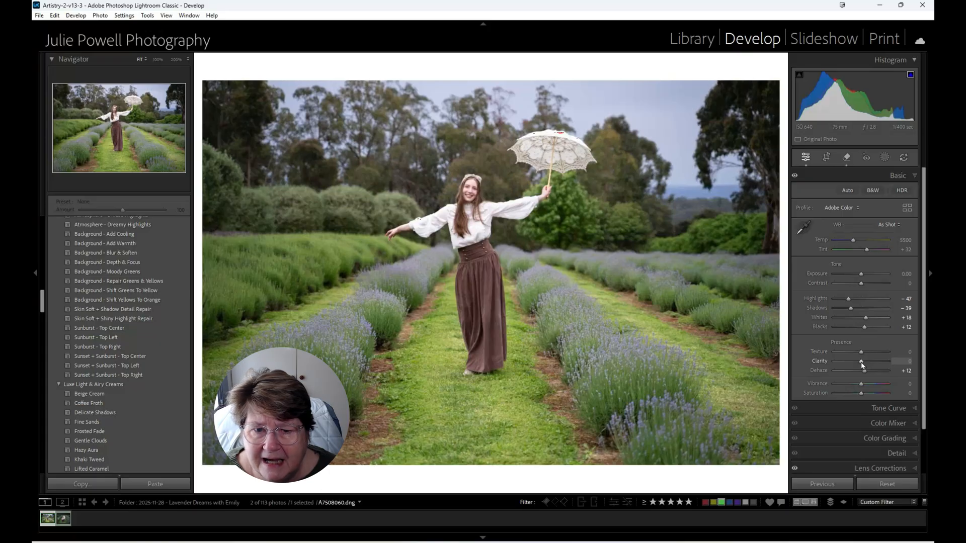
{"action": "left_click_drag", "start_coordinate": [863, 366], "coordinate": [864, 366]}
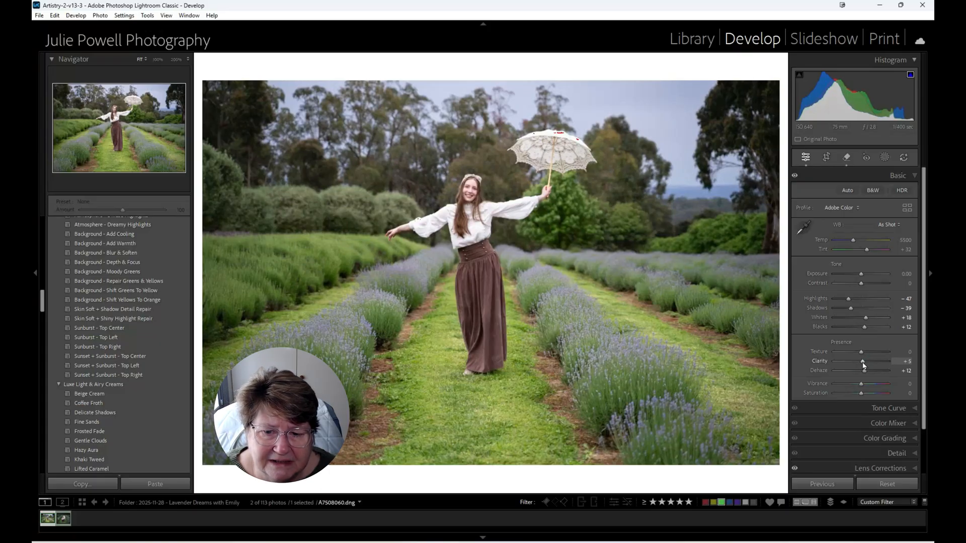
- Apply the Lavender Dreams II preset from the JPP - Cottage Core Portraits group
{"action": "scroll", "coordinate": [64, 300], "scroll_direction": "down", "scroll_amount": 5}
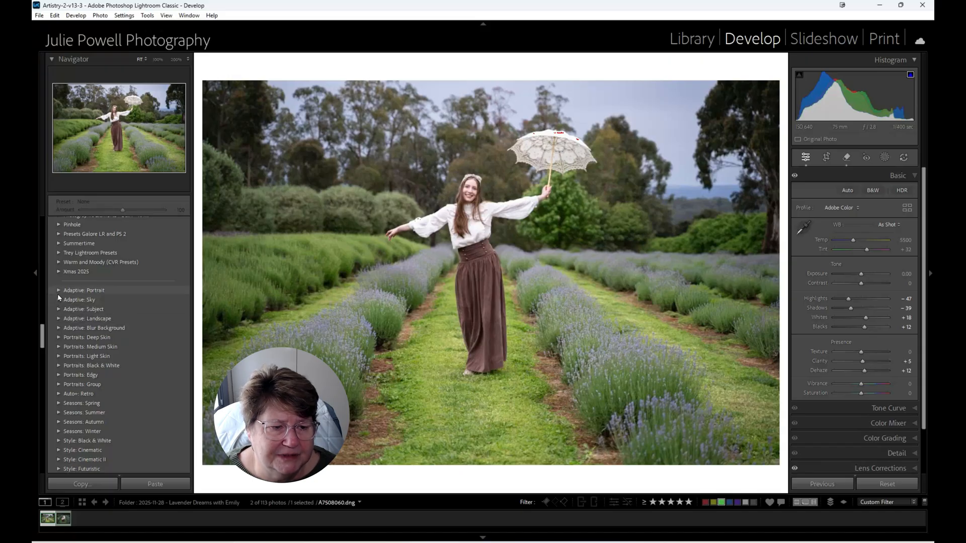
{"action": "left_click", "coordinate": [57, 292]}
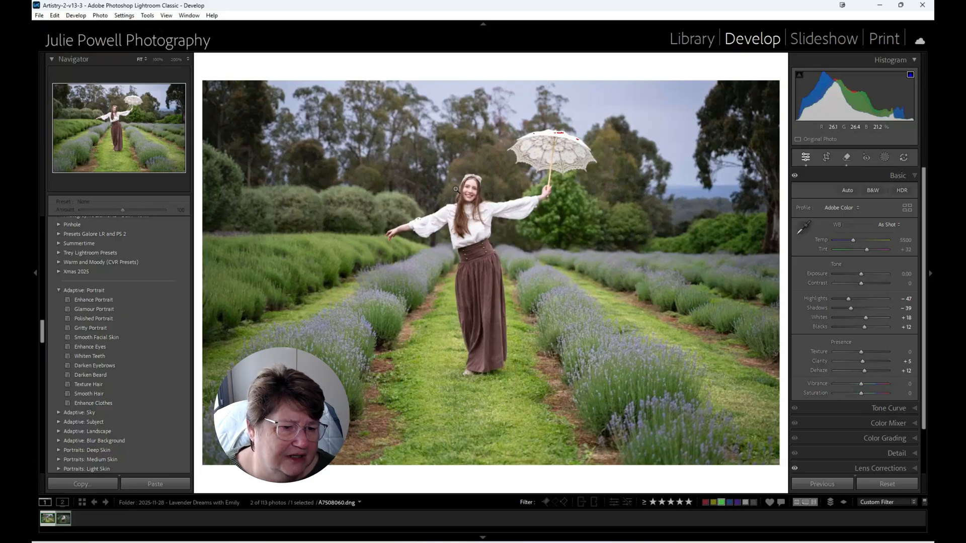
{"action": "left_click", "coordinate": [156, 348]}
{"action": "scroll", "coordinate": [157, 351], "scroll_direction": "up", "scroll_amount": 15}
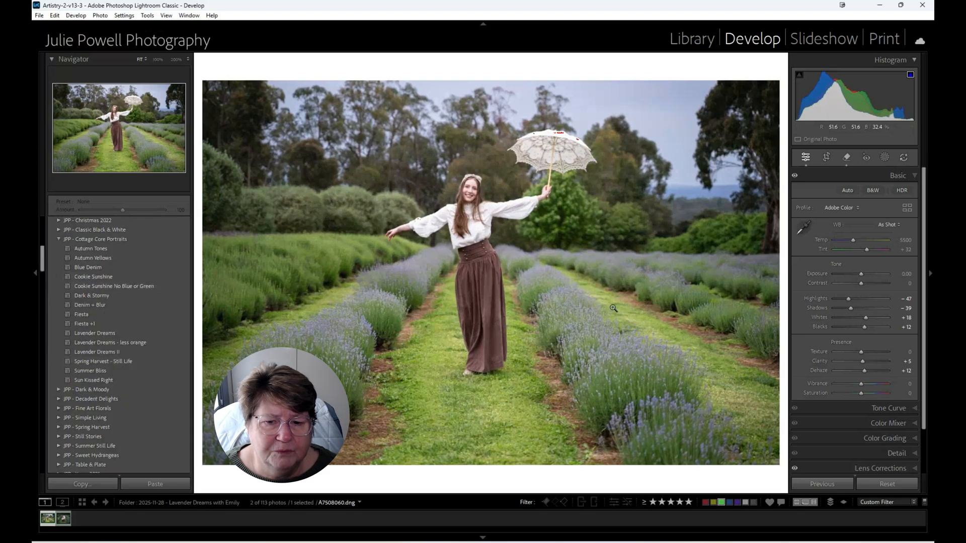
{"action": "left_click", "coordinate": [109, 251]}
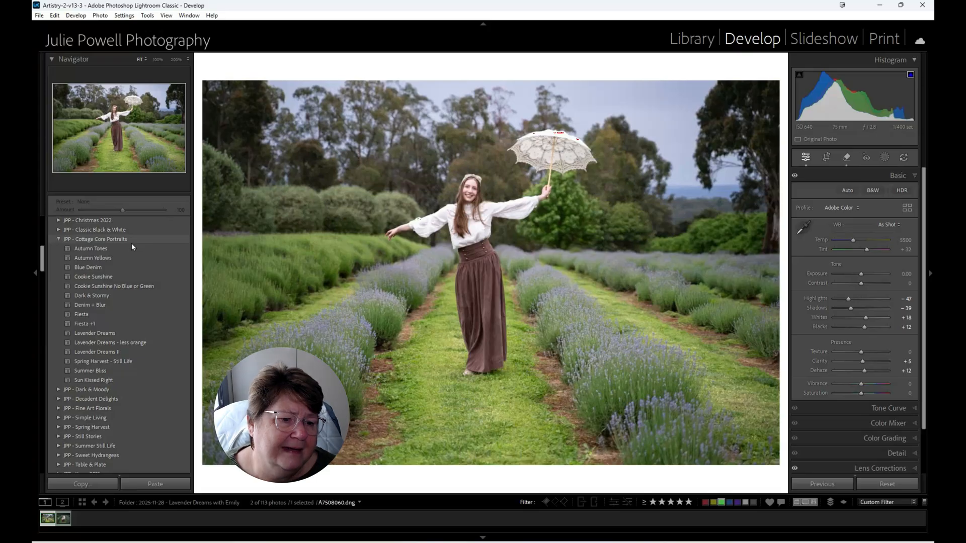
{"action": "left_click", "coordinate": [101, 351]}
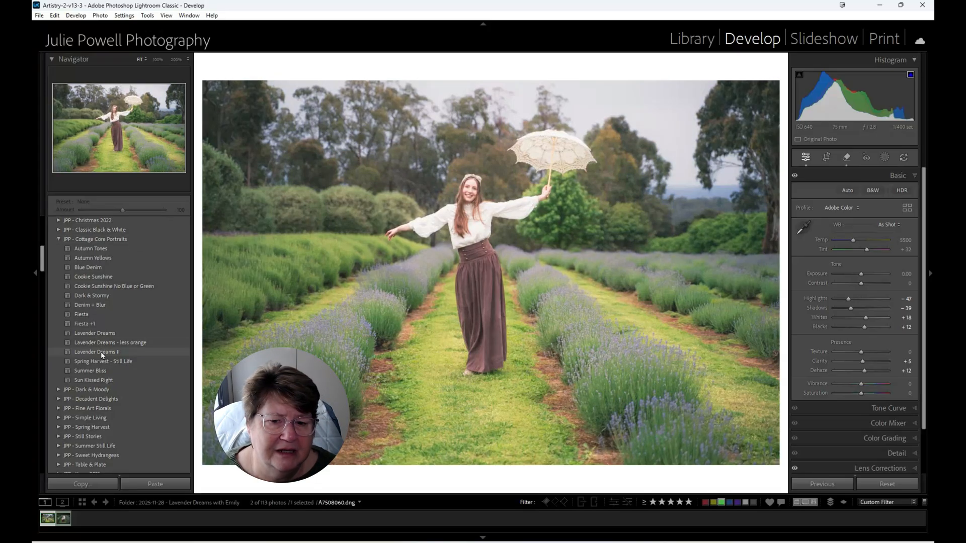
{"action": "left_click", "coordinate": [101, 351]}
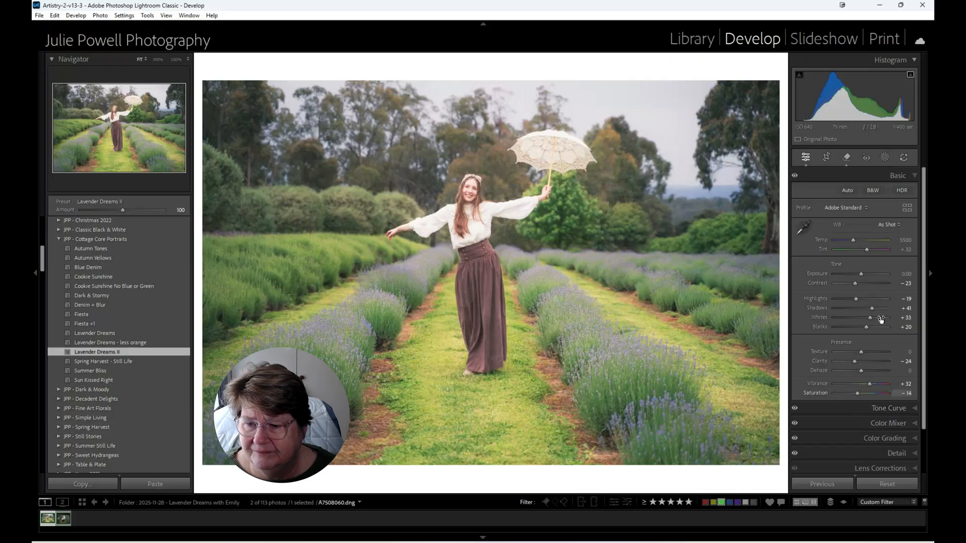
- Sample the green grass as a point color and set its Variance to -47 and Lum. Shift to -52
{"action": "left_click", "coordinate": [908, 408]}
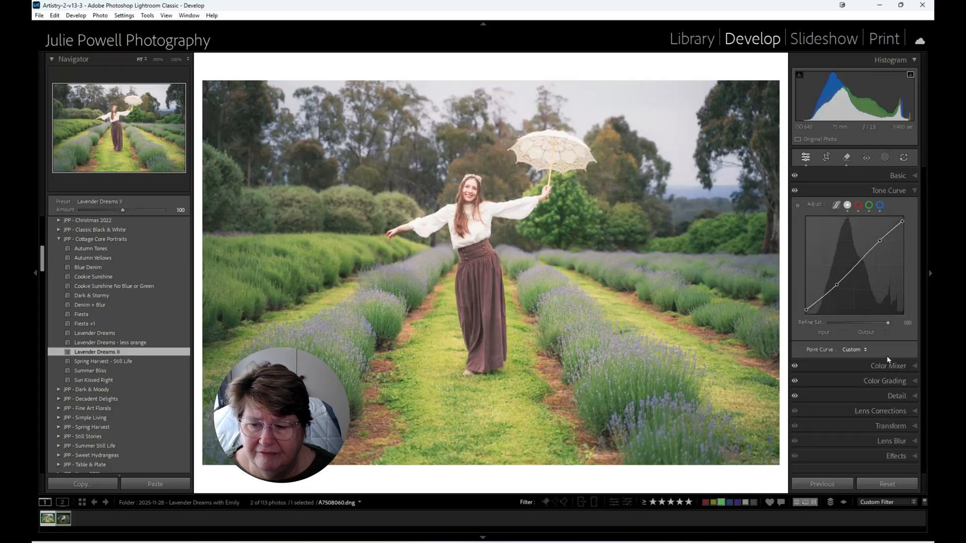
{"action": "left_click", "coordinate": [909, 367]}
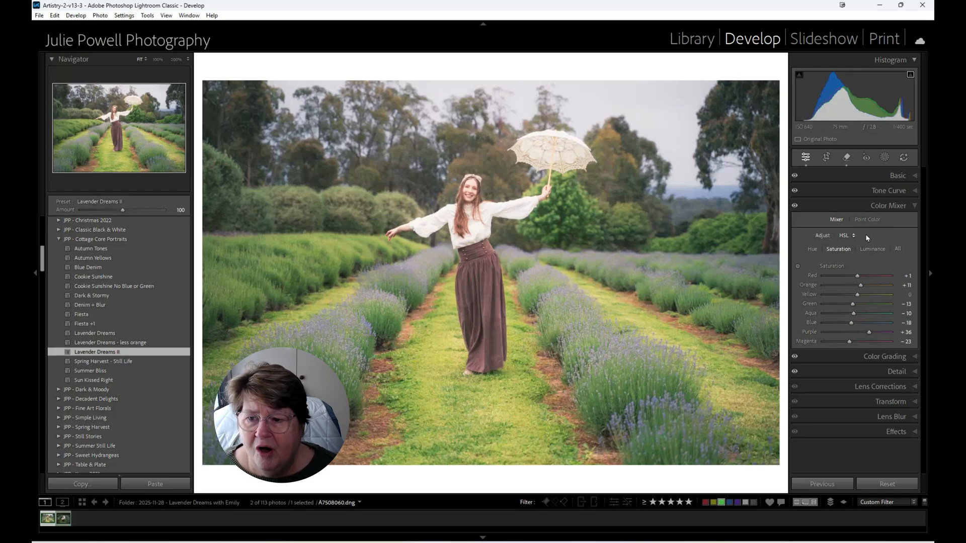
{"action": "left_click", "coordinate": [862, 221]}
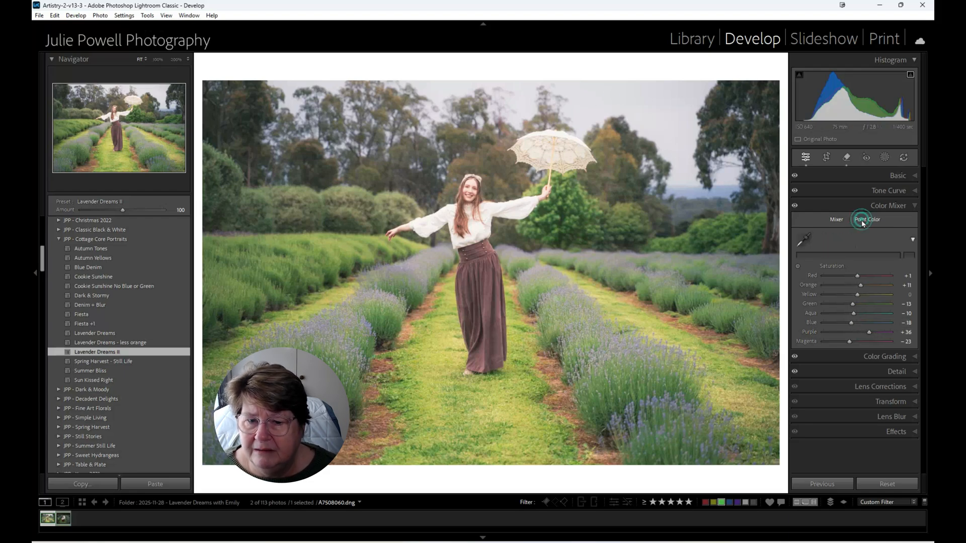
{"action": "left_click", "coordinate": [803, 240]}
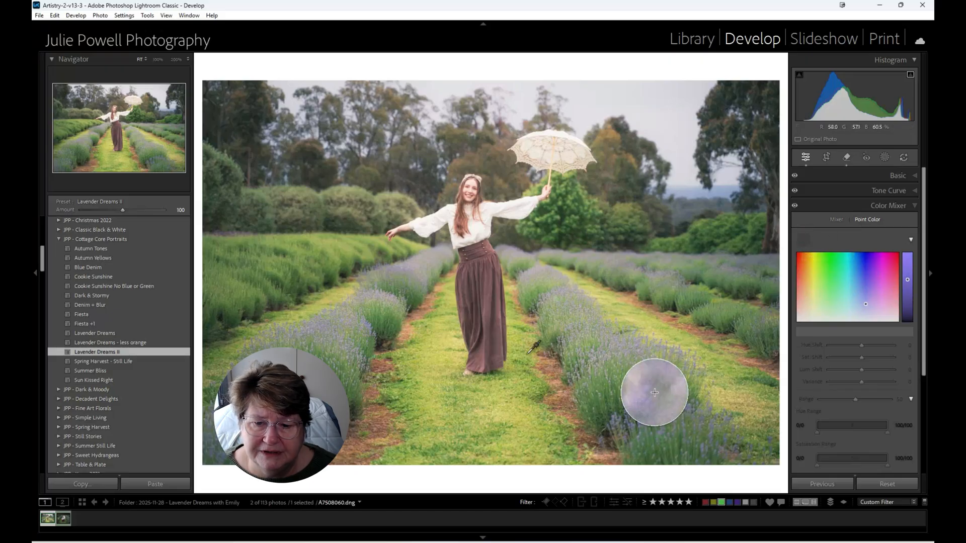
{"action": "left_click", "coordinate": [560, 406]}
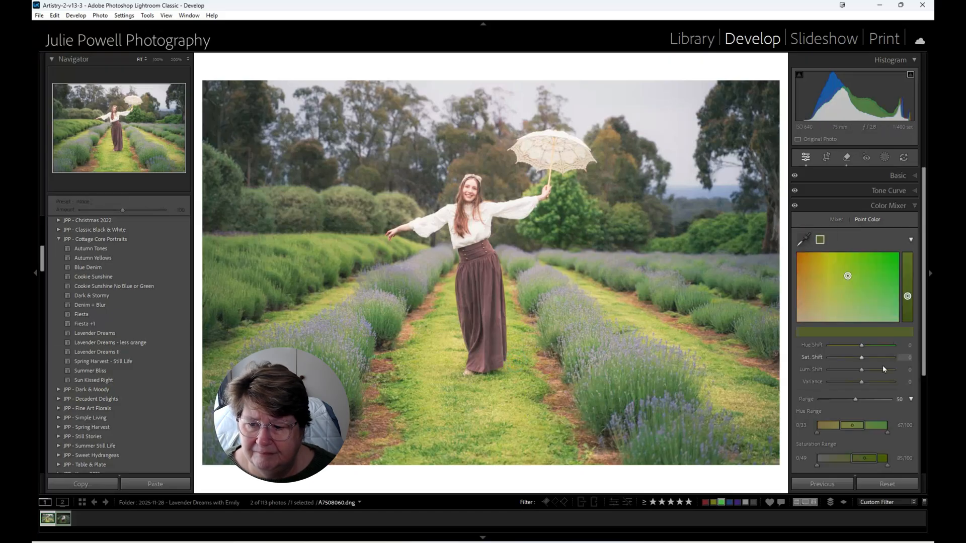
{"action": "left_click_drag", "start_coordinate": [859, 383], "coordinate": [844, 385]}
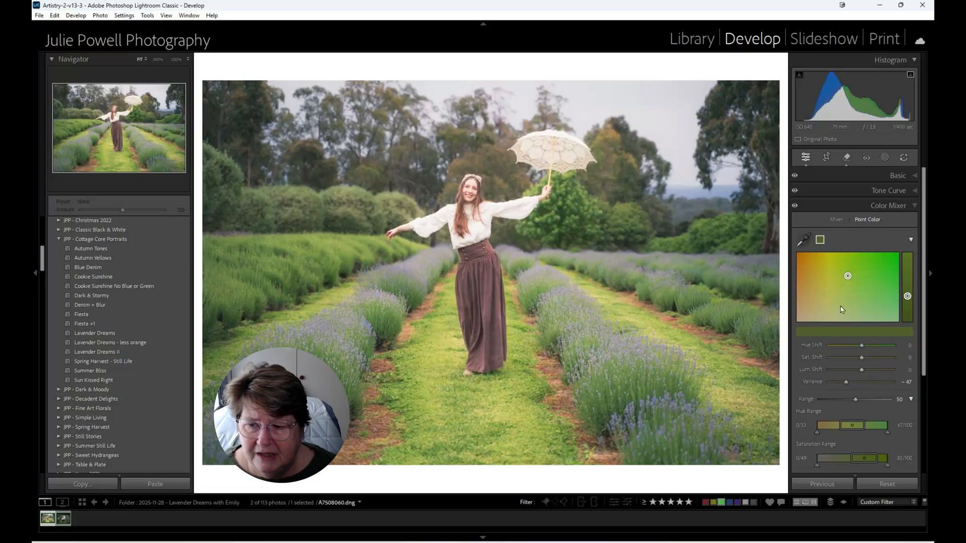
{"action": "left_click_drag", "start_coordinate": [907, 296], "coordinate": [909, 310]}
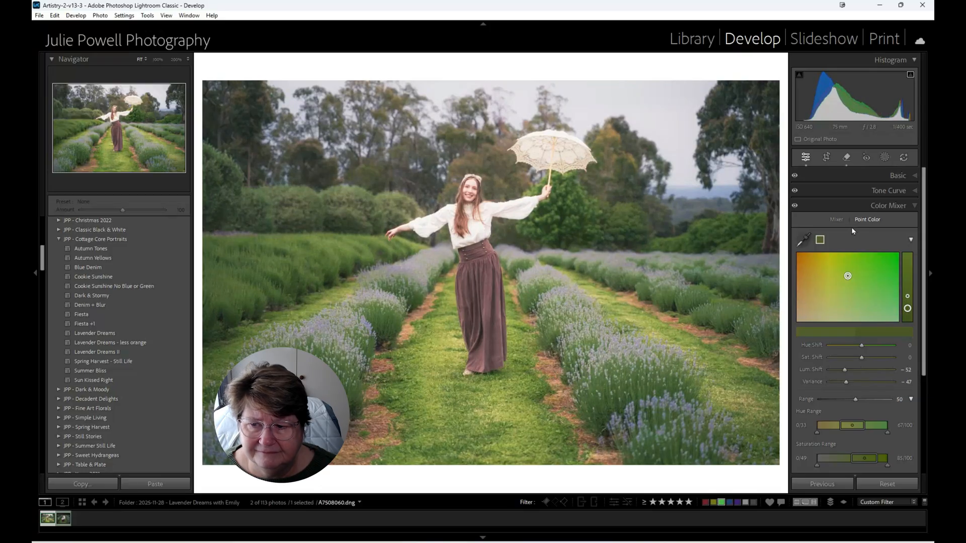
- Sample the lavender flowers as a second point color with Hue Shift 40, Sat. Shift 17 and Variance -43, and lower its Lum. Shift
{"action": "left_click", "coordinate": [804, 239]}
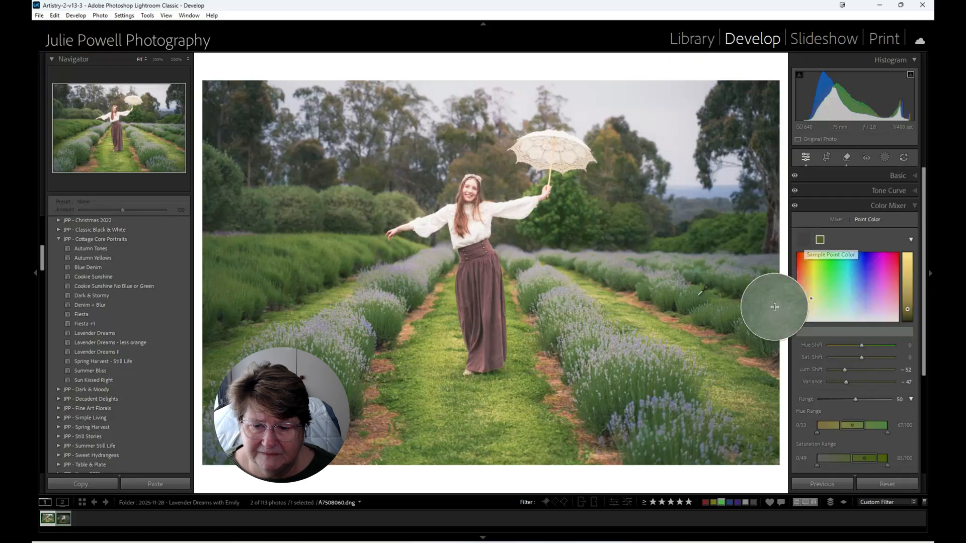
{"action": "left_click", "coordinate": [664, 388]}
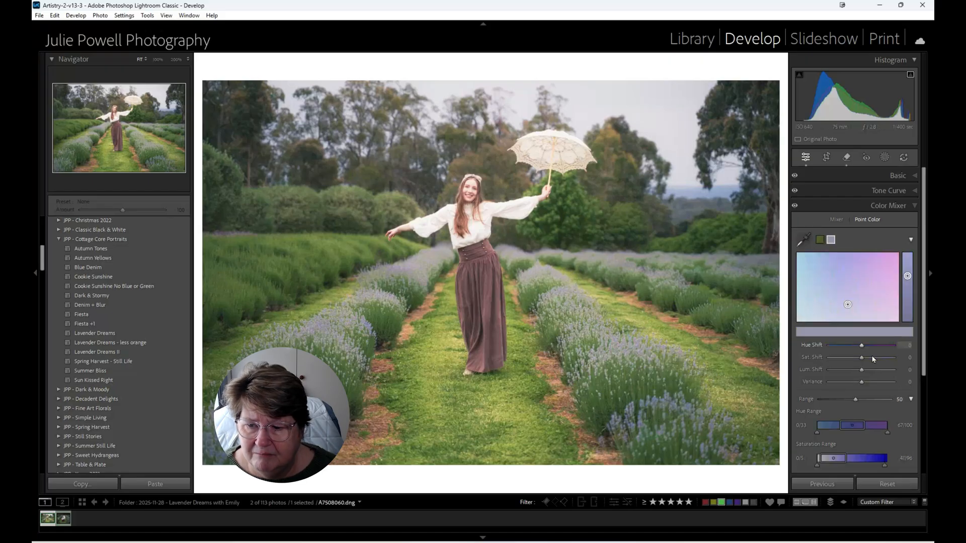
{"action": "left_click", "coordinate": [861, 382]}
{"action": "left_click_drag", "start_coordinate": [861, 385], "coordinate": [847, 383]}
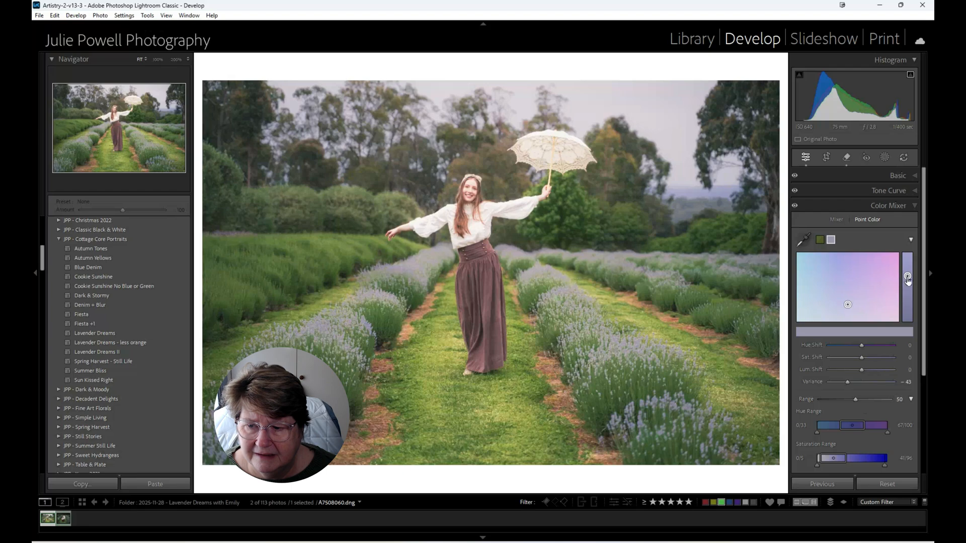
{"action": "mouse_move", "coordinate": [907, 276]}
{"action": "left_mouse_down"}
{"action": "mouse_move", "coordinate": [909, 285]}
{"action": "mouse_move", "coordinate": [908, 270]}
{"action": "left_mouse_up"}
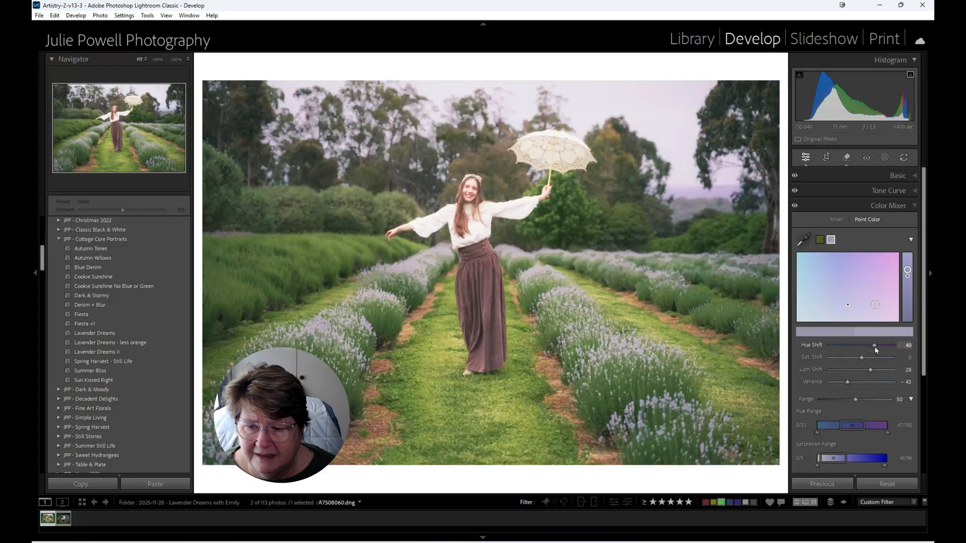
{"action": "left_click_drag", "start_coordinate": [861, 359], "coordinate": [867, 357]}
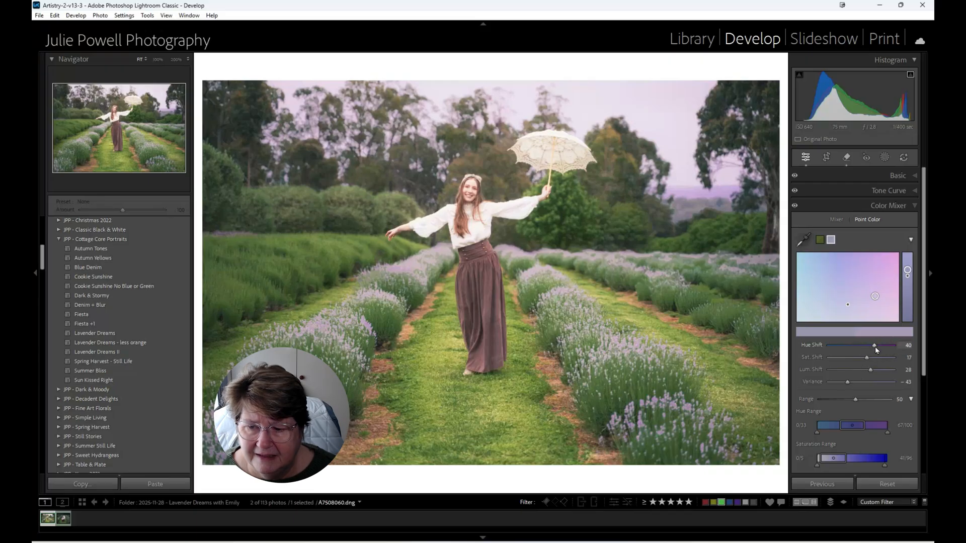
{"action": "left_click_drag", "start_coordinate": [870, 371], "coordinate": [864, 370]}
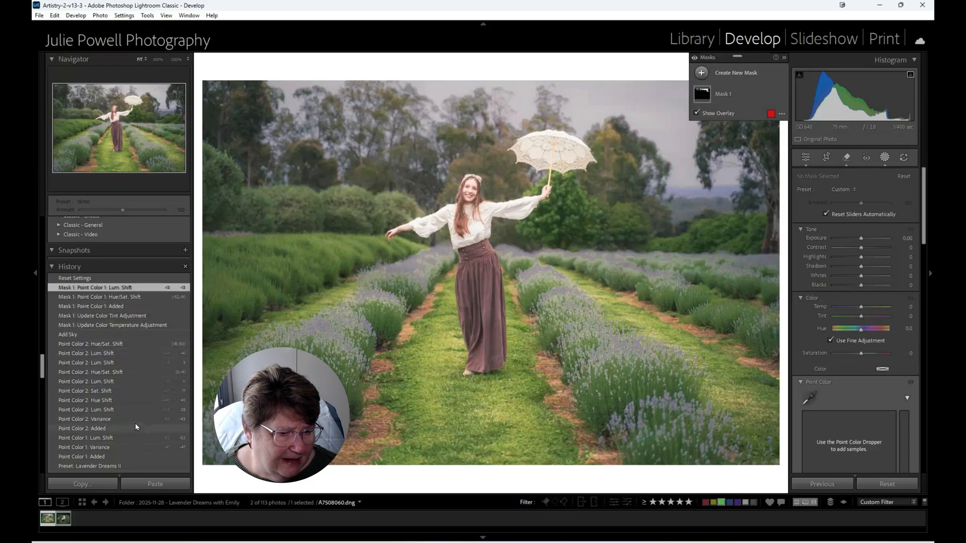
- Revert the edit history to the Lavender Dreams II preset state and create separate landscape masks for sky, vegetation and natural ground
{"action": "scroll", "coordinate": [135, 418], "scroll_direction": "down", "scroll_amount": 4}
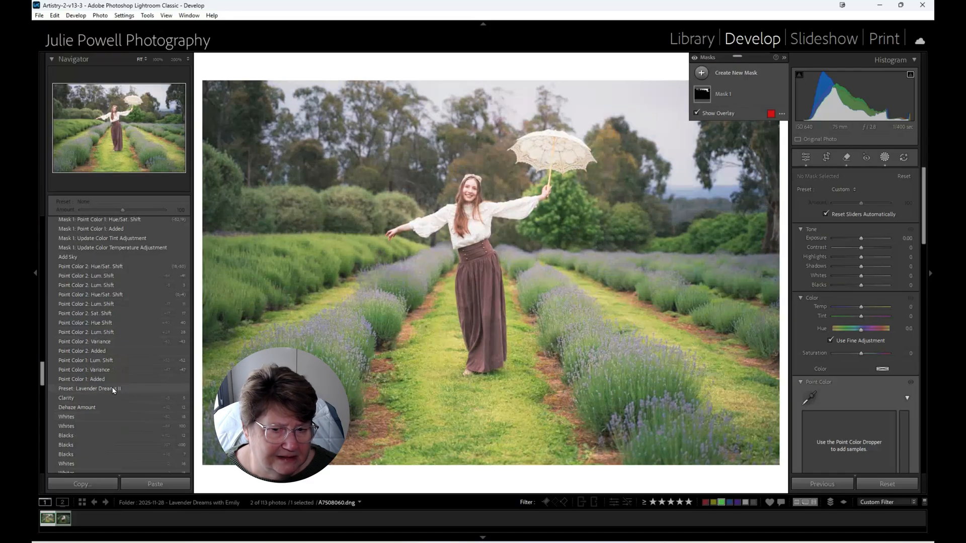
{"action": "left_click", "coordinate": [114, 391]}
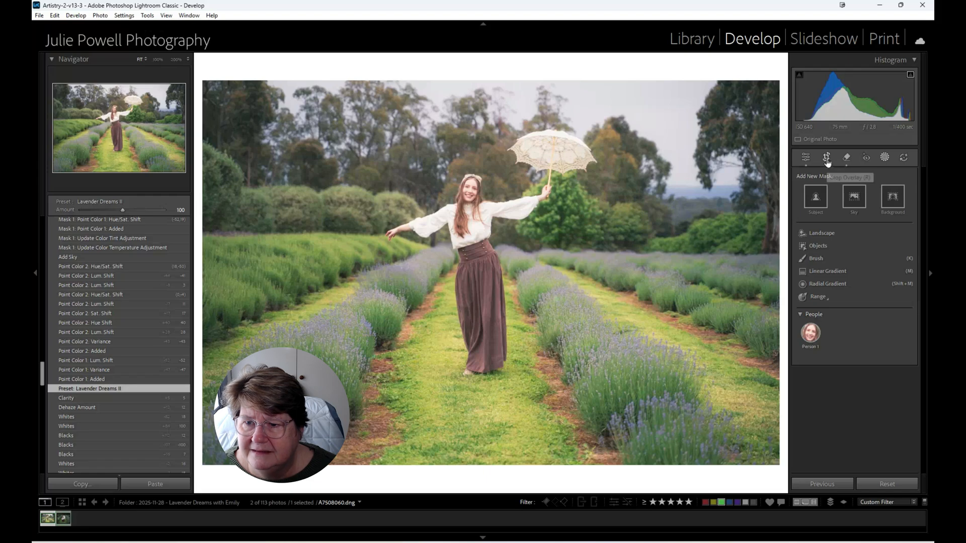
{"action": "left_click", "coordinate": [818, 233]}
{"action": "left_click", "coordinate": [799, 196]}
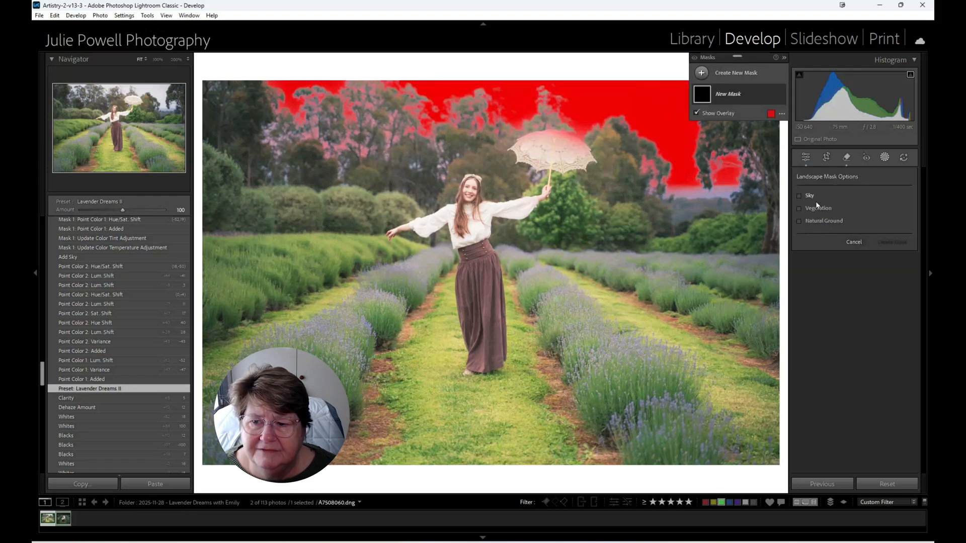
{"action": "left_click", "coordinate": [800, 208]}
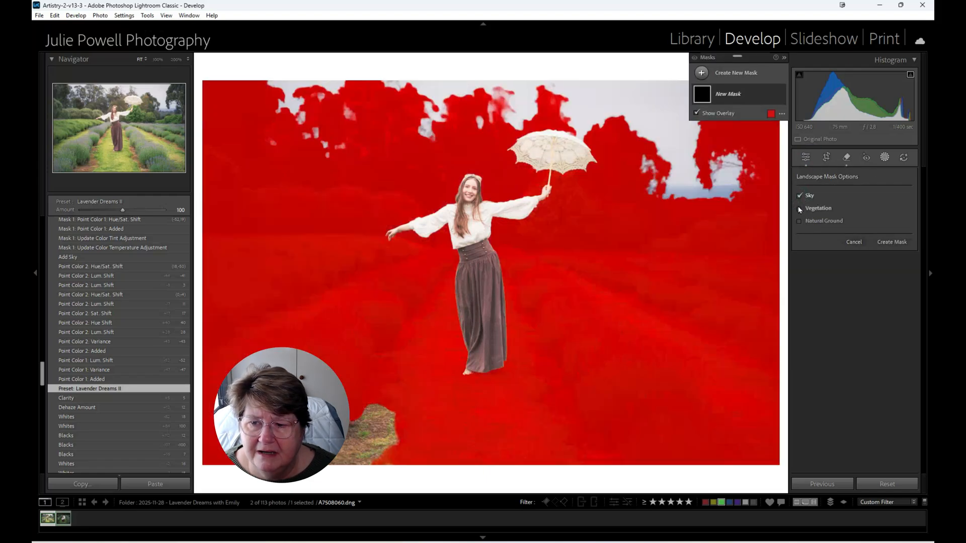
{"action": "left_click", "coordinate": [800, 221]}
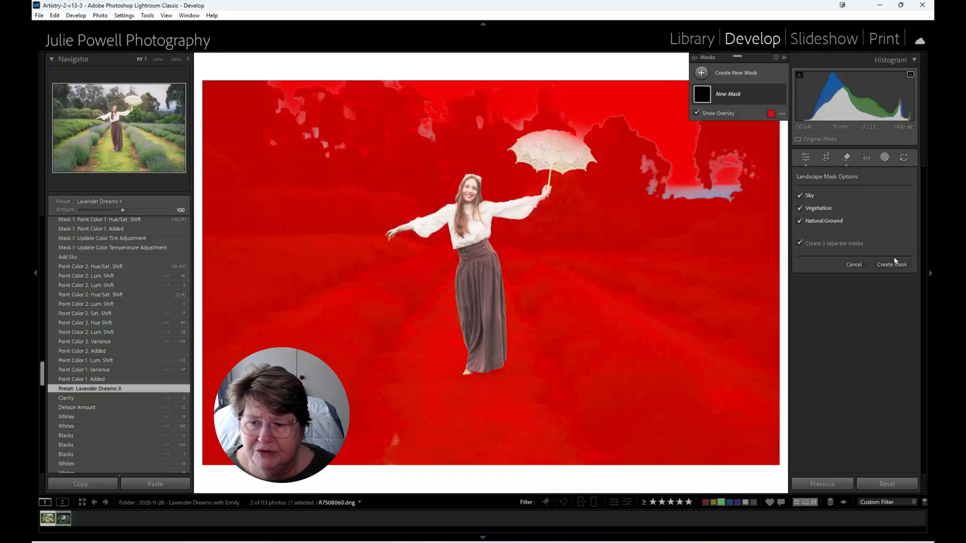
{"action": "left_click", "coordinate": [893, 264]}
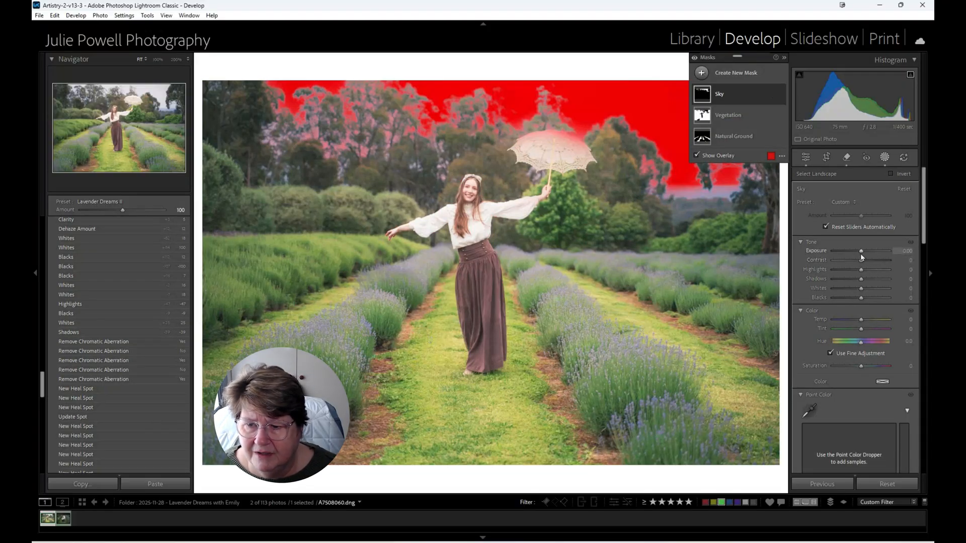
- Set the Sky mask's Highlights to -7 and cool its Temp to -32
{"action": "left_click_drag", "start_coordinate": [860, 274], "coordinate": [859, 273]}
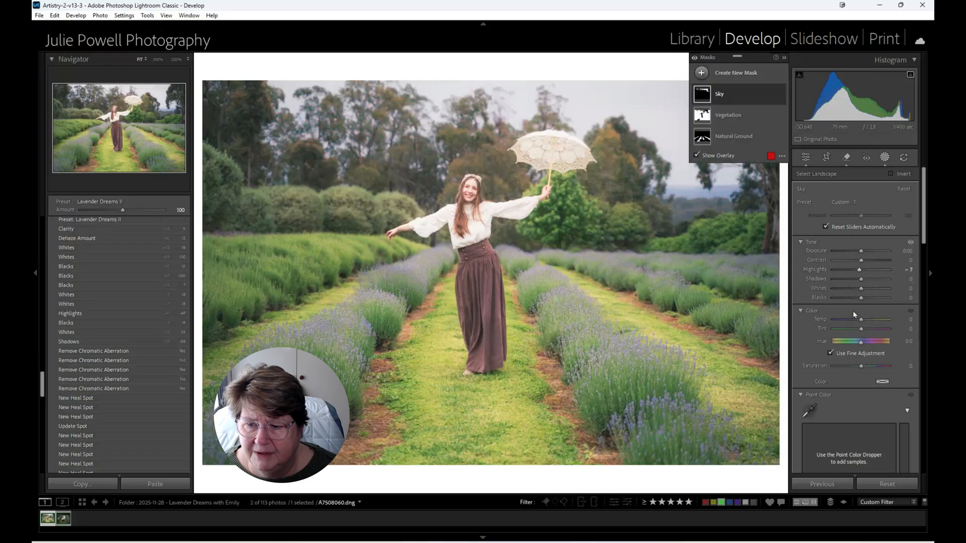
{"action": "left_click_drag", "start_coordinate": [861, 320], "coordinate": [853, 322]}
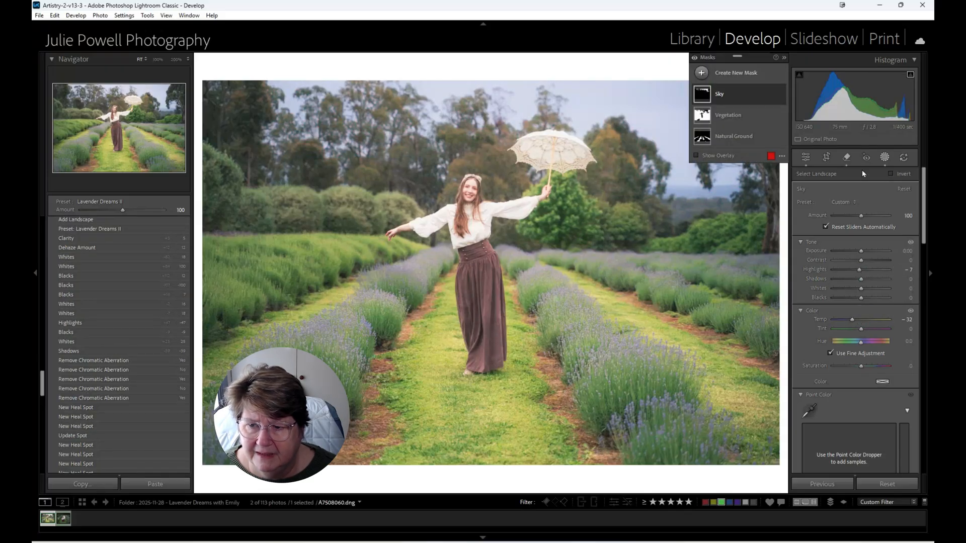
- In the Vegetation mask, sample a muted grey-green from the lavender bushes in the foreground as a point color
{"action": "left_click", "coordinate": [739, 118]}
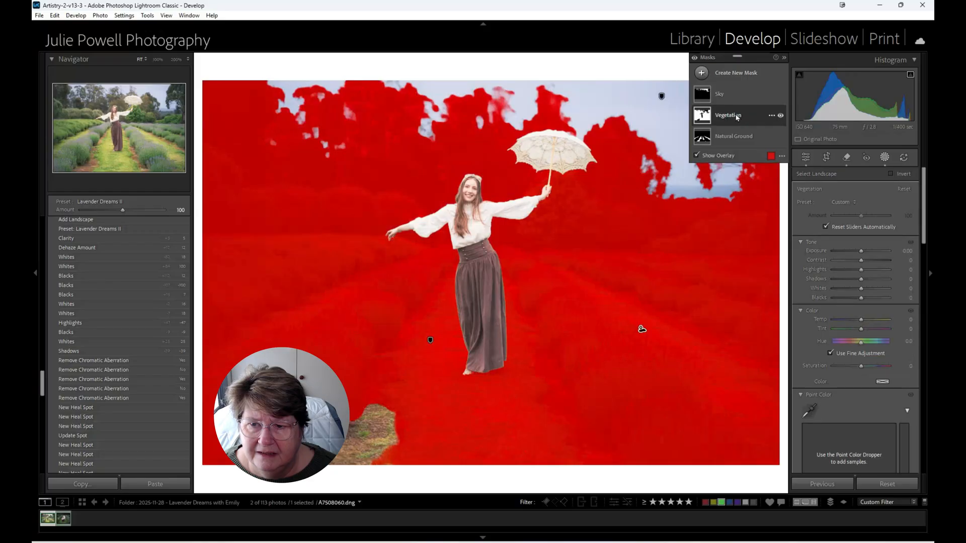
{"action": "left_click", "coordinate": [739, 135]}
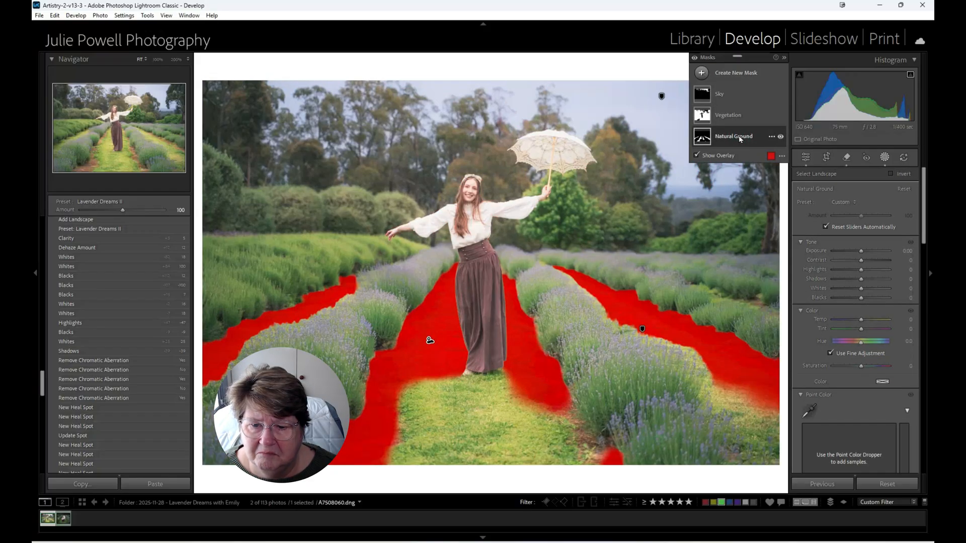
{"action": "left_click", "coordinate": [730, 115]}
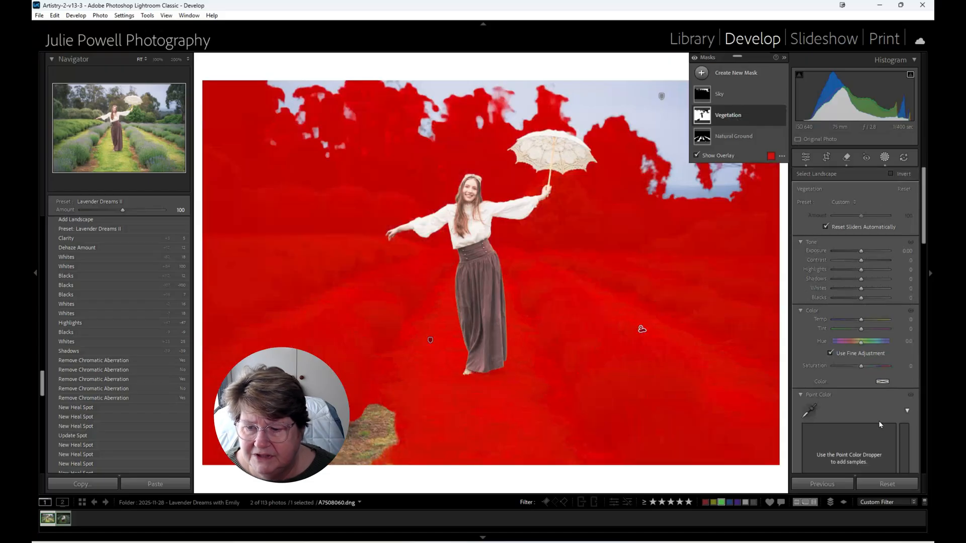
{"action": "left_click", "coordinate": [810, 411]}
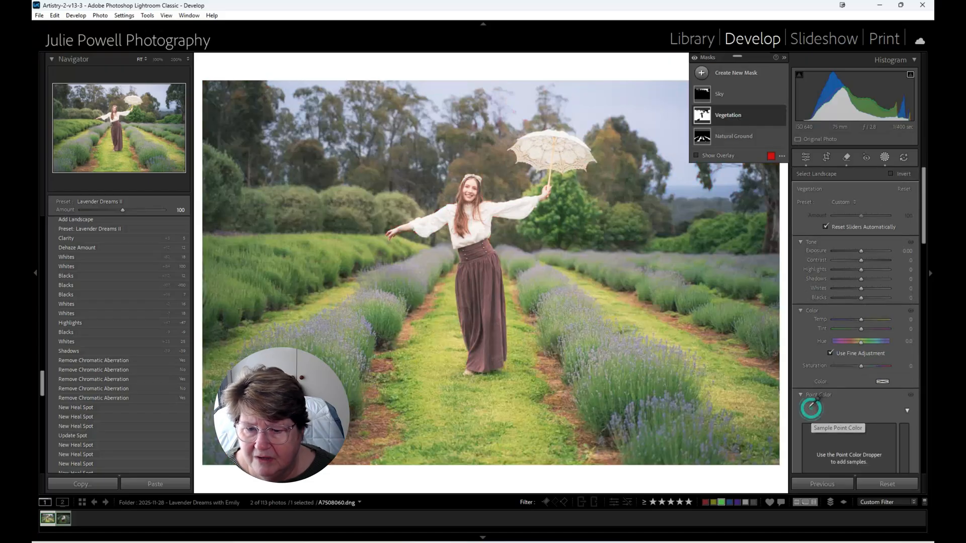
{"action": "left_click", "coordinate": [654, 397]}
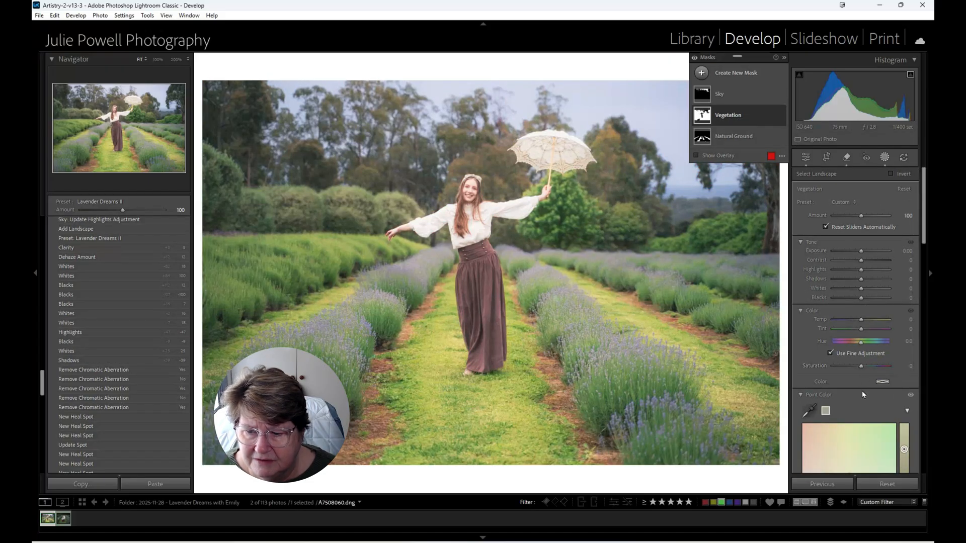
{"action": "scroll", "coordinate": [861, 390], "scroll_direction": "down", "scroll_amount": 5}
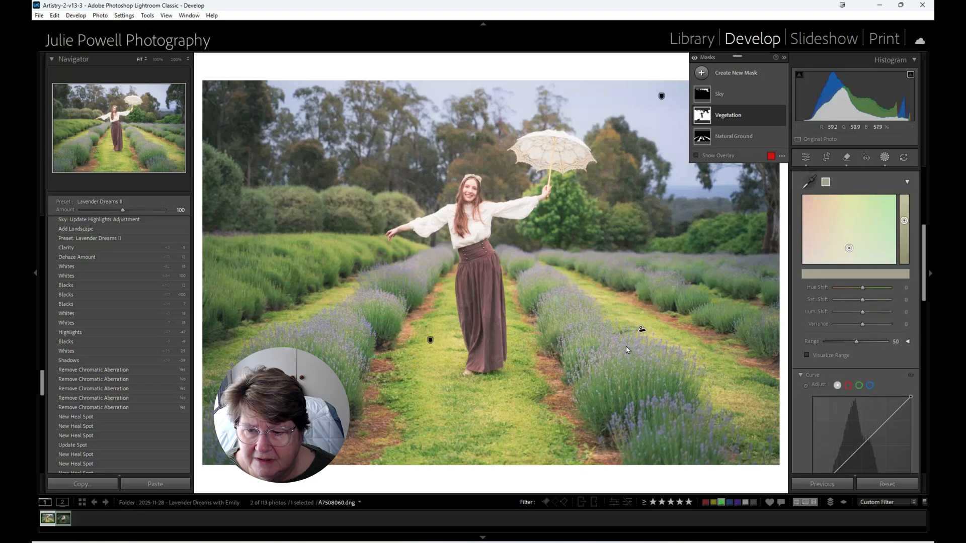
- Sample the pale purple lavender flowers as a second Vegetation point color with Hue Shift 4, Sat. Shift 4 and Lum. Shift -37
{"action": "left_click", "coordinate": [810, 183]}
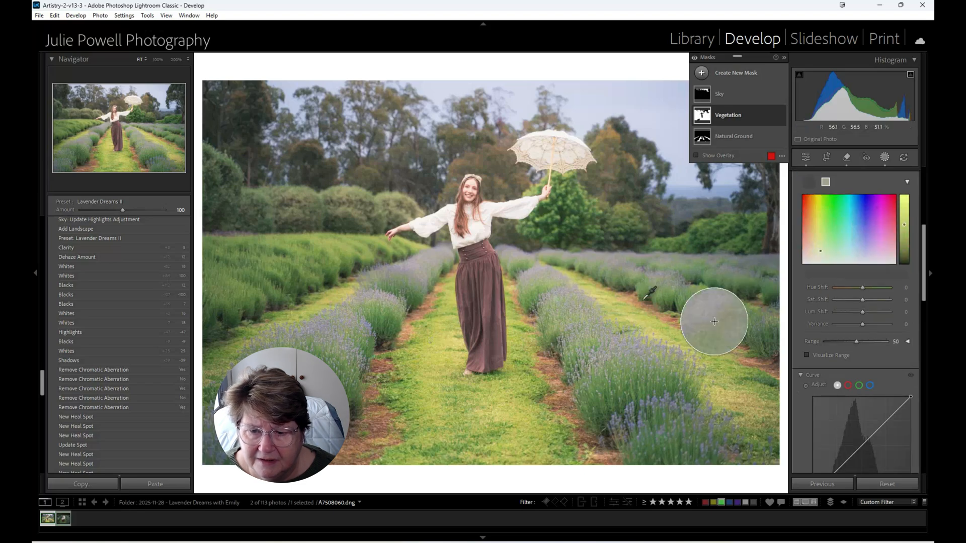
{"action": "left_click", "coordinate": [618, 344]}
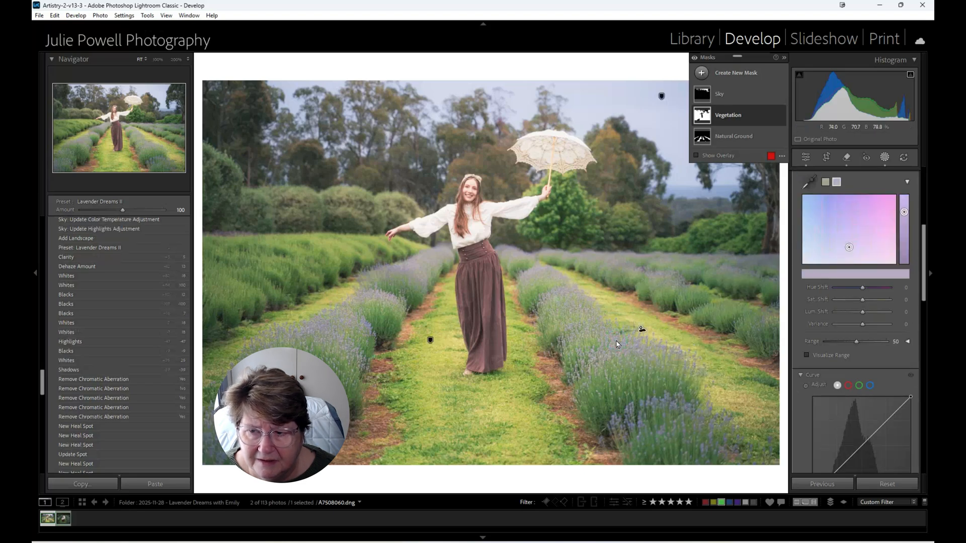
{"action": "mouse_move", "coordinate": [906, 215]}
{"action": "left_mouse_down"}
{"action": "mouse_move", "coordinate": [906, 240]}
{"action": "mouse_move", "coordinate": [906, 232]}
{"action": "left_mouse_up"}
{"action": "left_click_drag", "start_coordinate": [850, 247], "coordinate": [852, 247]}
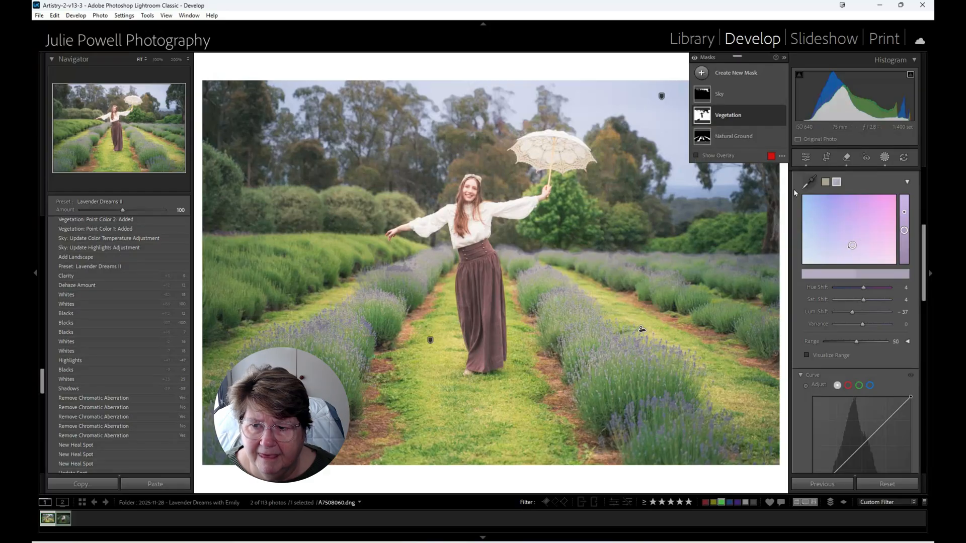
- Sample the grass path as a third Vegetation point color with Variance -59 and Hue Shift 9
{"action": "left_click", "coordinate": [809, 182]}
{"action": "left_click", "coordinate": [486, 408]}
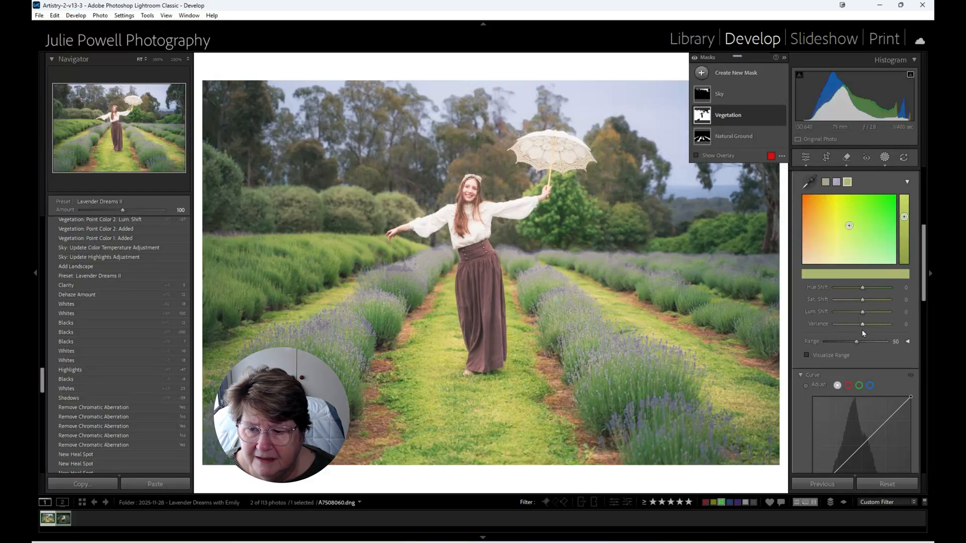
{"action": "left_click_drag", "start_coordinate": [862, 324], "coordinate": [845, 328]}
{"action": "left_click_drag", "start_coordinate": [862, 287], "coordinate": [865, 288]}
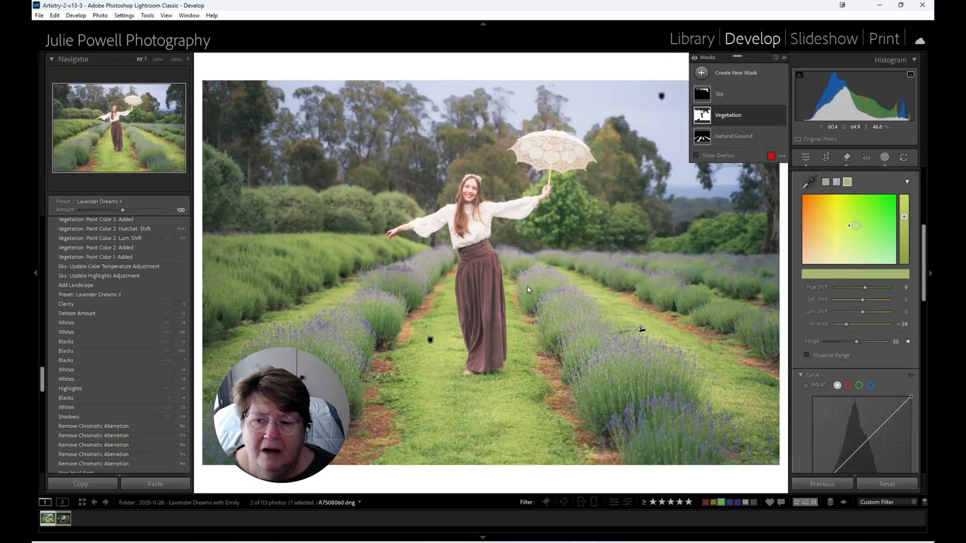
- Color grade the whole photo with violet shadows at hue 274, saturation 4, and a yellow tint in the highlights
{"action": "left_click", "coordinate": [806, 158]}
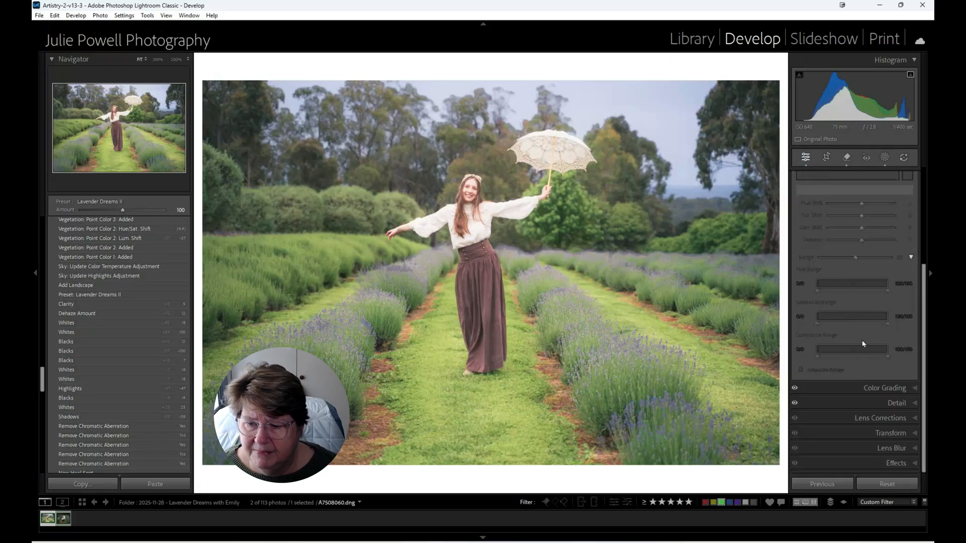
{"action": "left_click", "coordinate": [910, 390]}
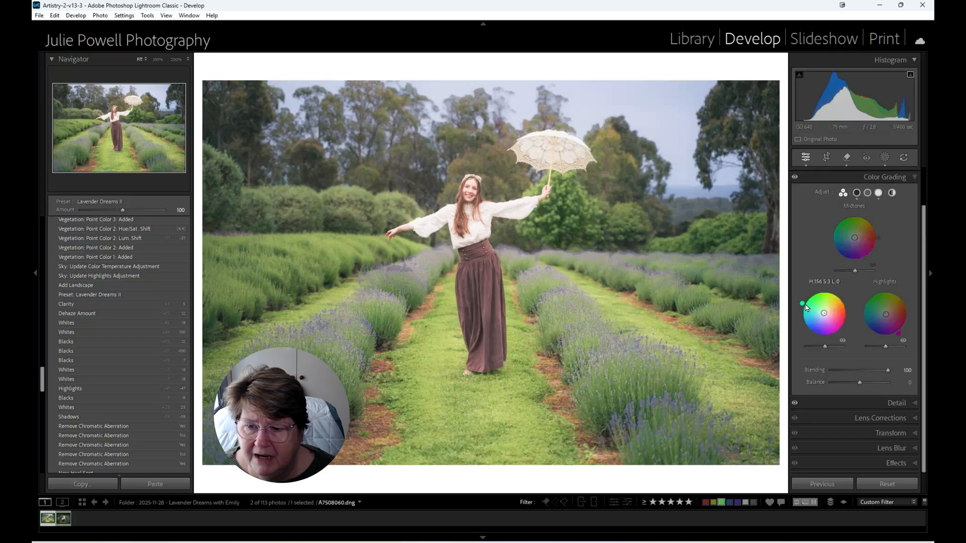
{"action": "left_click_drag", "start_coordinate": [804, 304], "coordinate": [835, 335]}
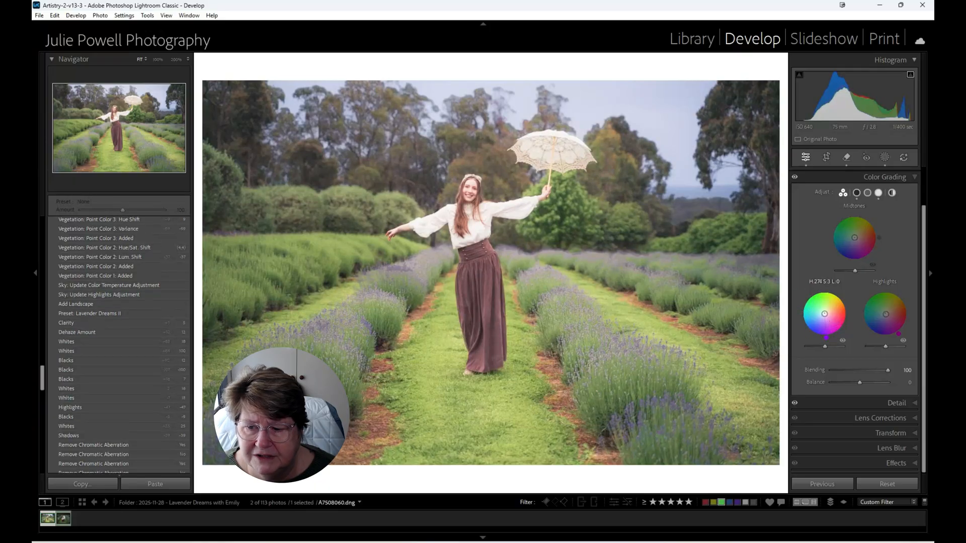
{"action": "left_click_drag", "start_coordinate": [824, 314], "coordinate": [824, 314]}
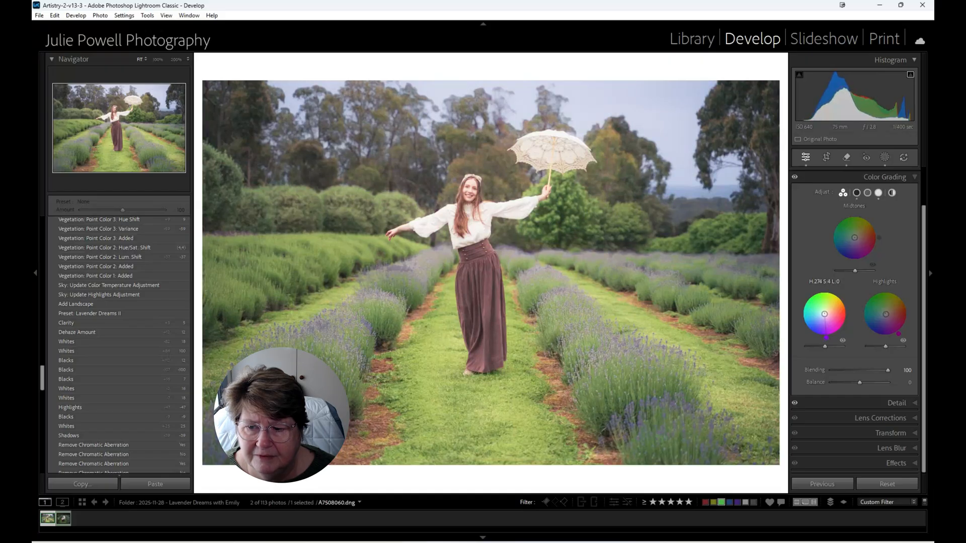
{"action": "left_click_drag", "start_coordinate": [898, 334], "coordinate": [886, 311]}
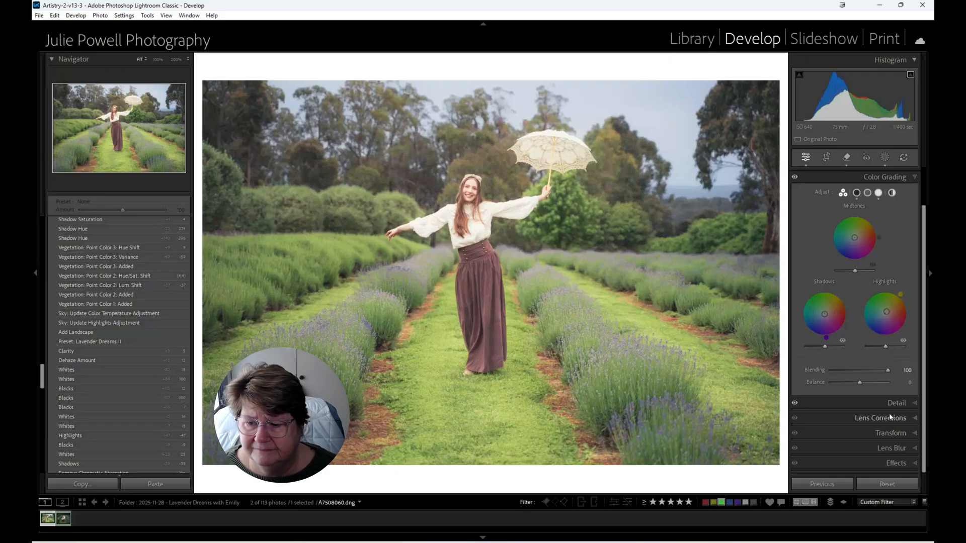
- Shape the tone curve with the black point at 1/20, the shadow point at 83/69 and the white point at 255/235
{"action": "scroll", "coordinate": [902, 271], "scroll_direction": "up", "scroll_amount": 2}
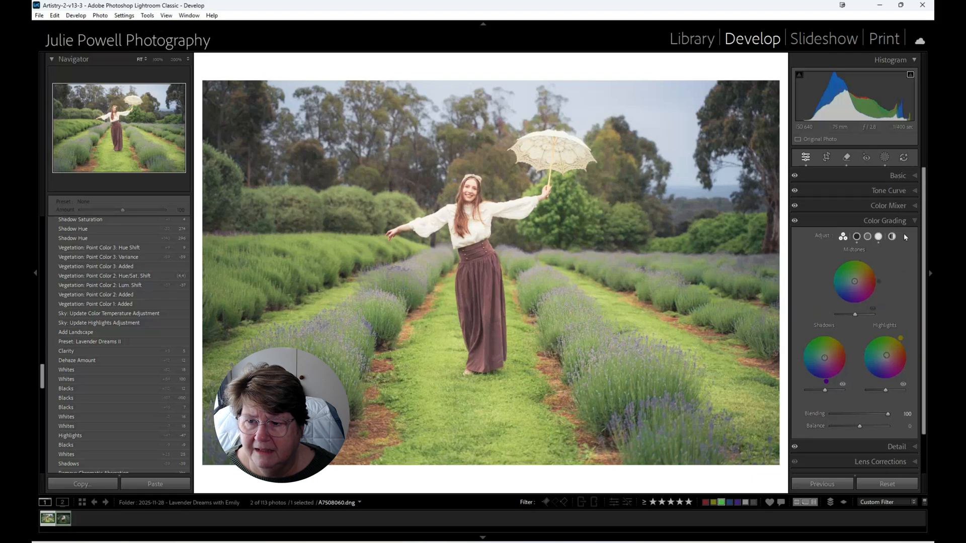
{"action": "left_click", "coordinate": [907, 194]}
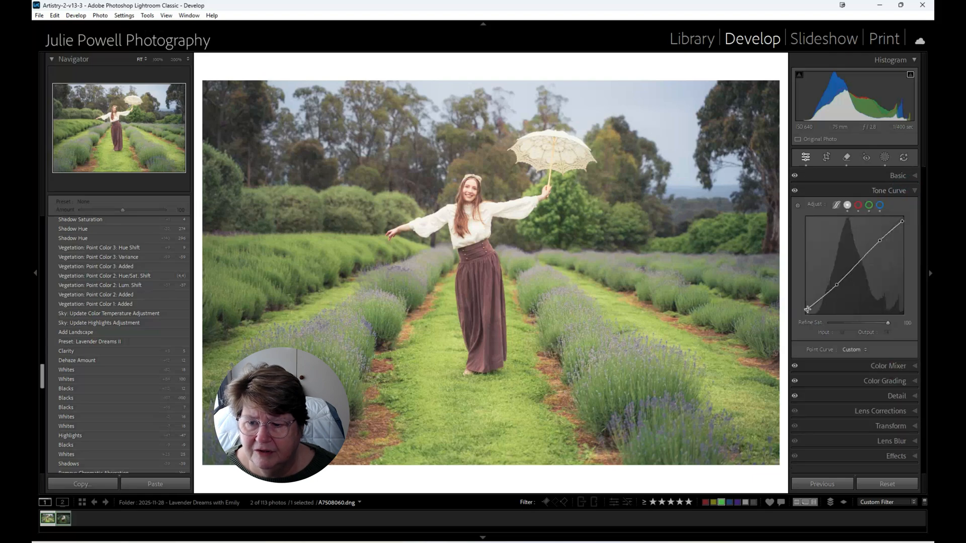
{"action": "left_click_drag", "start_coordinate": [806, 311], "coordinate": [805, 309]}
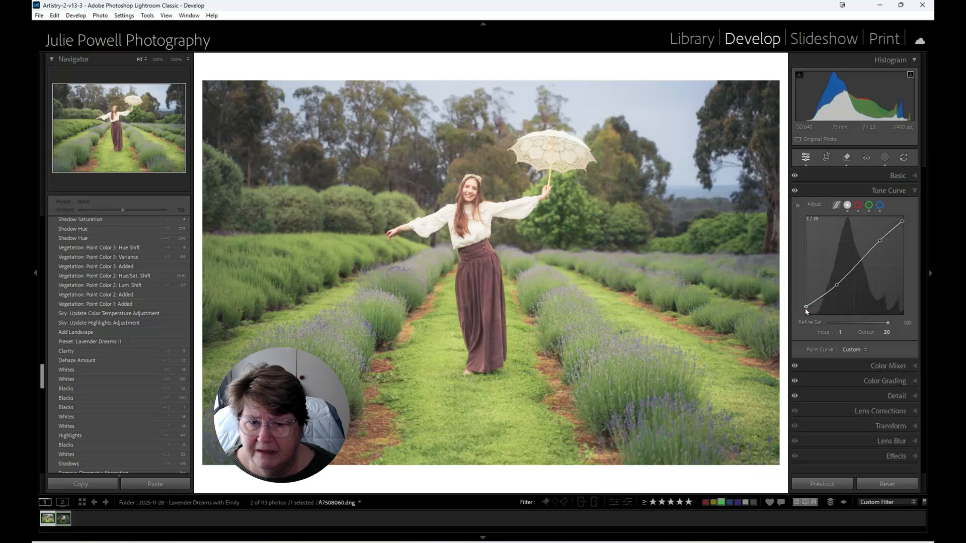
{"action": "left_click_drag", "start_coordinate": [837, 285], "coordinate": [838, 292]}
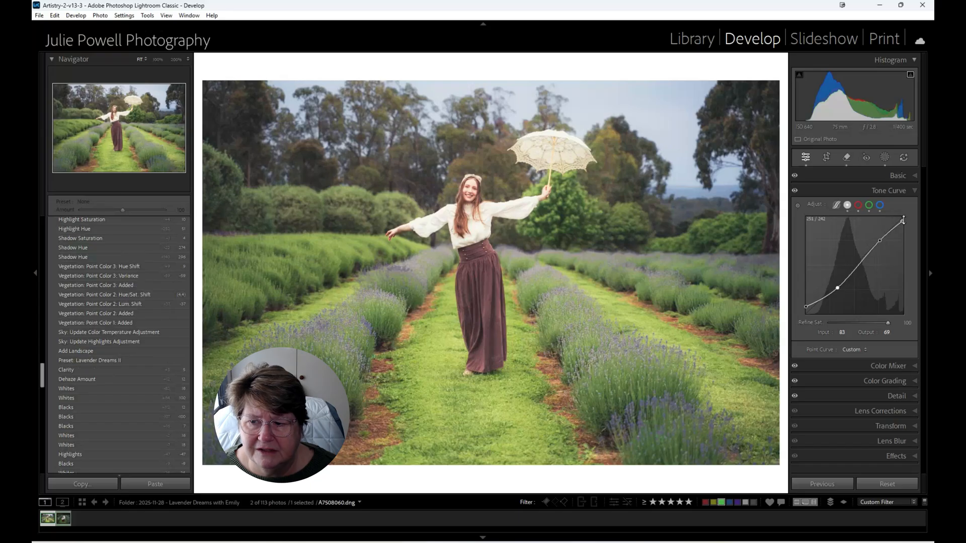
{"action": "left_click_drag", "start_coordinate": [903, 219], "coordinate": [908, 227]}
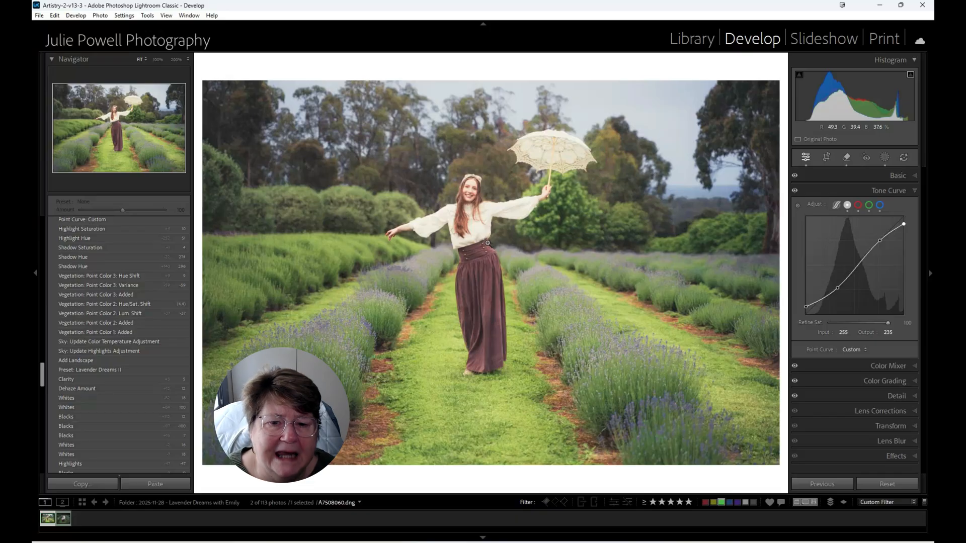
- Switch to the seated portrait A7508067.dng and raise its Exposure to +0.79
{"action": "left_click", "coordinate": [64, 521]}
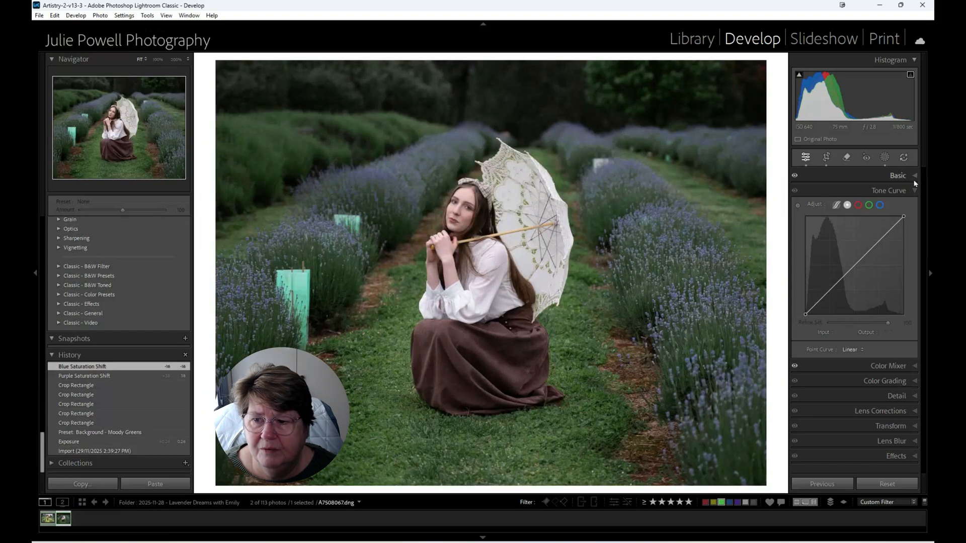
{"action": "left_click", "coordinate": [910, 176]}
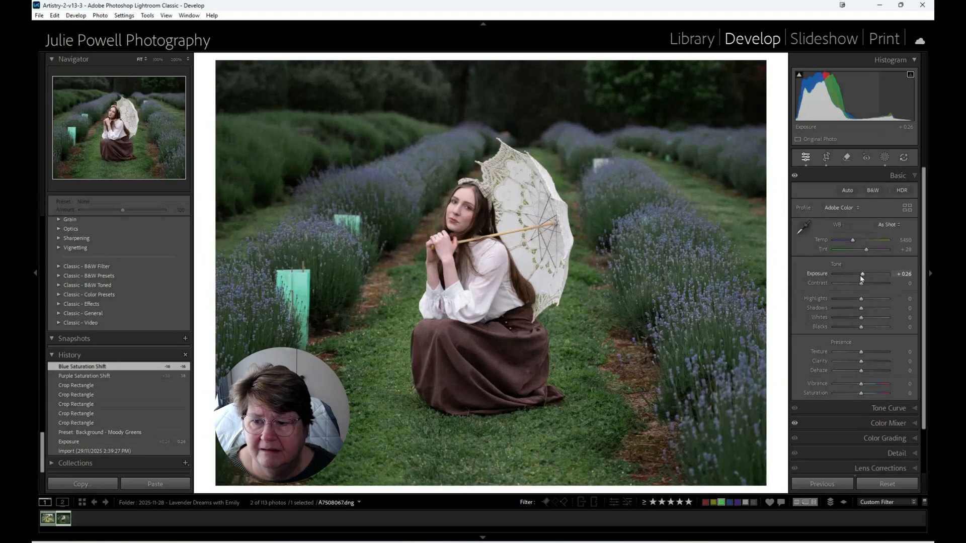
{"action": "left_click_drag", "start_coordinate": [861, 277], "coordinate": [863, 278]}
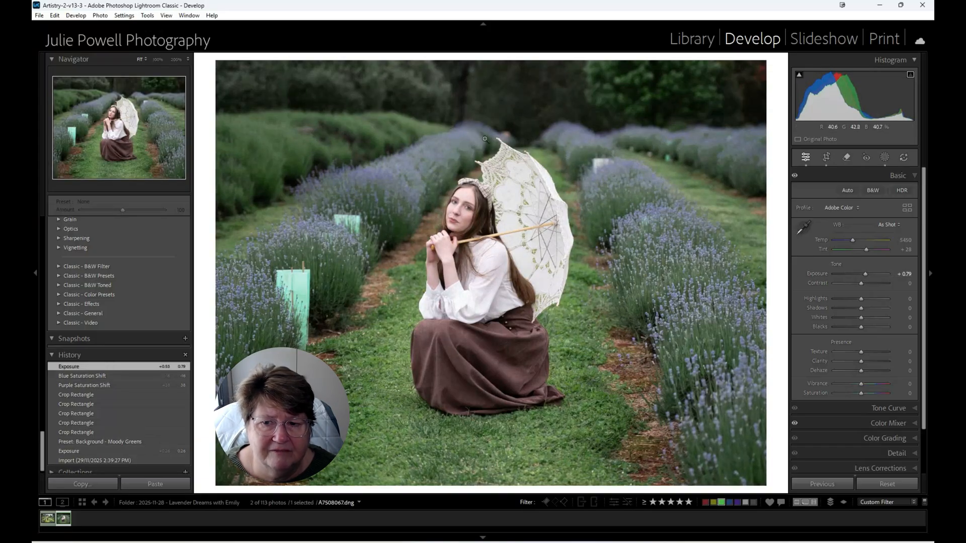
- Generatively remove the green plant guards and small background distractions among the lavender rows, choosing variation 2 of the result
{"action": "left_click", "coordinate": [846, 159]}
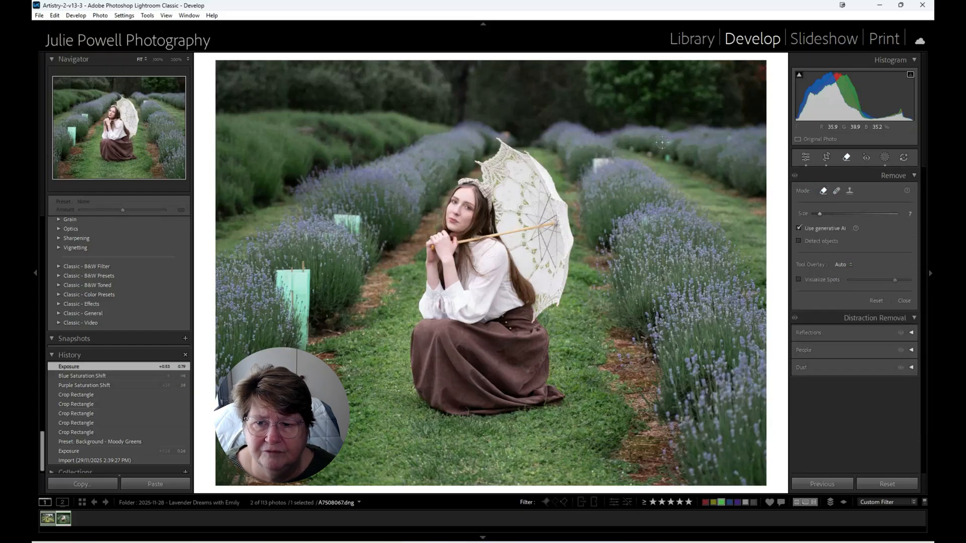
{"action": "left_click_drag", "start_coordinate": [669, 141], "coordinate": [668, 155]}
{"action": "left_click", "coordinate": [651, 152]}
{"action": "left_click", "coordinate": [630, 147]}
{"action": "left_click_drag", "start_coordinate": [607, 159], "coordinate": [594, 169]}
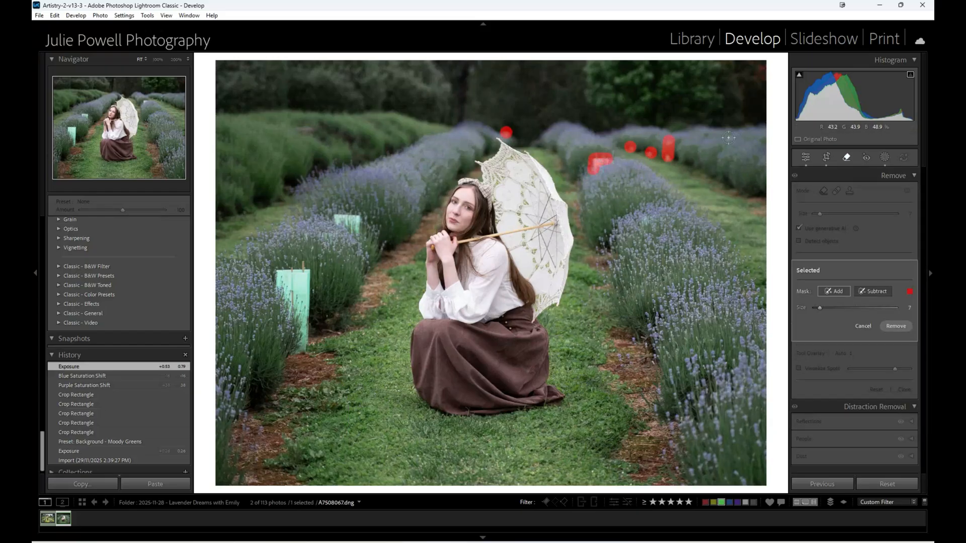
{"action": "left_click", "coordinate": [728, 137]}
{"action": "left_click_drag", "start_coordinate": [299, 127], "coordinate": [324, 141]}
{"action": "left_click_drag", "start_coordinate": [350, 222], "coordinate": [336, 216]}
{"action": "mouse_move", "coordinate": [287, 273]}
{"action": "left_mouse_down"}
{"action": "mouse_move", "coordinate": [282, 291]}
{"action": "mouse_move", "coordinate": [304, 342]}
{"action": "left_mouse_up"}
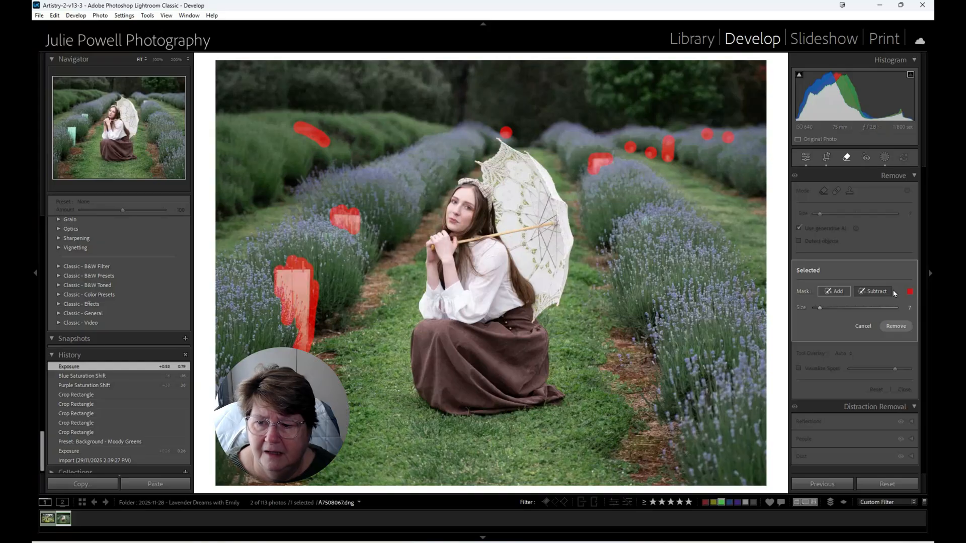
{"action": "left_click", "coordinate": [895, 325]}
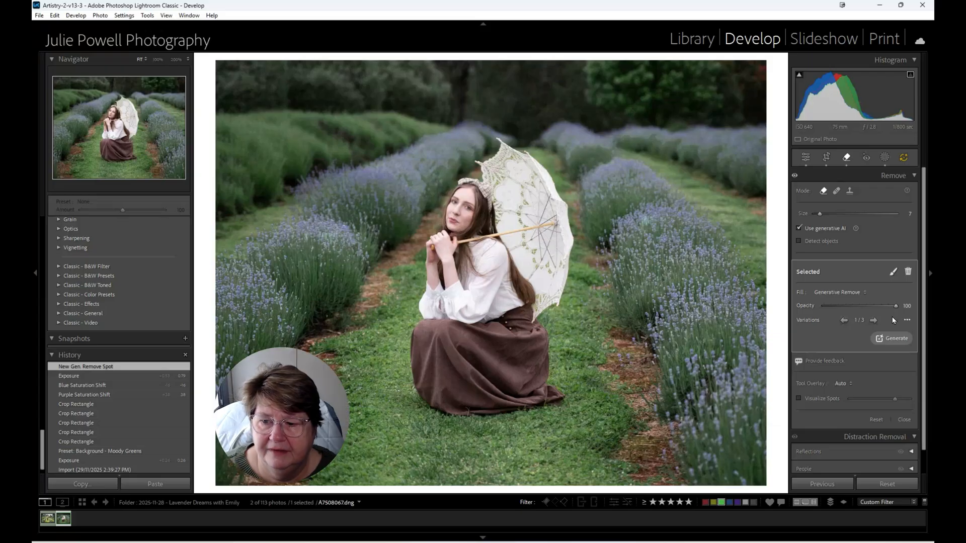
{"action": "left_click", "coordinate": [874, 320]}
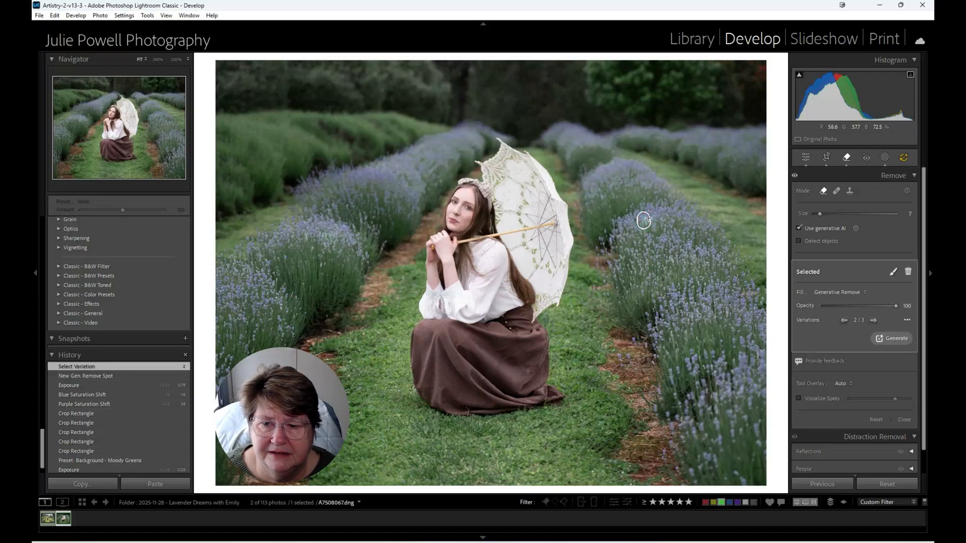
- Generatively remove a small patch in the lavender row right of the parasol and a strip along the hedge in the left background
{"action": "left_click_drag", "start_coordinate": [659, 219], "coordinate": [642, 222]}
{"action": "left_click", "coordinate": [833, 292]}
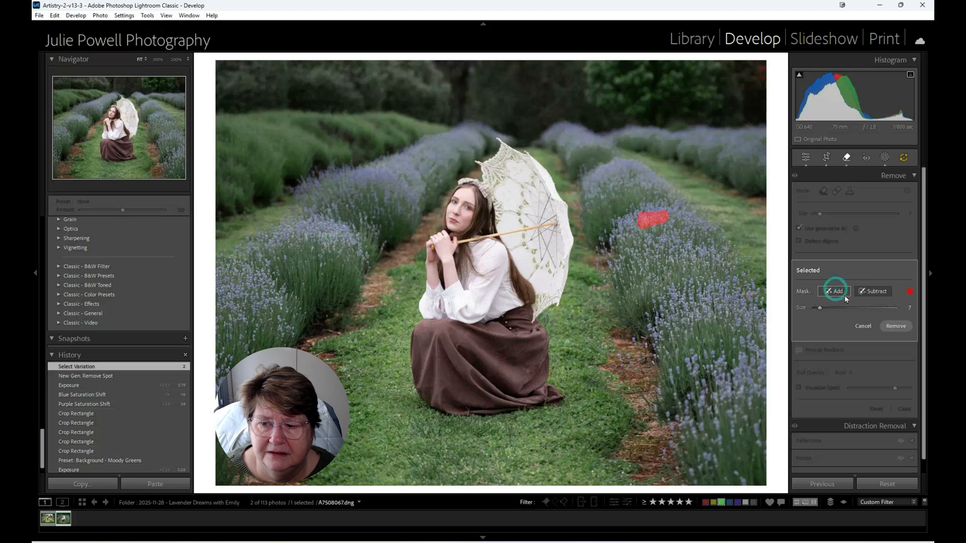
{"action": "left_click", "coordinate": [894, 326]}
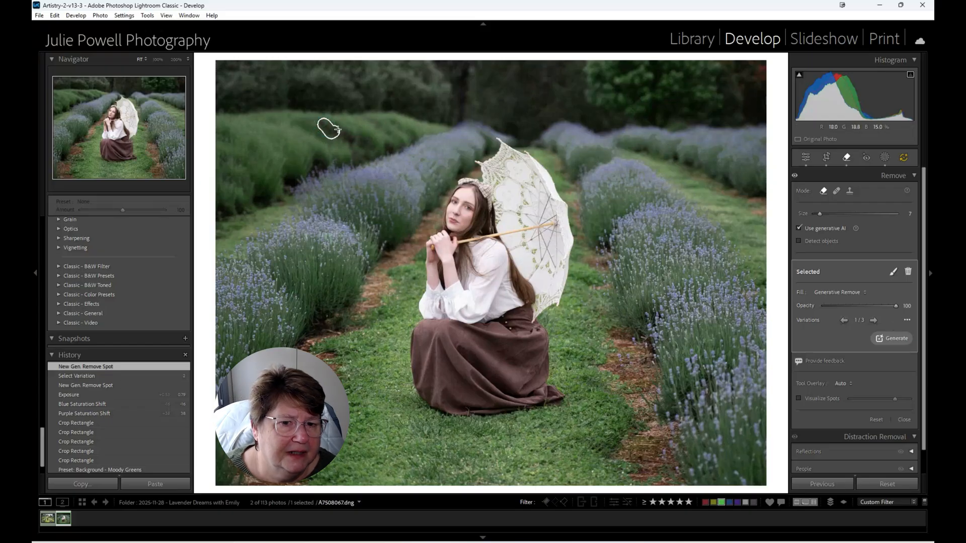
{"action": "left_click_drag", "start_coordinate": [329, 129], "coordinate": [366, 144]}
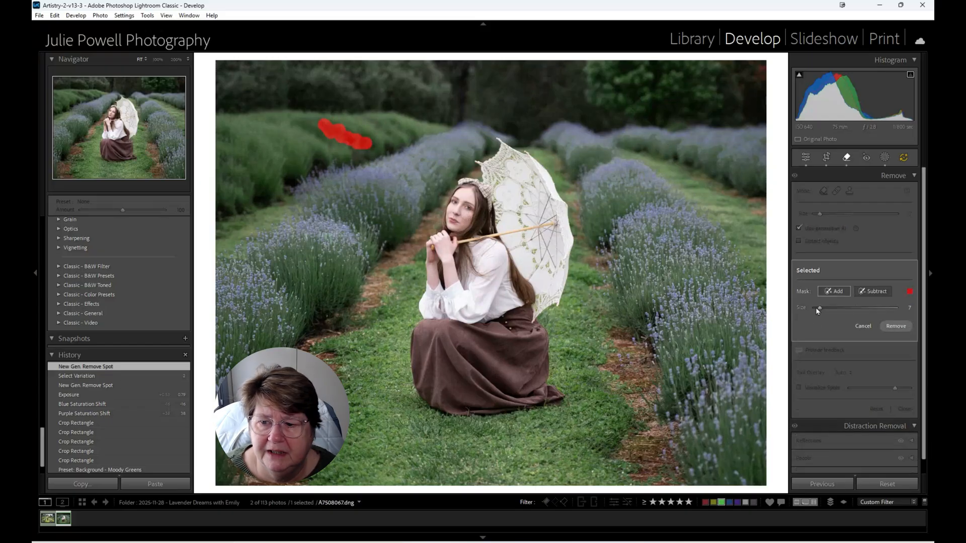
{"action": "left_click", "coordinate": [902, 328]}
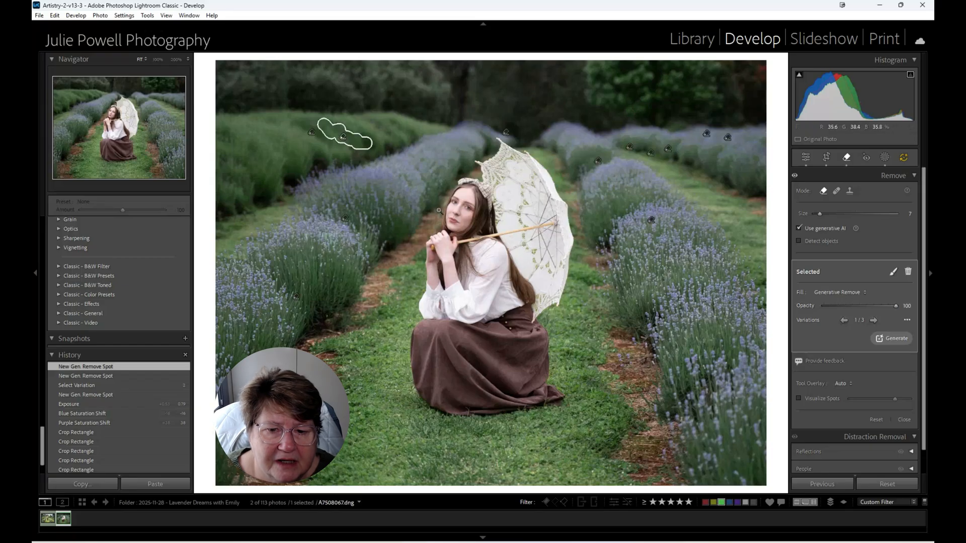
- Heal the blemishes on the chin and outer cheek of the woman's face with the Heal mode of the Remove tool
{"action": "left_click", "coordinate": [456, 207]}
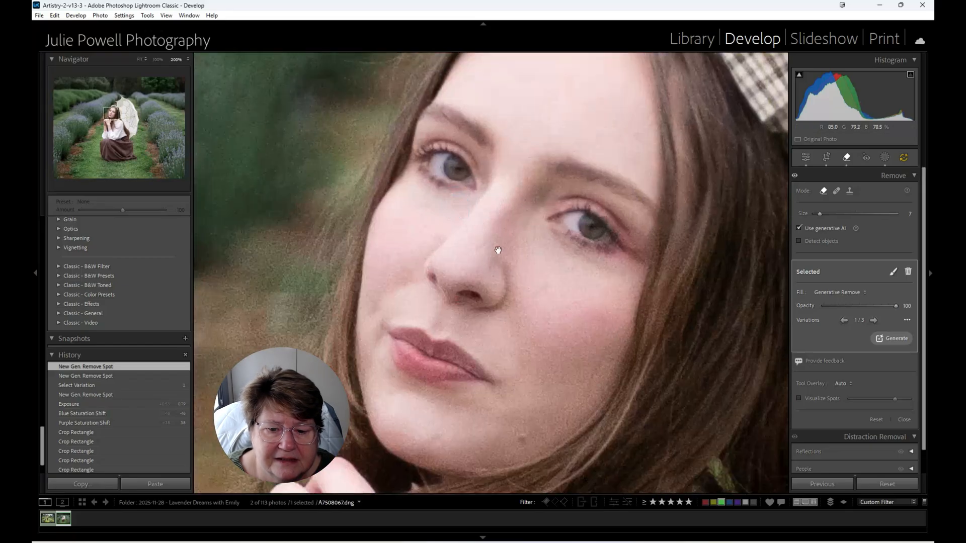
{"action": "left_click_drag", "start_coordinate": [498, 251], "coordinate": [499, 193]}
{"action": "left_click", "coordinate": [836, 191]}
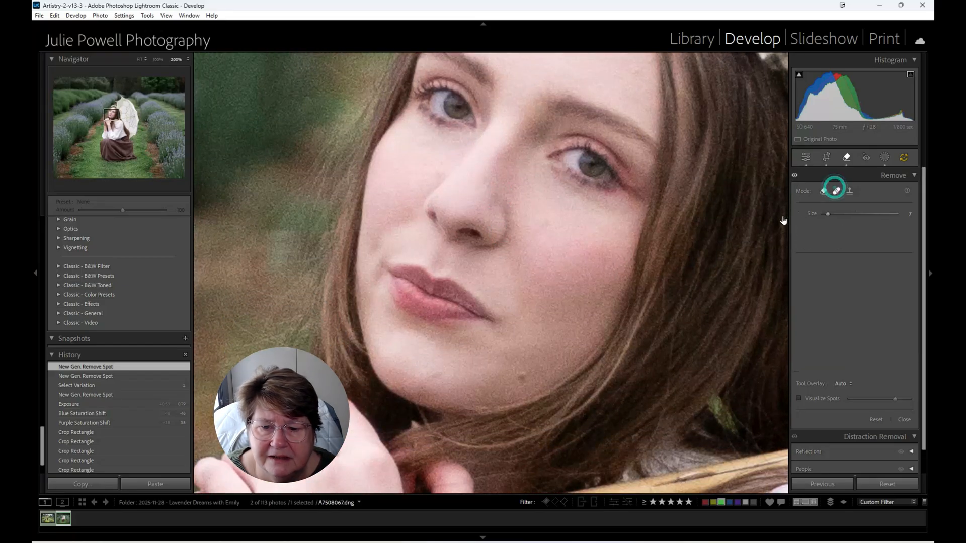
{"action": "left_click", "coordinate": [522, 375]}
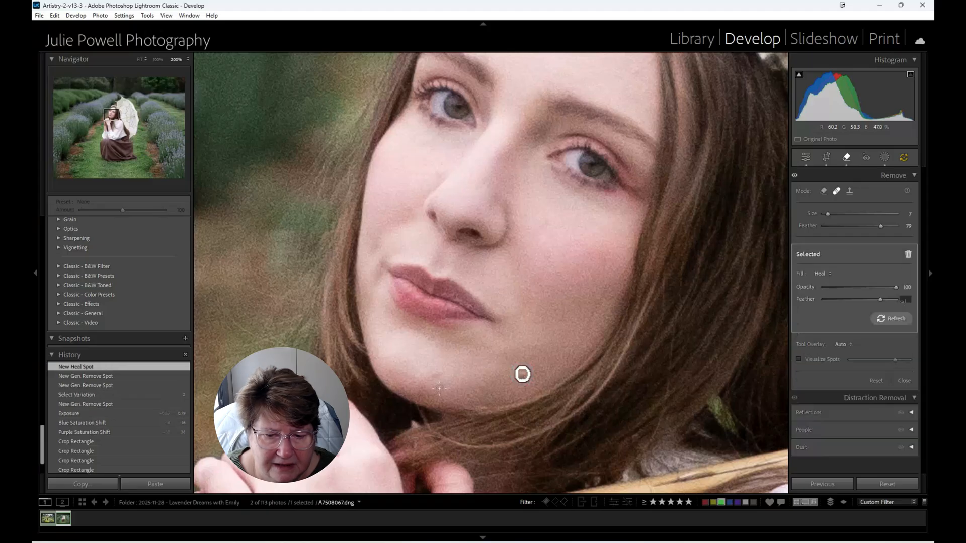
{"action": "left_click", "coordinate": [620, 248]}
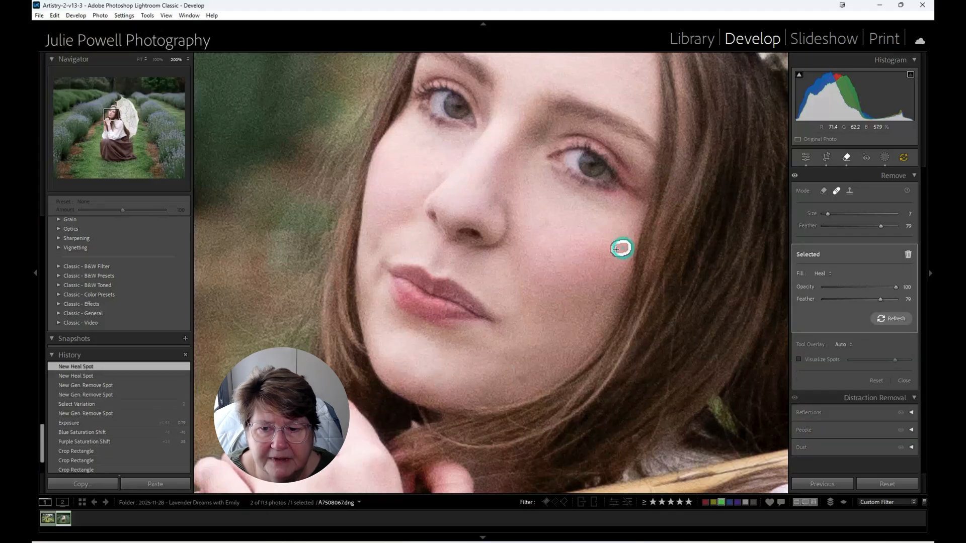
- Heal the spots across the forehead and along the hairline, moving the upper forehead heal's source to clean skin just below it
{"action": "left_click_drag", "start_coordinate": [544, 204], "coordinate": [534, 313]}
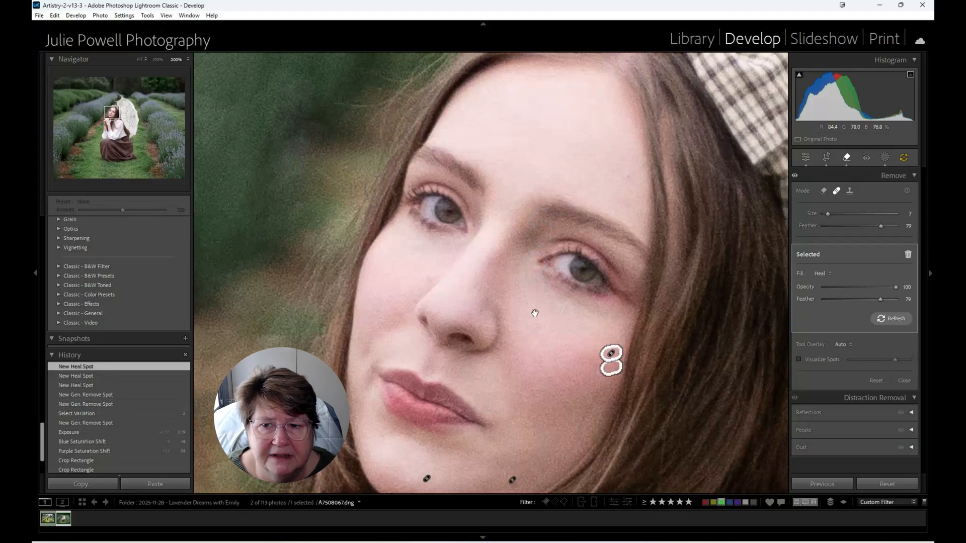
{"action": "left_click", "coordinate": [626, 176]}
{"action": "left_click_drag", "start_coordinate": [565, 77], "coordinate": [492, 82]}
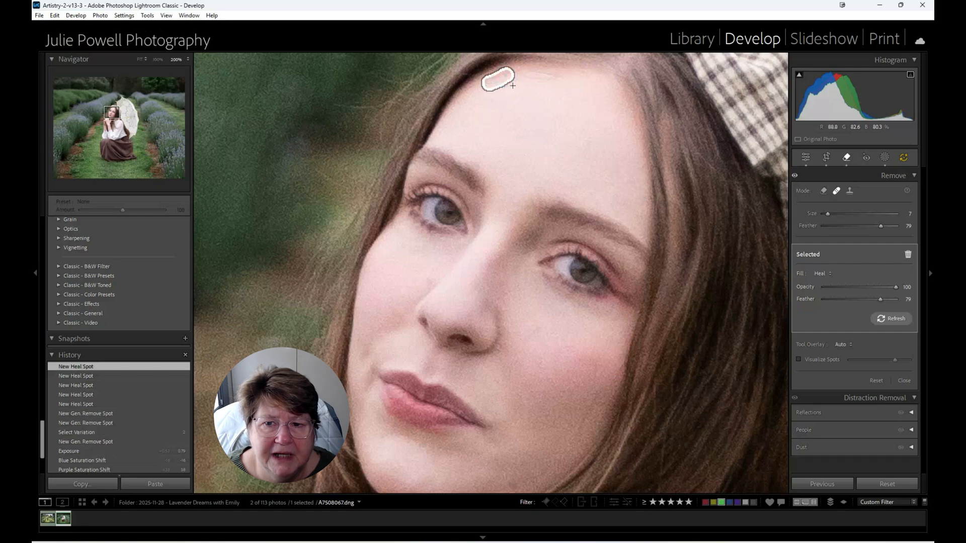
{"action": "left_click", "coordinate": [607, 86]}
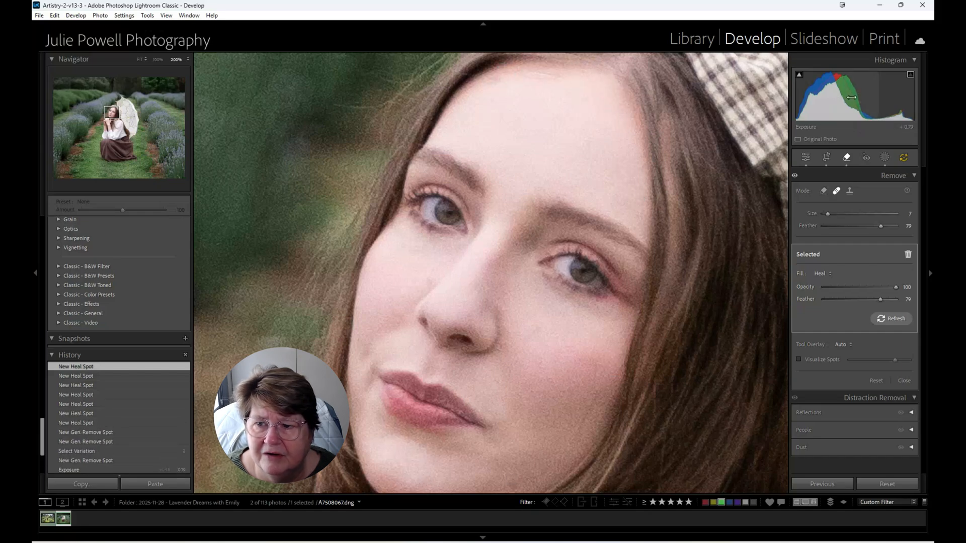
{"action": "mouse_move", "coordinate": [553, 58]}
{"action": "left_mouse_down"}
{"action": "mouse_move", "coordinate": [594, 57]}
{"action": "mouse_move", "coordinate": [548, 104]}
{"action": "left_mouse_up"}
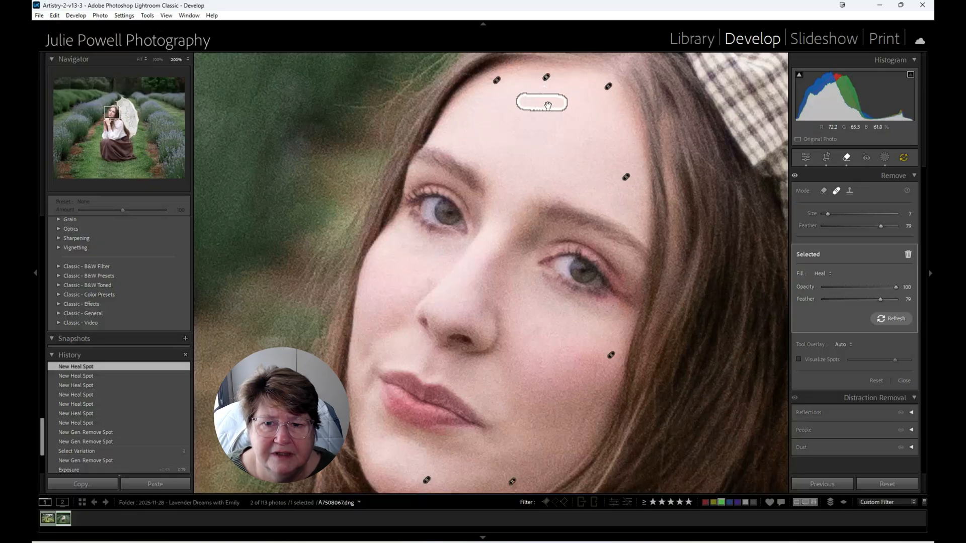
- Heal the marks on both sides of the nose and the small blemishes on the lower cheek
{"action": "left_click", "coordinate": [535, 328]}
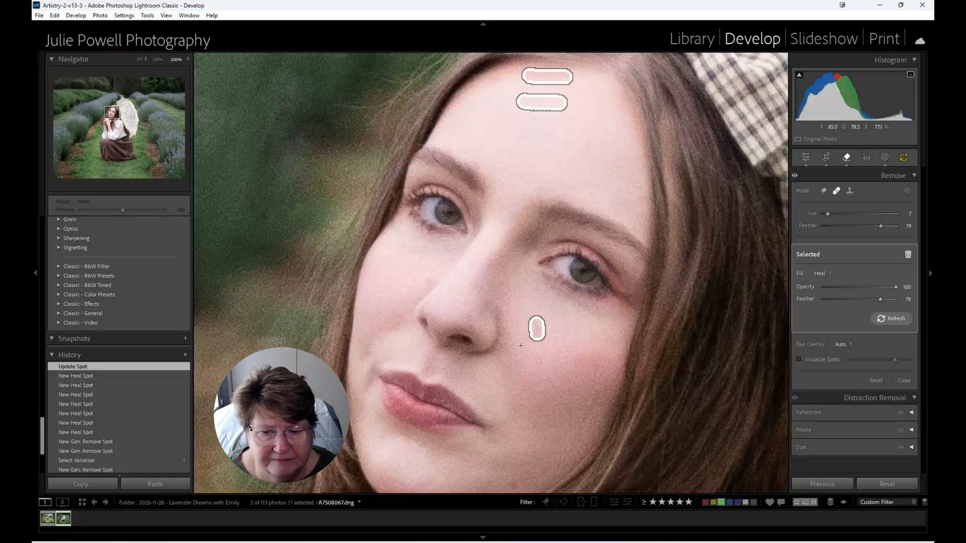
{"action": "left_click", "coordinate": [431, 279]}
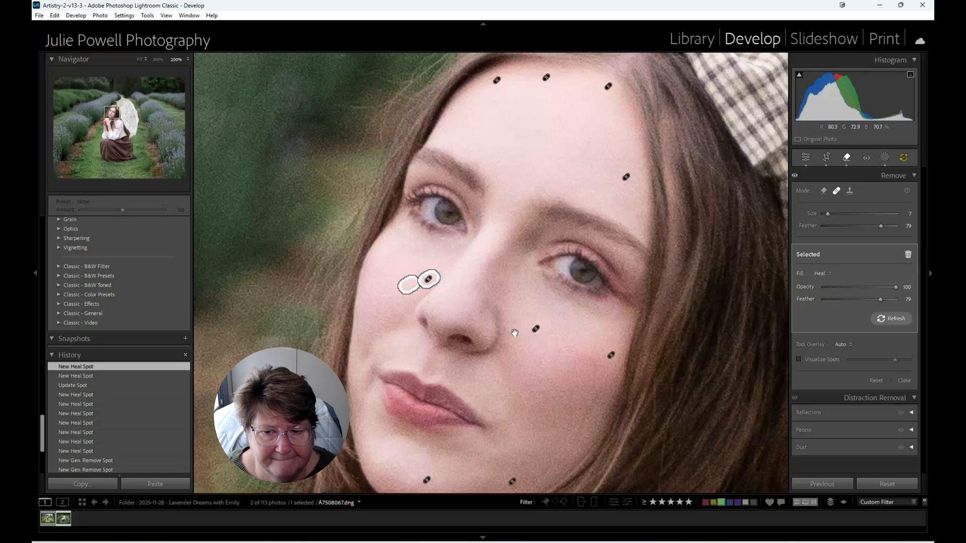
{"action": "left_click_drag", "start_coordinate": [513, 334], "coordinate": [497, 217]}
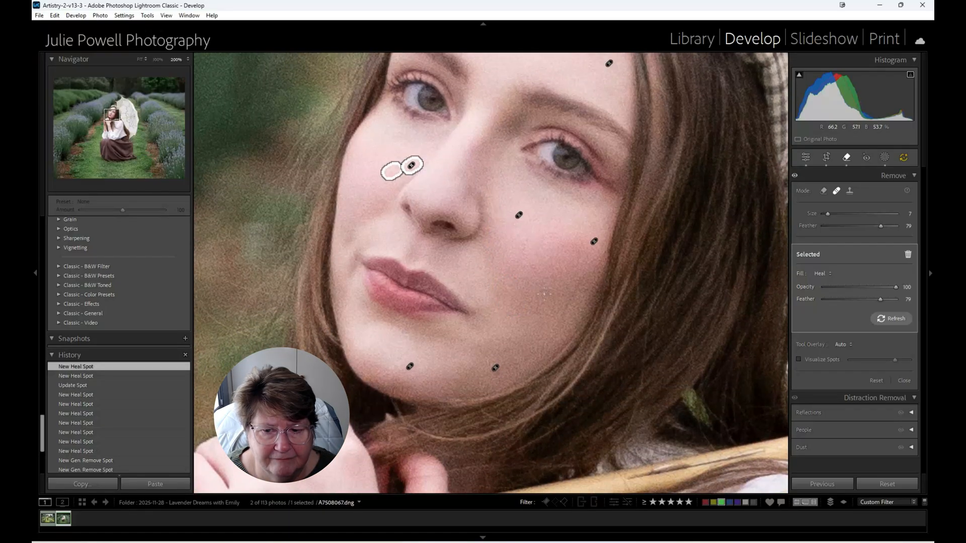
{"action": "left_click", "coordinate": [525, 307]}
{"action": "left_click_drag", "start_coordinate": [573, 286], "coordinate": [552, 316]}
- Rework the jaw heal spot by moving its source up toward the cheek, deleting the spot and healing the area afresh
{"action": "left_click", "coordinate": [496, 368]}
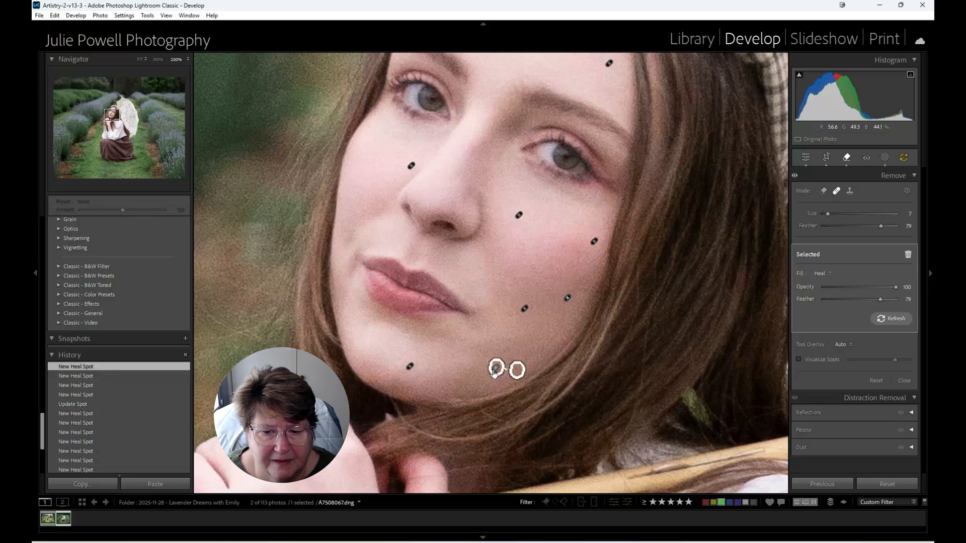
{"action": "left_click_drag", "start_coordinate": [520, 369], "coordinate": [507, 347]}
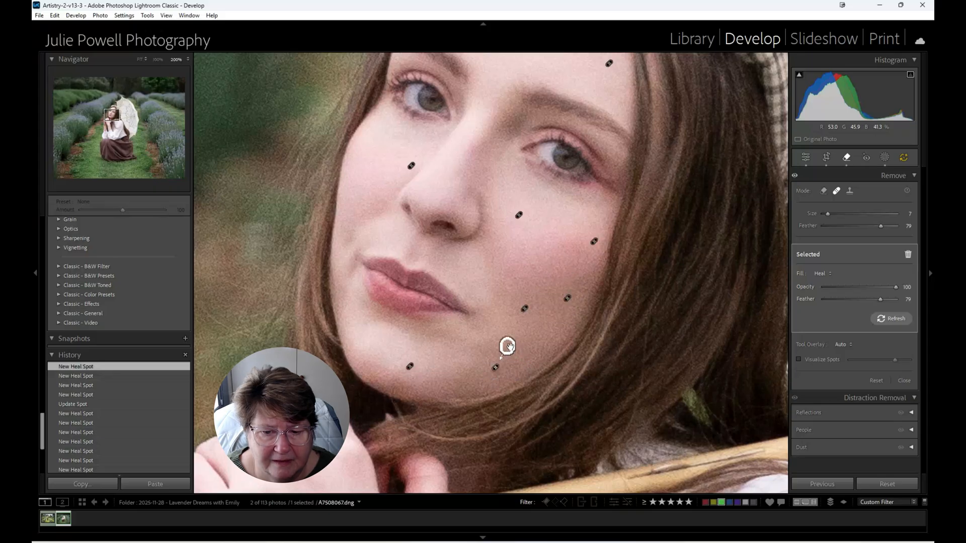
{"action": "left_click", "coordinate": [497, 367], "text": "alt"}
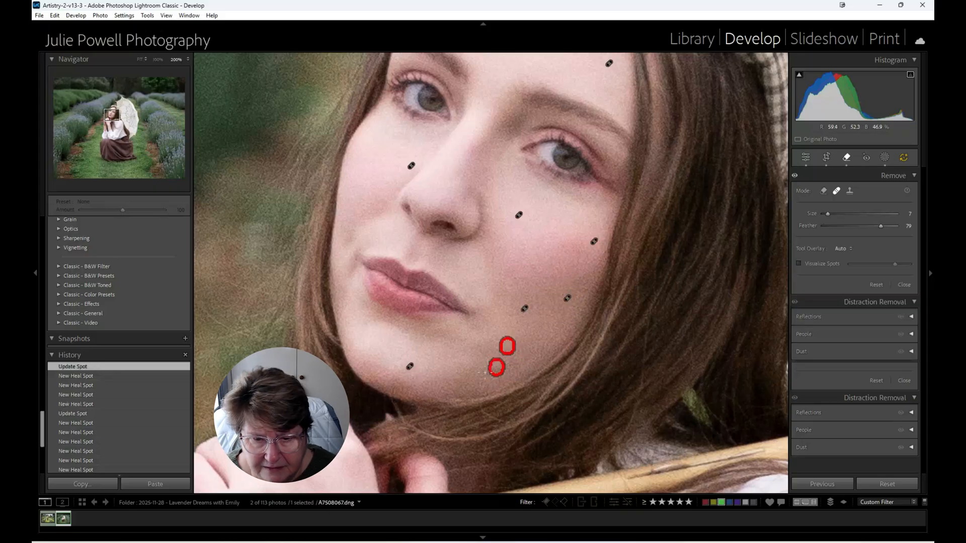
{"action": "left_click_drag", "start_coordinate": [493, 365], "coordinate": [497, 369]}
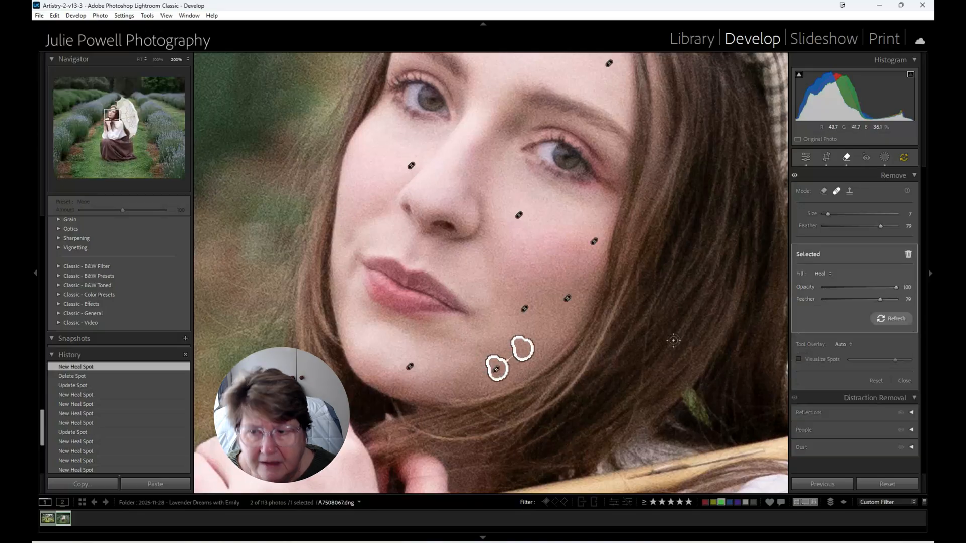
- Apply AI Denoise to the seated portrait with an amount of 41
{"action": "left_click", "coordinate": [806, 157]}
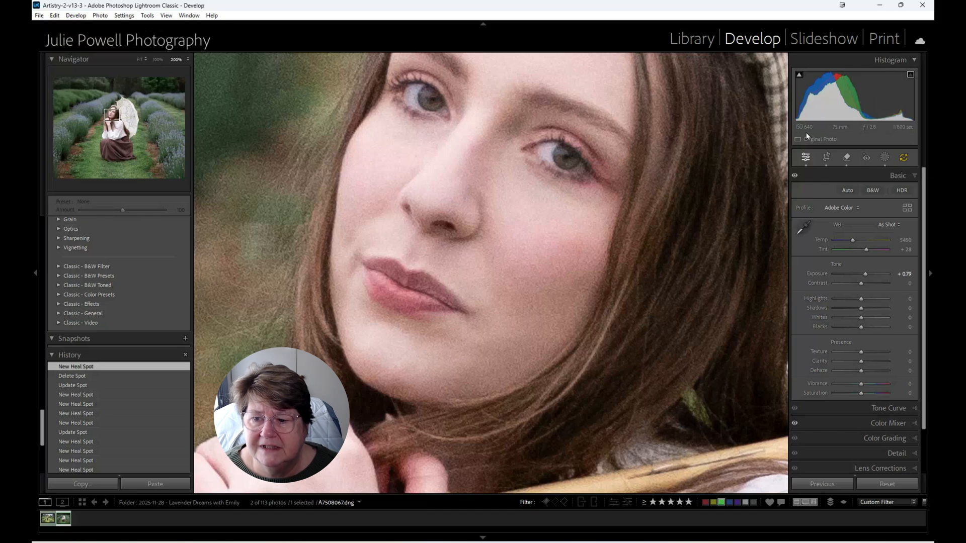
{"action": "scroll", "coordinate": [894, 398], "scroll_direction": "down", "scroll_amount": 1}
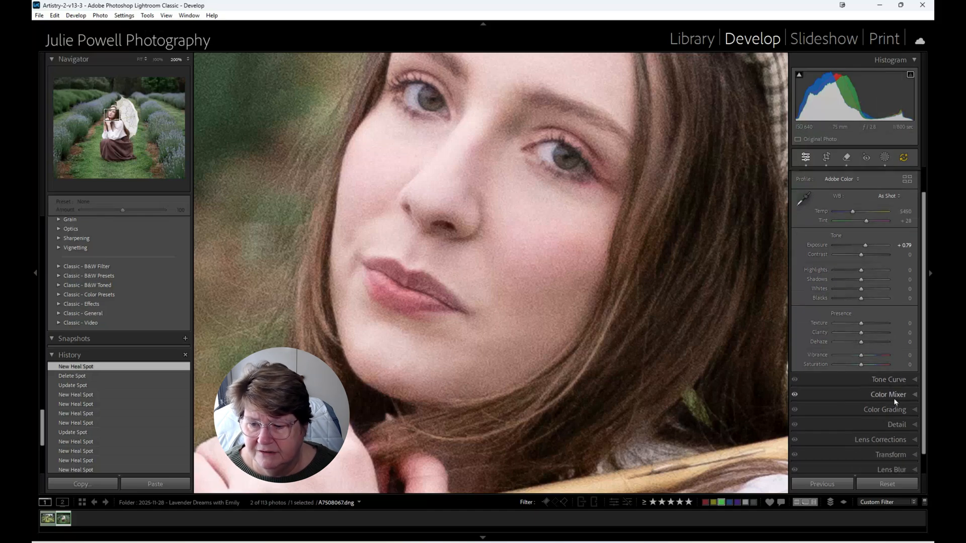
{"action": "left_click", "coordinate": [897, 424]}
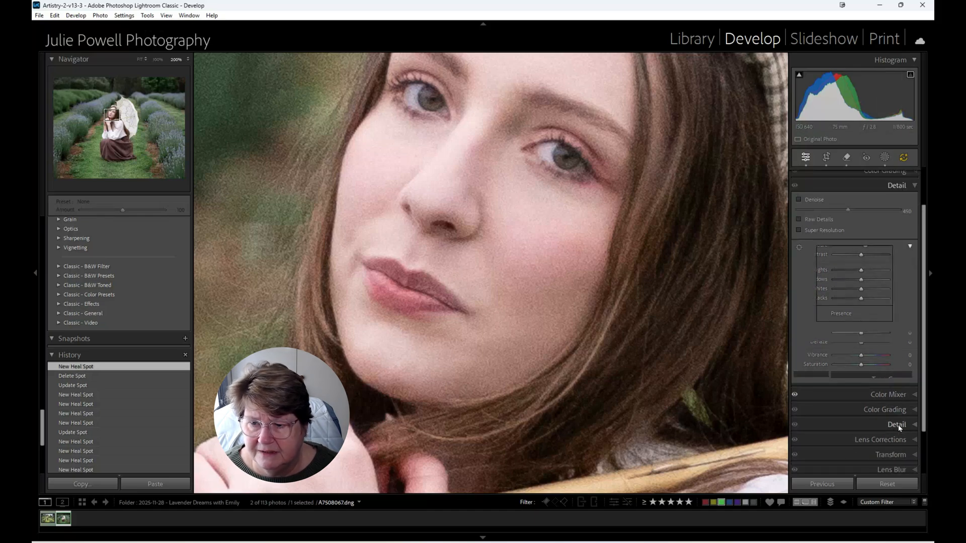
{"action": "left_click", "coordinate": [798, 200]}
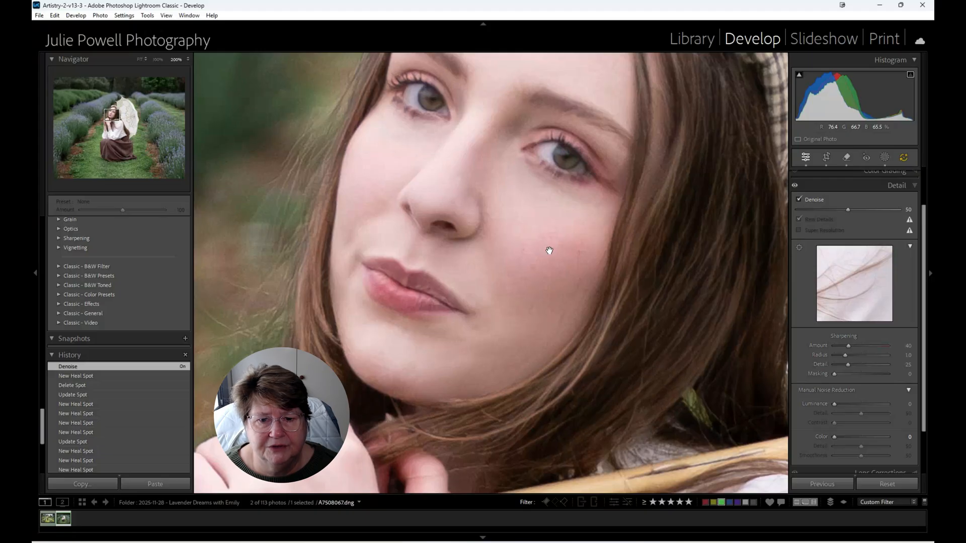
{"action": "left_click_drag", "start_coordinate": [847, 211], "coordinate": [838, 210]}
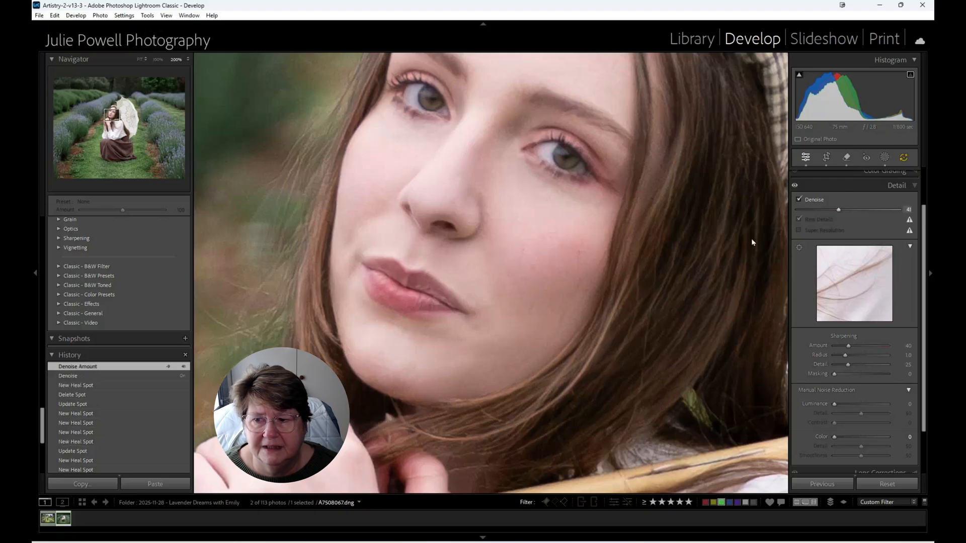
{"action": "left_click", "coordinate": [488, 232]}
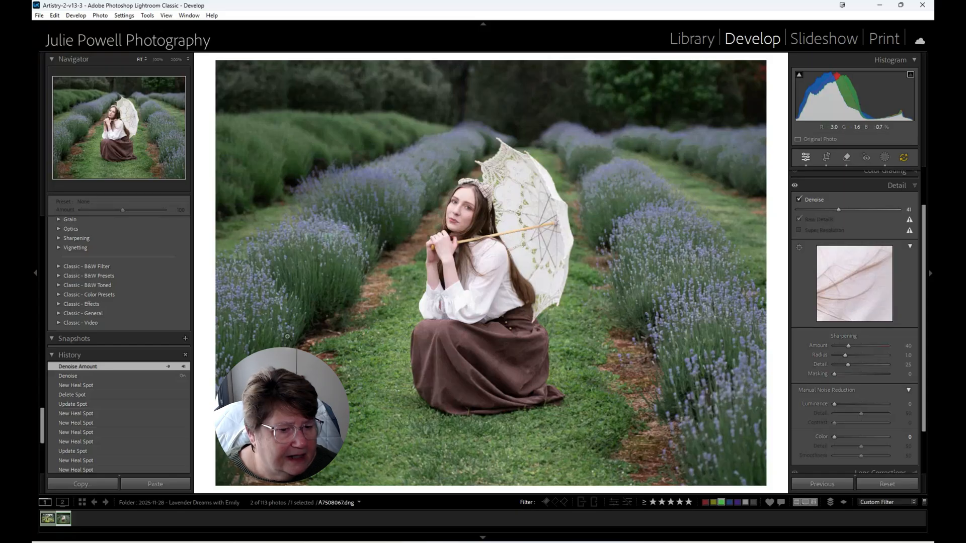
- Apply the Adaptive: Portrait preset Glamour Portrait to the seated portrait
{"action": "scroll", "coordinate": [87, 327], "scroll_direction": "up", "scroll_amount": 15}
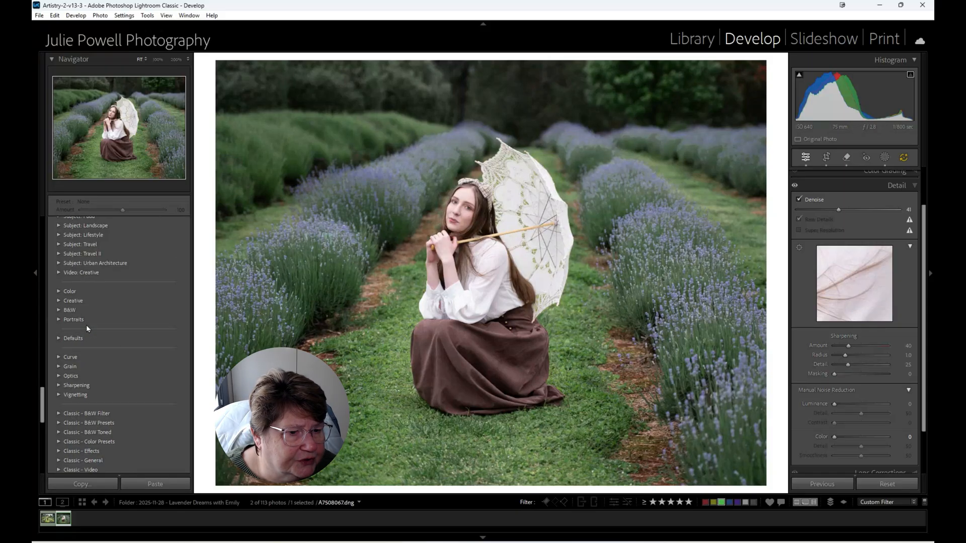
{"action": "scroll", "coordinate": [86, 324], "scroll_direction": "up", "scroll_amount": 3}
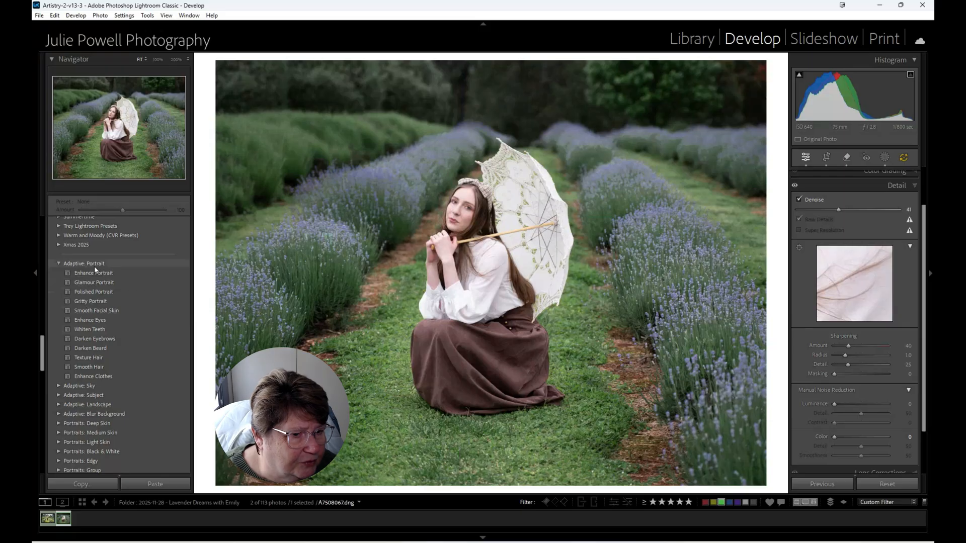
{"action": "left_click", "coordinate": [93, 284]}
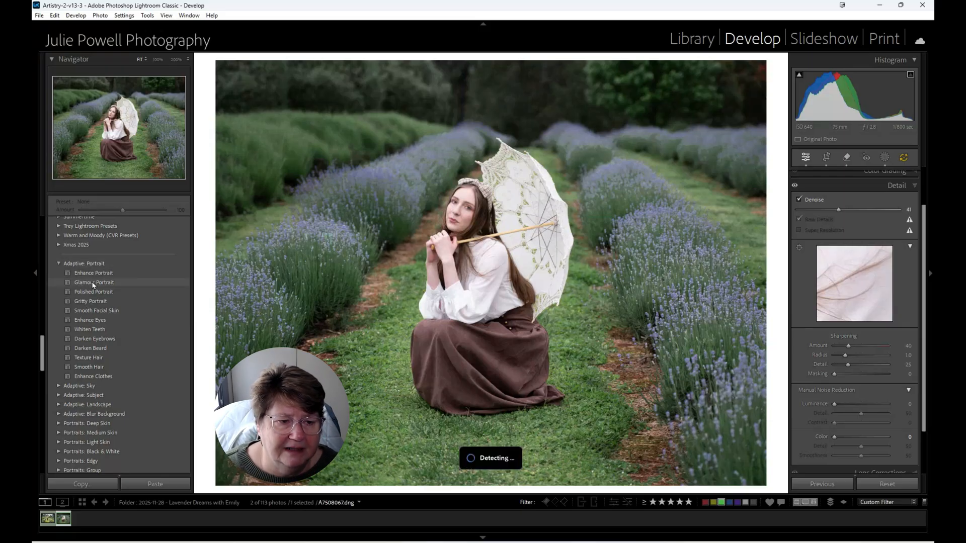
{"action": "left_click", "coordinate": [93, 283]}
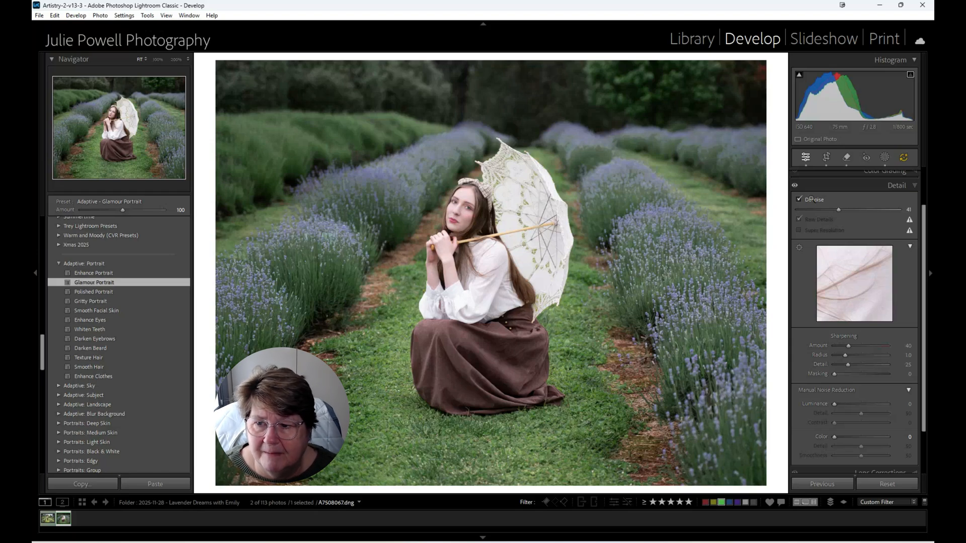
- Delete the Teeth mask from the masks created by the portrait preset
{"action": "left_click", "coordinate": [885, 158]}
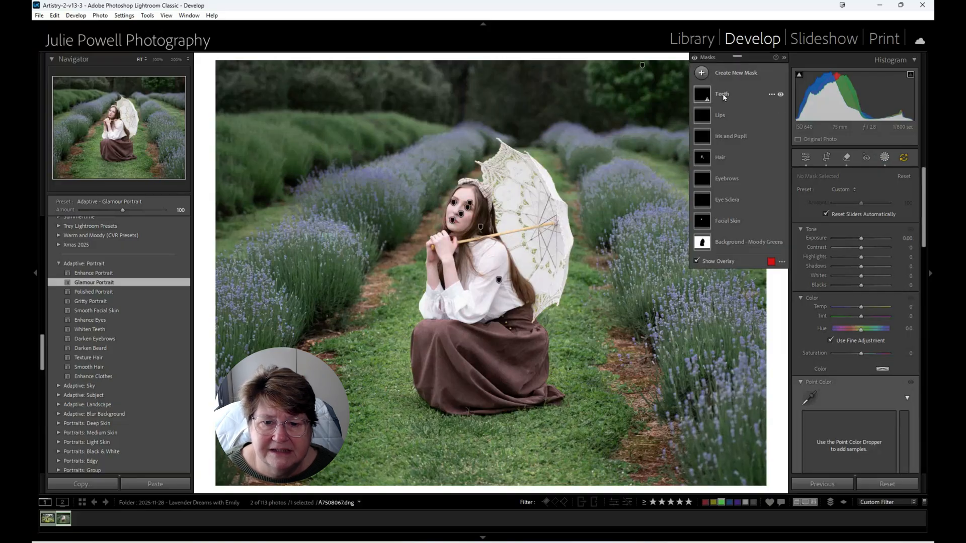
{"action": "left_click", "coordinate": [771, 96]}
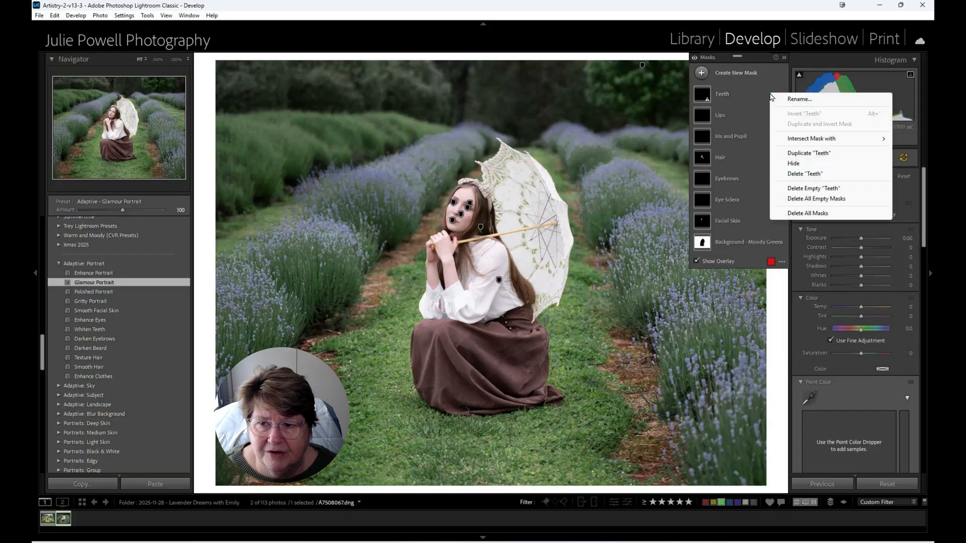
{"action": "left_click", "coordinate": [805, 174]}
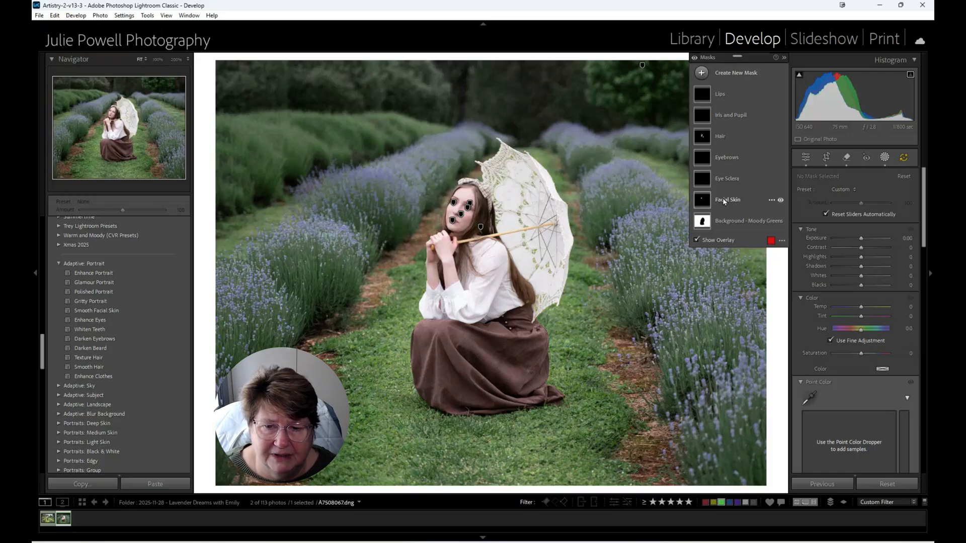
- Set the Highlights of the Eye Sclera mask to 10
{"action": "left_click", "coordinate": [462, 196]}
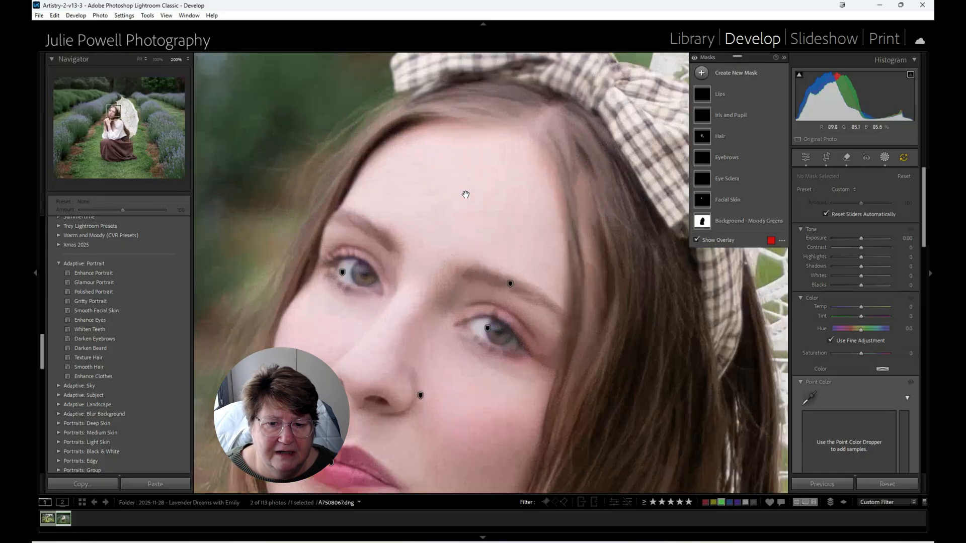
{"action": "left_click_drag", "start_coordinate": [465, 222], "coordinate": [519, 105]}
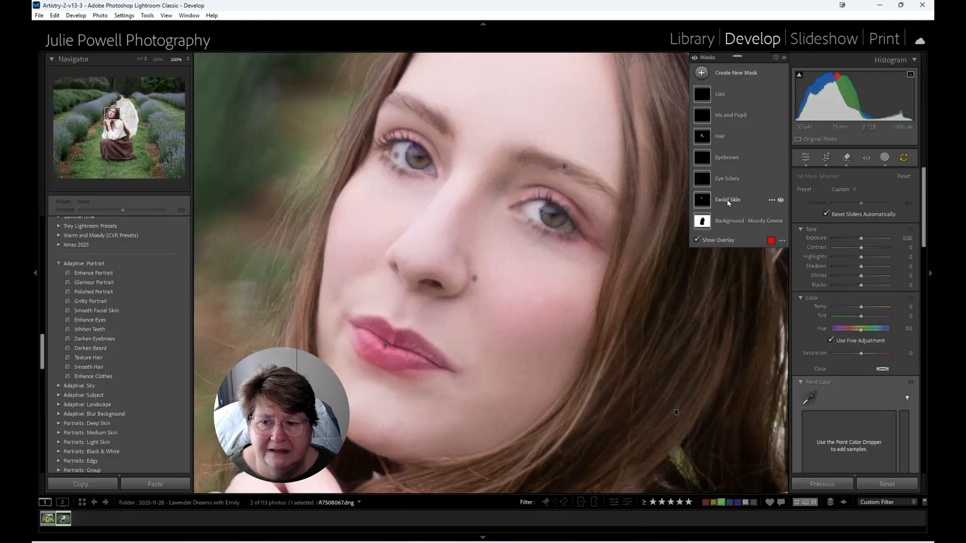
{"action": "left_click", "coordinate": [722, 184]}
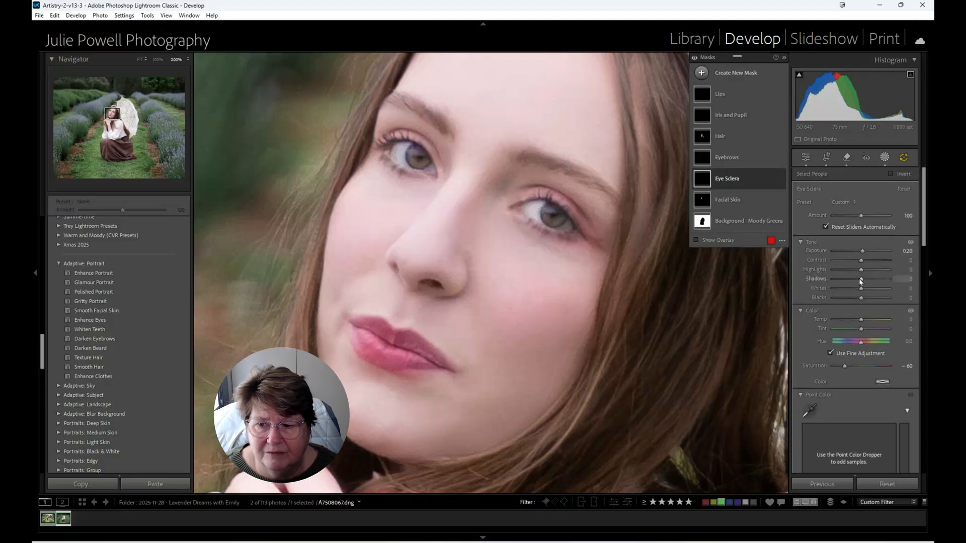
{"action": "left_click_drag", "start_coordinate": [862, 274], "coordinate": [865, 273]}
{"action": "left_click", "coordinate": [865, 274]}
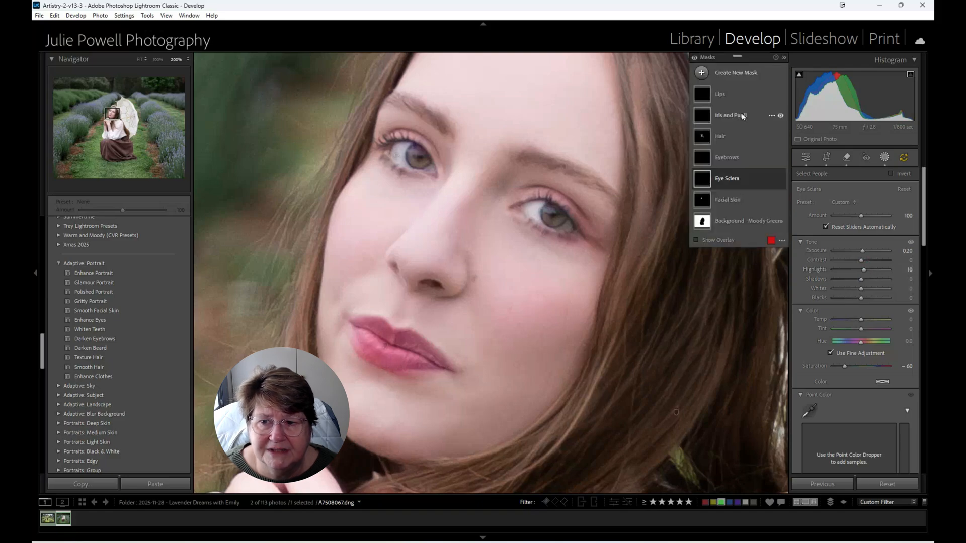
- Set both Texture and Clarity of the Iris and Pupil mask to 20
{"action": "left_click", "coordinate": [706, 119]}
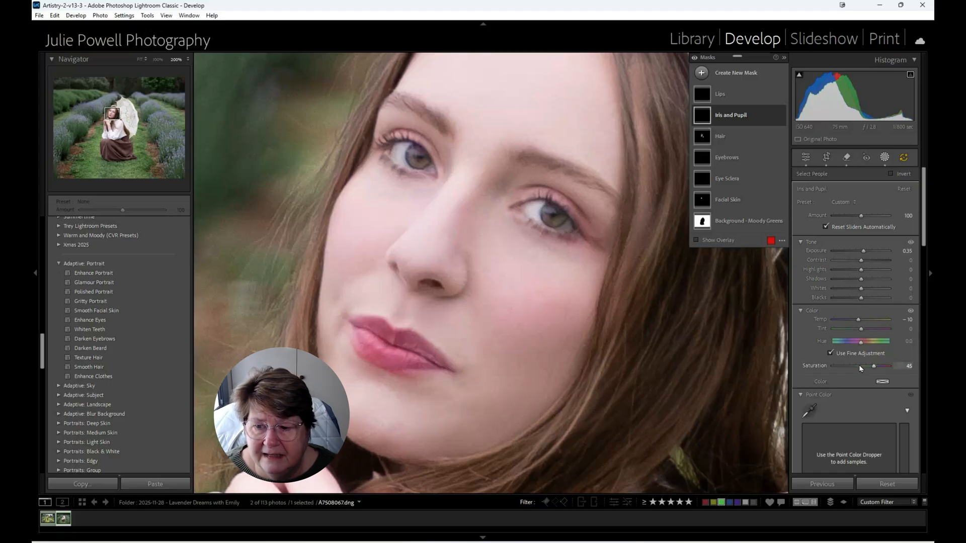
{"action": "scroll", "coordinate": [860, 369], "scroll_direction": "down", "scroll_amount": 5}
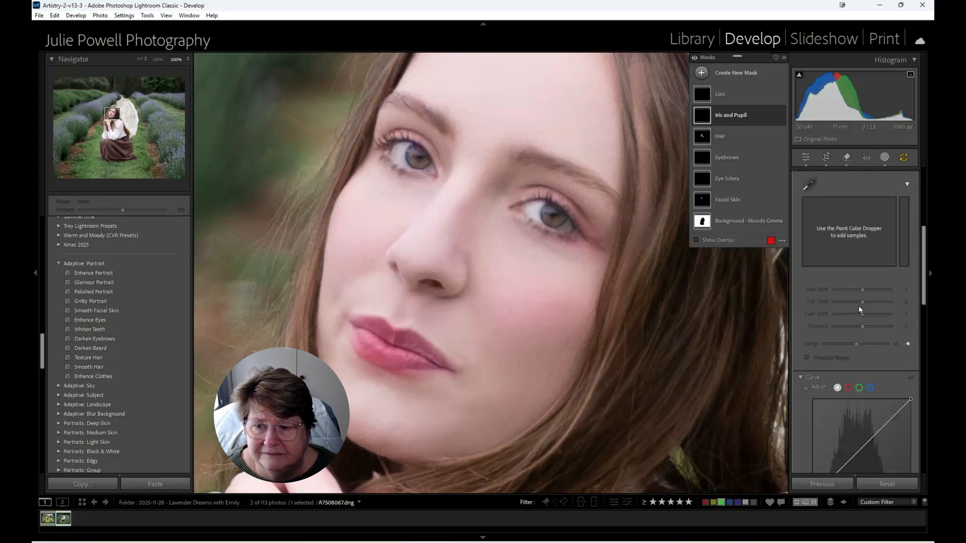
{"action": "scroll", "coordinate": [862, 297], "scroll_direction": "down", "scroll_amount": 6}
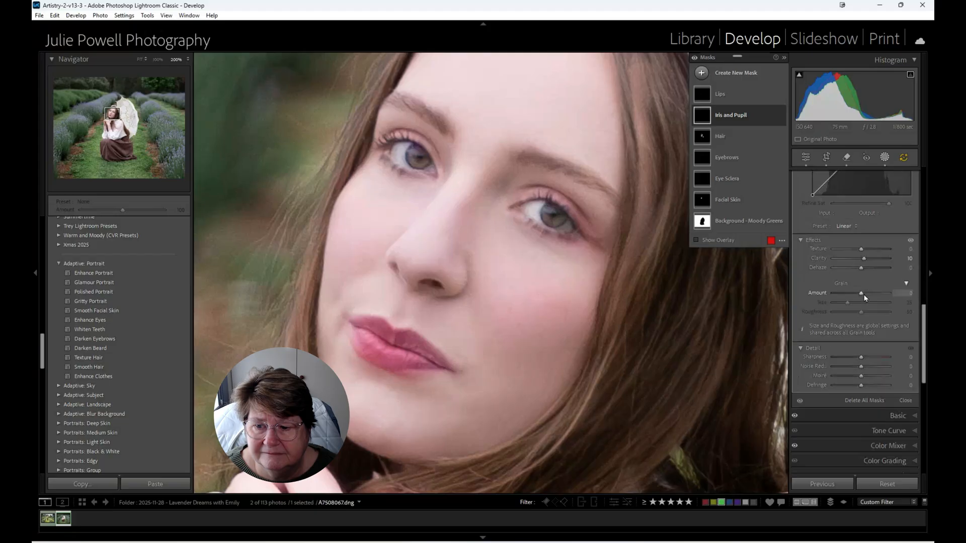
{"action": "left_click_drag", "start_coordinate": [863, 259], "coordinate": [867, 249]}
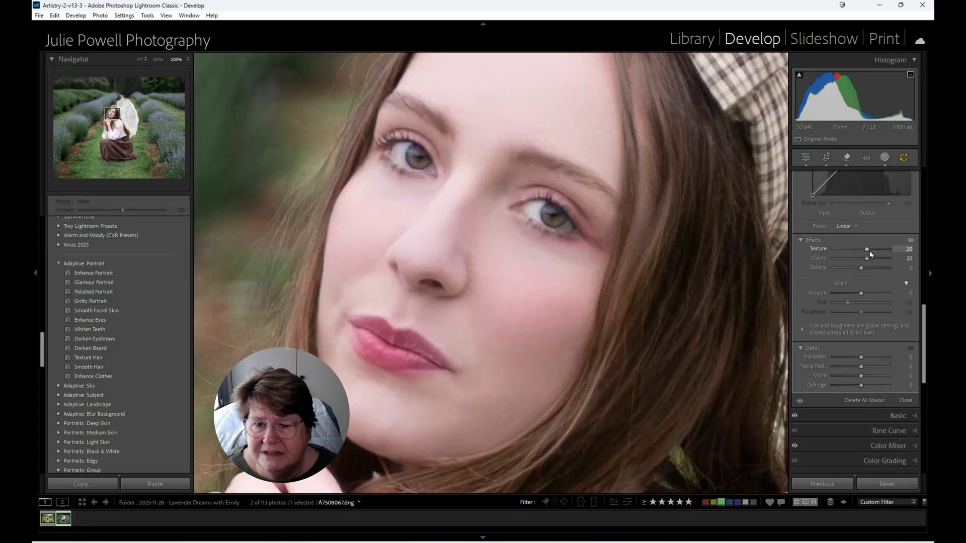
{"action": "left_click_drag", "start_coordinate": [869, 250], "coordinate": [869, 250]}
{"action": "scroll", "coordinate": [881, 233], "scroll_direction": "up", "scroll_amount": 5}
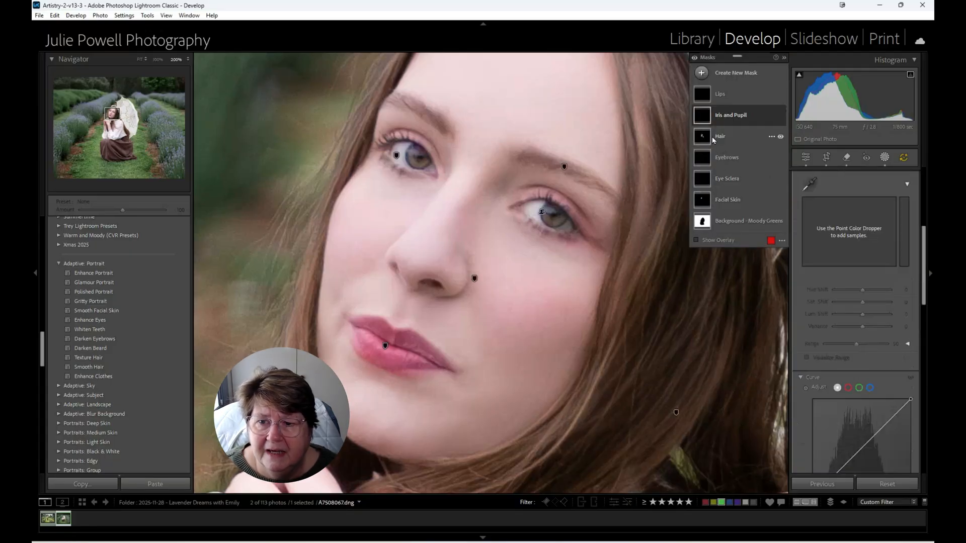
- Show the overlay for the Lips mask and subtract its spill around the lip edges with a brush
{"action": "left_click", "coordinate": [711, 98]}
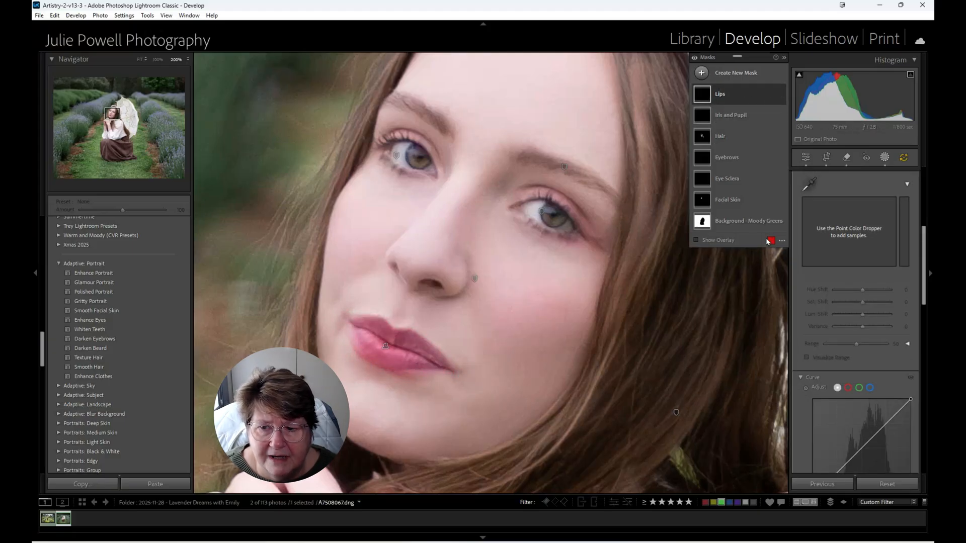
{"action": "left_click", "coordinate": [696, 239]}
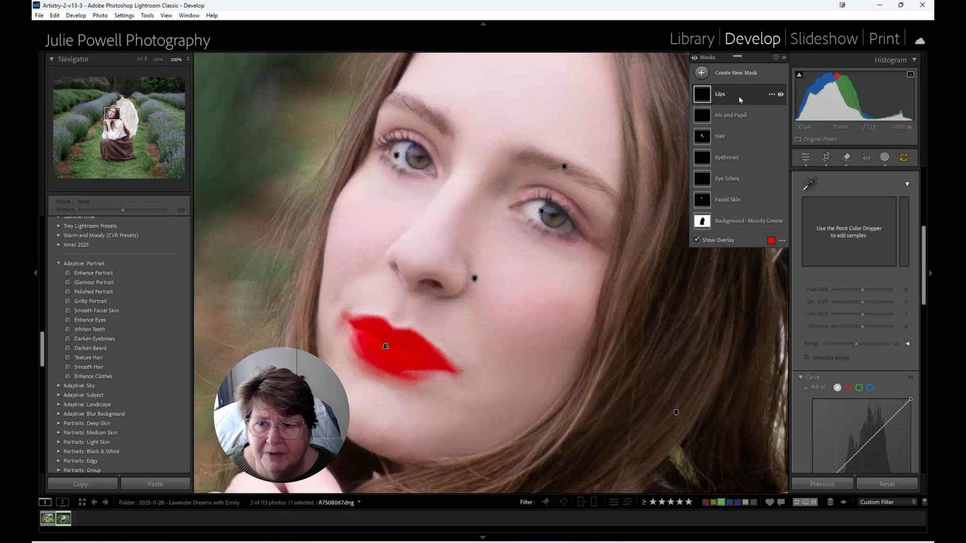
{"action": "left_click", "coordinate": [765, 99]}
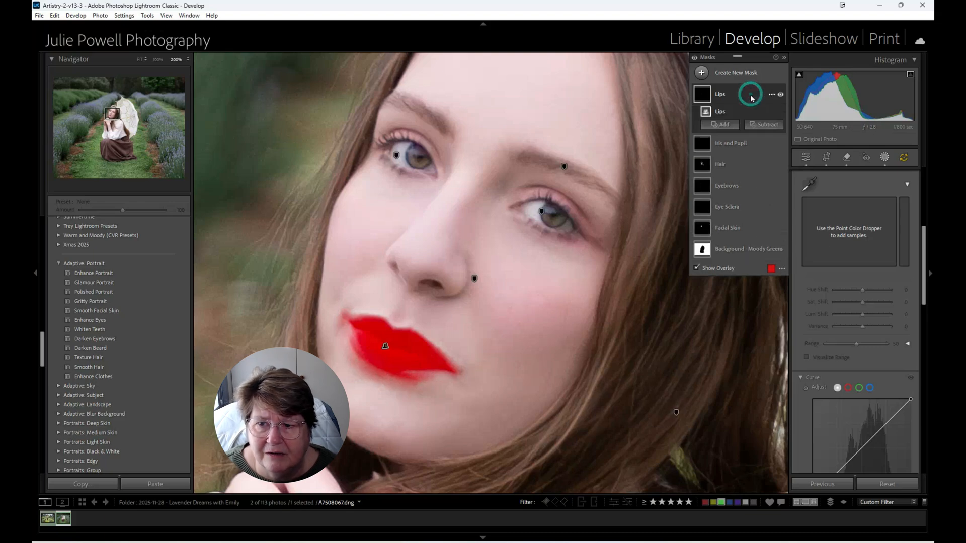
{"action": "left_click", "coordinate": [762, 126]}
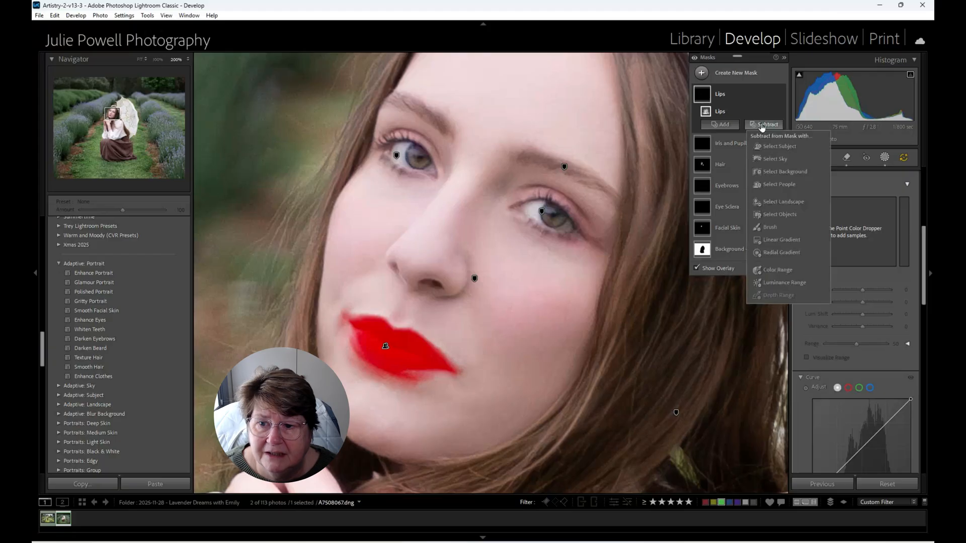
{"action": "left_click", "coordinate": [774, 228]}
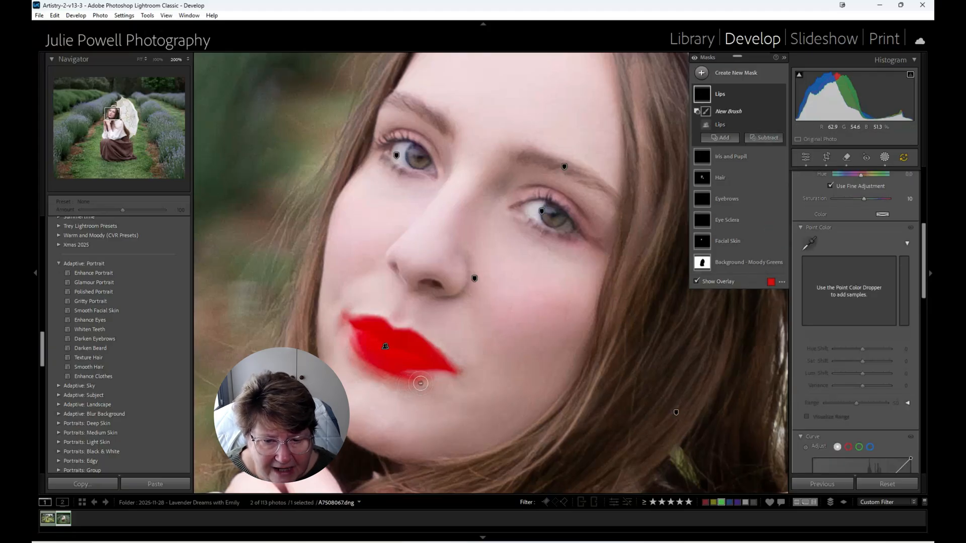
{"action": "mouse_move", "coordinate": [421, 383]}
{"action": "left_mouse_down"}
{"action": "mouse_move", "coordinate": [403, 379]}
{"action": "mouse_move", "coordinate": [433, 376]}
{"action": "mouse_move", "coordinate": [379, 369]}
{"action": "mouse_move", "coordinate": [352, 344]}
{"action": "mouse_move", "coordinate": [380, 383]}
{"action": "mouse_move", "coordinate": [403, 394]}
{"action": "mouse_move", "coordinate": [341, 322]}
{"action": "mouse_move", "coordinate": [361, 364]}
{"action": "mouse_move", "coordinate": [428, 390]}
{"action": "left_mouse_up"}
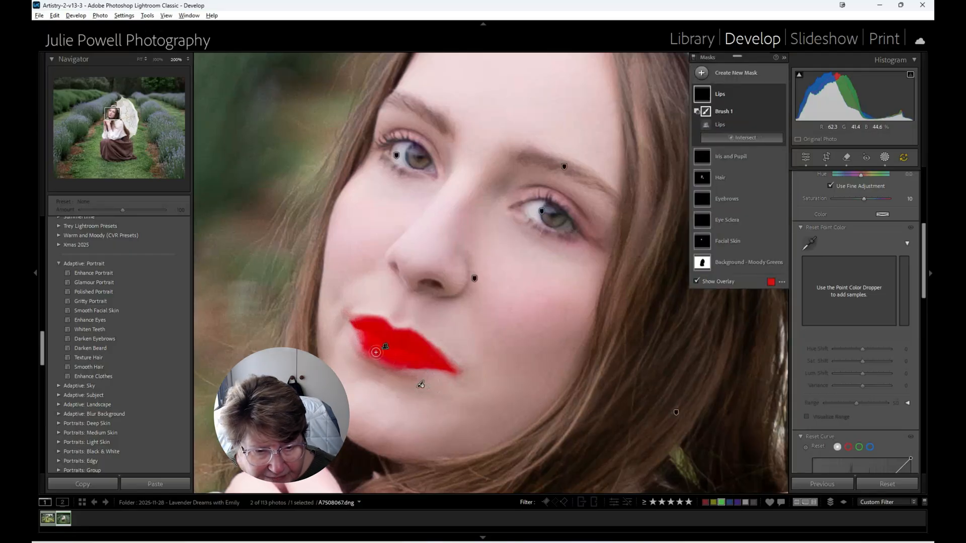
{"action": "mouse_move", "coordinate": [376, 352]}
{"action": "left_mouse_down"}
{"action": "mouse_move", "coordinate": [352, 323]}
{"action": "mouse_move", "coordinate": [371, 356]}
{"action": "mouse_move", "coordinate": [442, 368]}
{"action": "mouse_move", "coordinate": [360, 343]}
{"action": "left_mouse_up"}
- Set the Tint of the Lips mask to 31 and its Saturation to 12
{"action": "mouse_move", "coordinate": [864, 425]}
{"action": "left_mouse_down"}
{"action": "mouse_move", "coordinate": [877, 426]}
{"action": "mouse_move", "coordinate": [850, 428]}
{"action": "mouse_move", "coordinate": [876, 428]}
{"action": "left_mouse_up"}
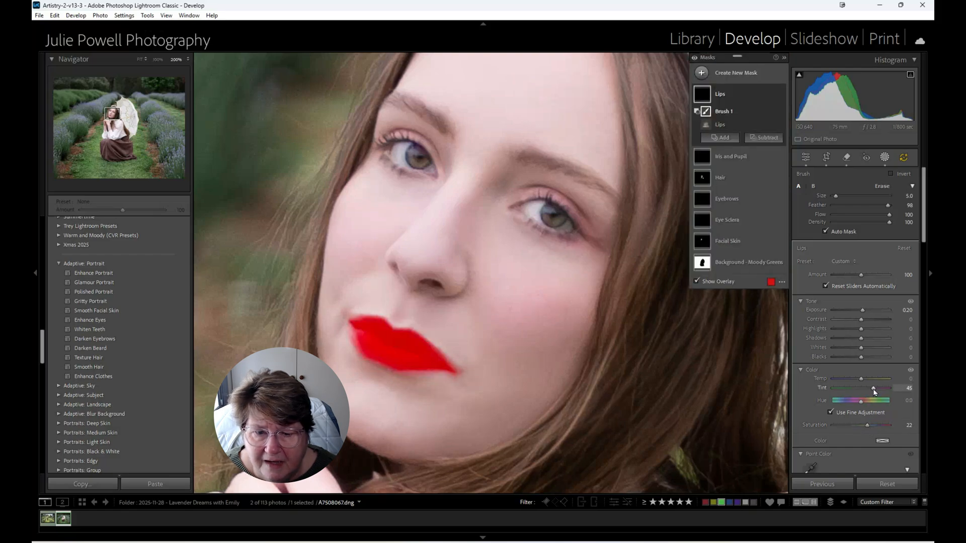
{"action": "mouse_move", "coordinate": [874, 392]}
{"action": "left_mouse_down"}
{"action": "mouse_move", "coordinate": [864, 392]}
{"action": "mouse_move", "coordinate": [882, 392]}
{"action": "mouse_move", "coordinate": [864, 392]}
{"action": "left_mouse_up"}
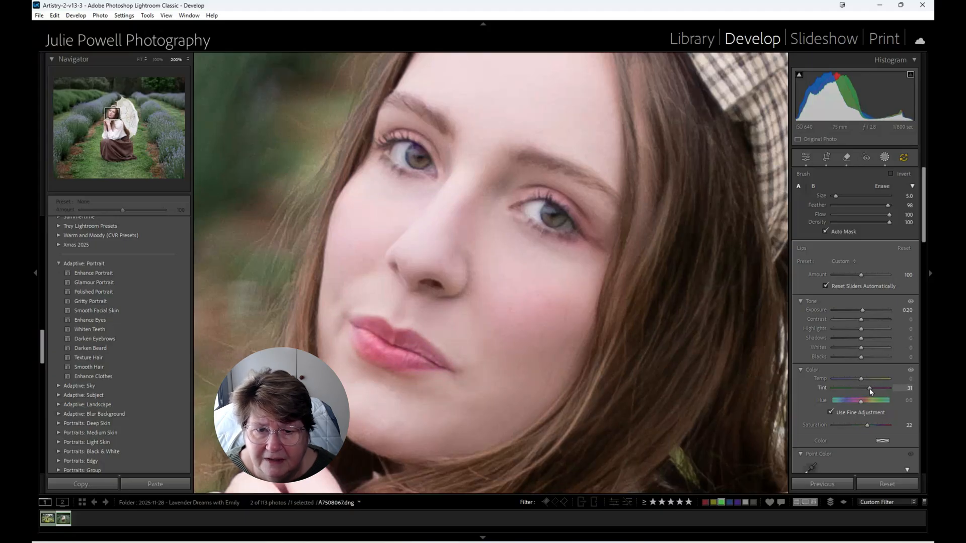
{"action": "left_click_drag", "start_coordinate": [870, 392], "coordinate": [871, 392]}
{"action": "left_click_drag", "start_coordinate": [865, 426], "coordinate": [862, 423]}
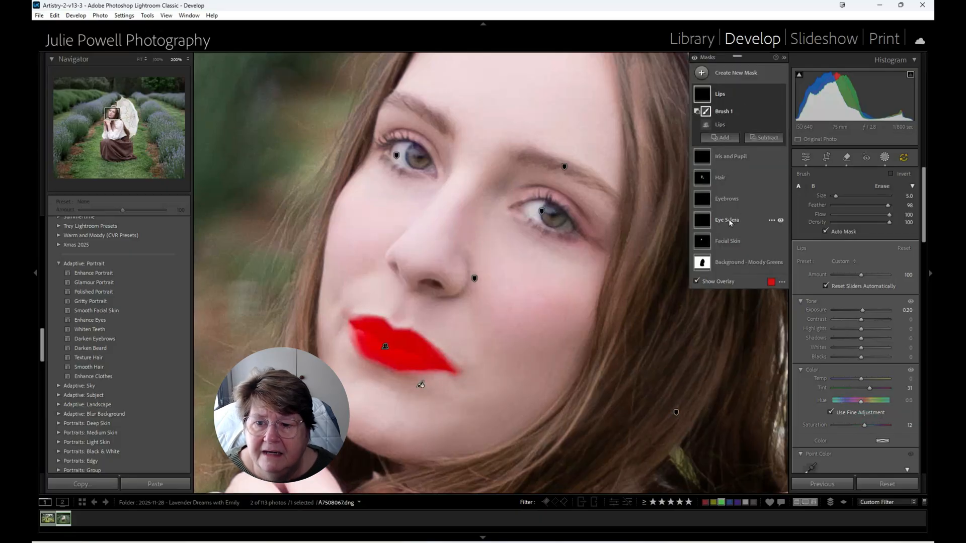
- Subtract the eyes, eyebrows and nostril areas from the Facial Skin mask with a brush
{"action": "left_click", "coordinate": [729, 242]}
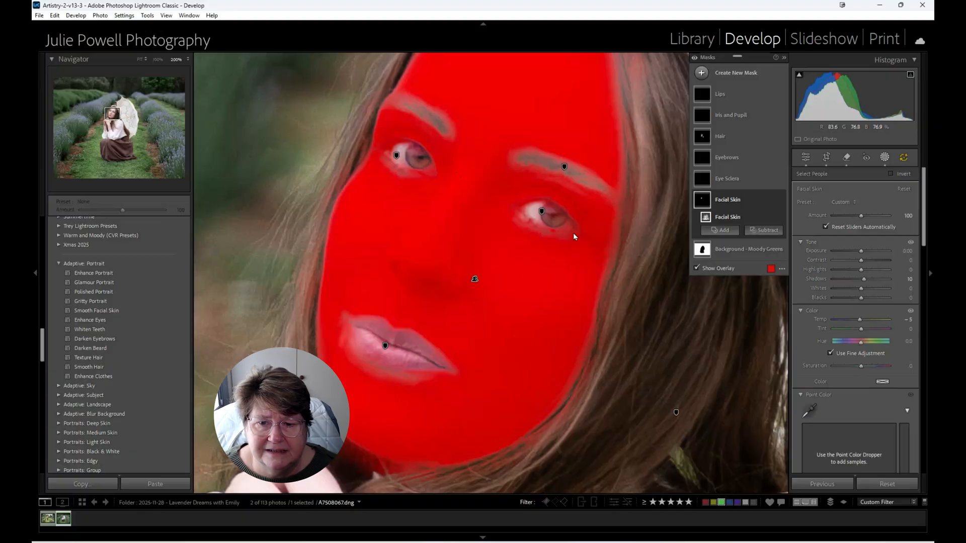
{"action": "left_click", "coordinate": [763, 230]}
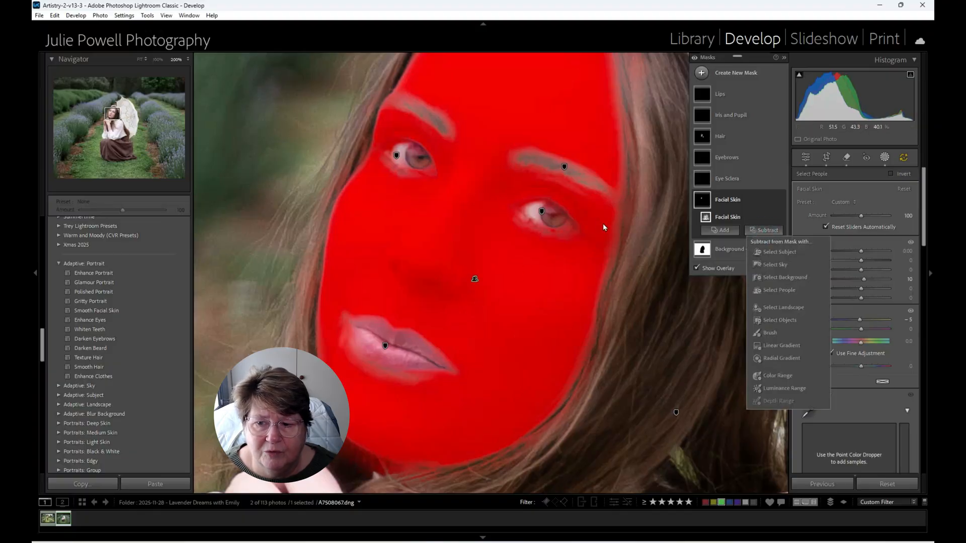
{"action": "left_click", "coordinate": [770, 333]}
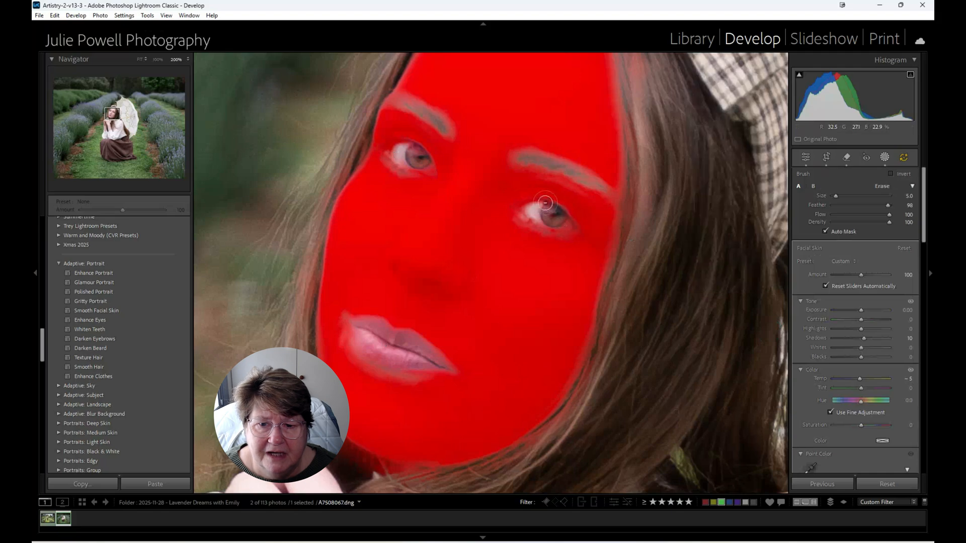
{"action": "mouse_move", "coordinate": [546, 202]}
{"action": "left_mouse_down"}
{"action": "mouse_move", "coordinate": [550, 202]}
{"action": "mouse_move", "coordinate": [578, 234]}
{"action": "mouse_move", "coordinate": [516, 204]}
{"action": "mouse_move", "coordinate": [529, 219]}
{"action": "mouse_move", "coordinate": [584, 239]}
{"action": "mouse_move", "coordinate": [573, 213]}
{"action": "mouse_move", "coordinate": [536, 194]}
{"action": "left_mouse_up"}
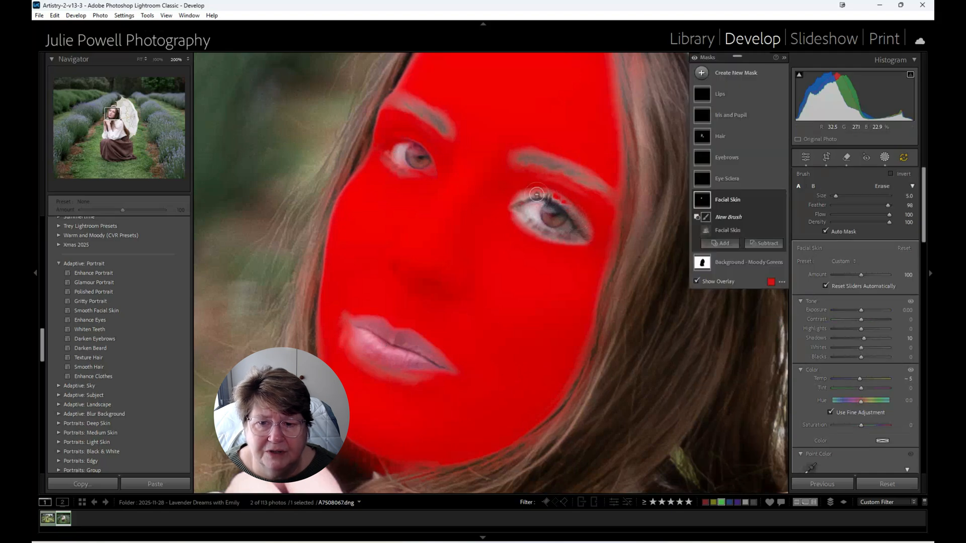
{"action": "left_click_drag", "start_coordinate": [524, 157], "coordinate": [603, 187]}
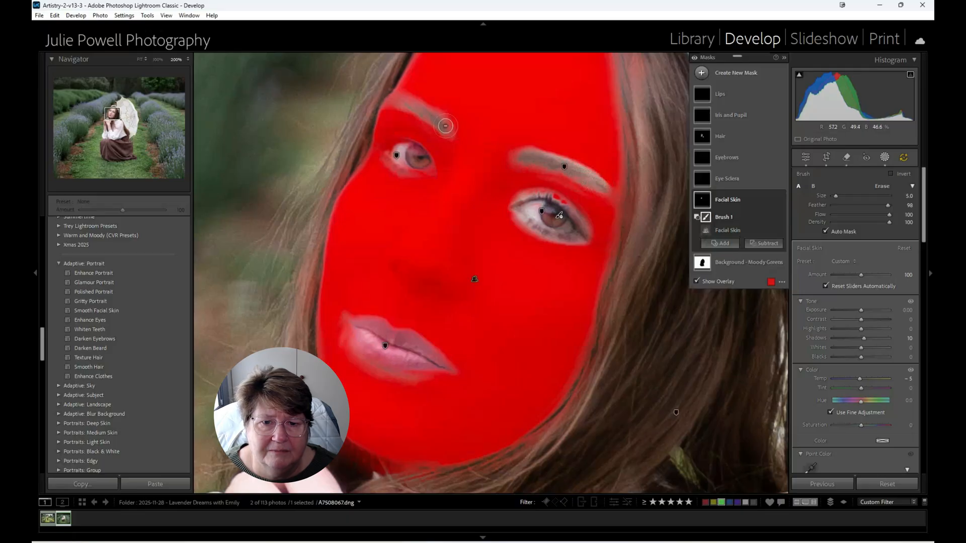
{"action": "left_click_drag", "start_coordinate": [445, 126], "coordinate": [385, 101]}
{"action": "mouse_move", "coordinate": [403, 143]}
{"action": "left_mouse_down"}
{"action": "mouse_move", "coordinate": [383, 142]}
{"action": "mouse_move", "coordinate": [433, 162]}
{"action": "mouse_move", "coordinate": [415, 174]}
{"action": "mouse_move", "coordinate": [386, 146]}
{"action": "mouse_move", "coordinate": [421, 170]}
{"action": "mouse_move", "coordinate": [415, 164]}
{"action": "left_mouse_up"}
{"action": "mouse_move", "coordinate": [401, 266]}
{"action": "left_mouse_down"}
{"action": "mouse_move", "coordinate": [460, 296]}
{"action": "mouse_move", "coordinate": [471, 284]}
{"action": "left_mouse_up"}
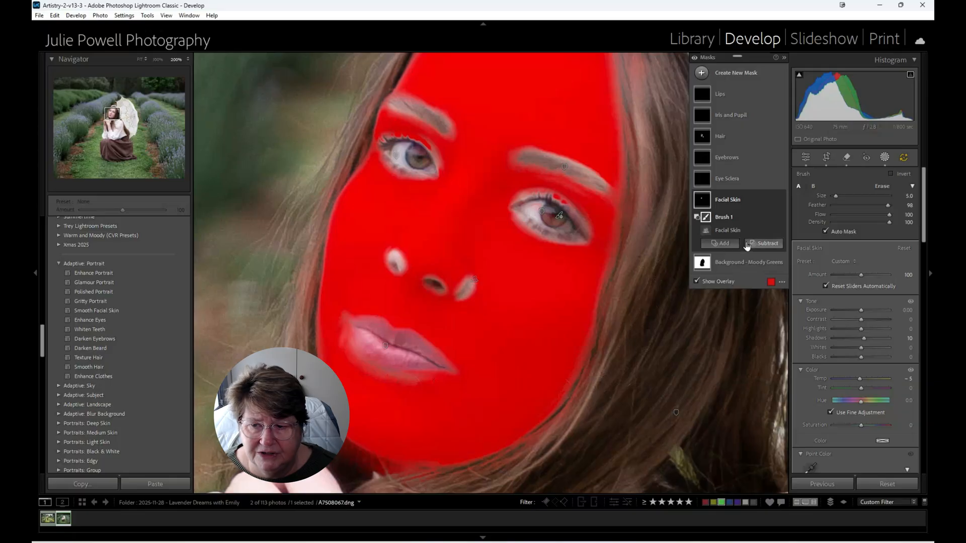
- Set the Texture of the Facial Skin mask to -24 and its Clarity to -19
{"action": "scroll", "coordinate": [860, 382], "scroll_direction": "down", "scroll_amount": 8}
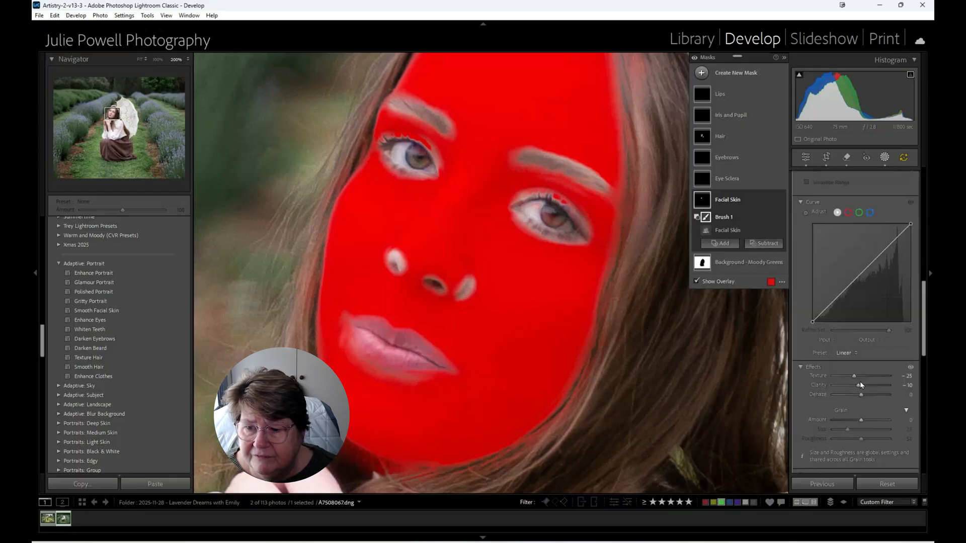
{"action": "scroll", "coordinate": [860, 381], "scroll_direction": "down", "scroll_amount": 8}
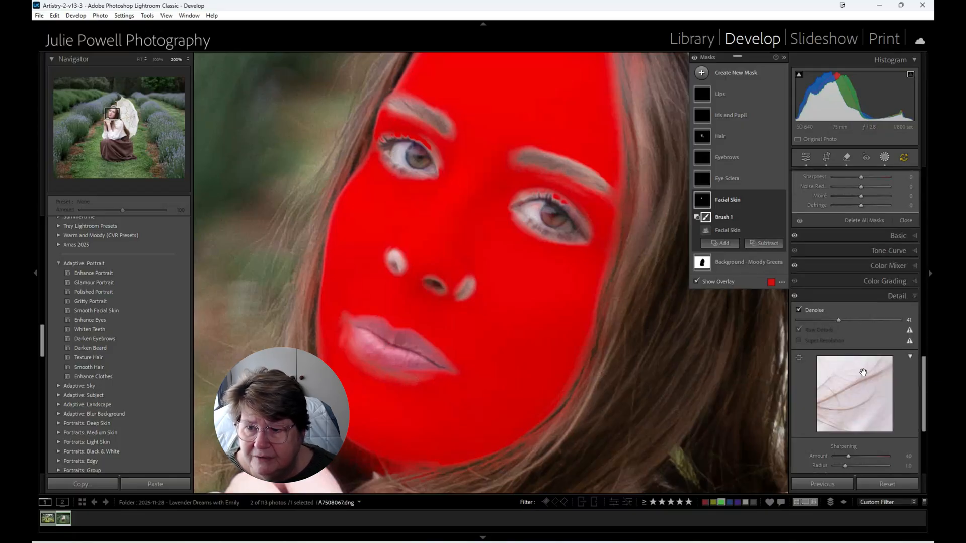
{"action": "scroll", "coordinate": [866, 367], "scroll_direction": "up", "scroll_amount": 3}
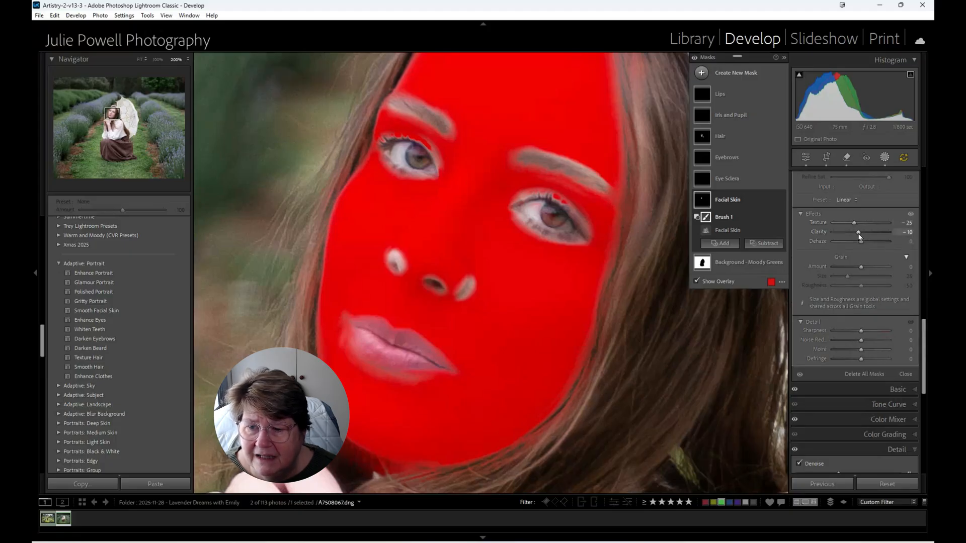
{"action": "mouse_move", "coordinate": [860, 237]}
{"action": "left_mouse_down"}
{"action": "mouse_move", "coordinate": [817, 231]}
{"action": "mouse_move", "coordinate": [865, 234]}
{"action": "mouse_move", "coordinate": [858, 227]}
{"action": "left_mouse_up"}
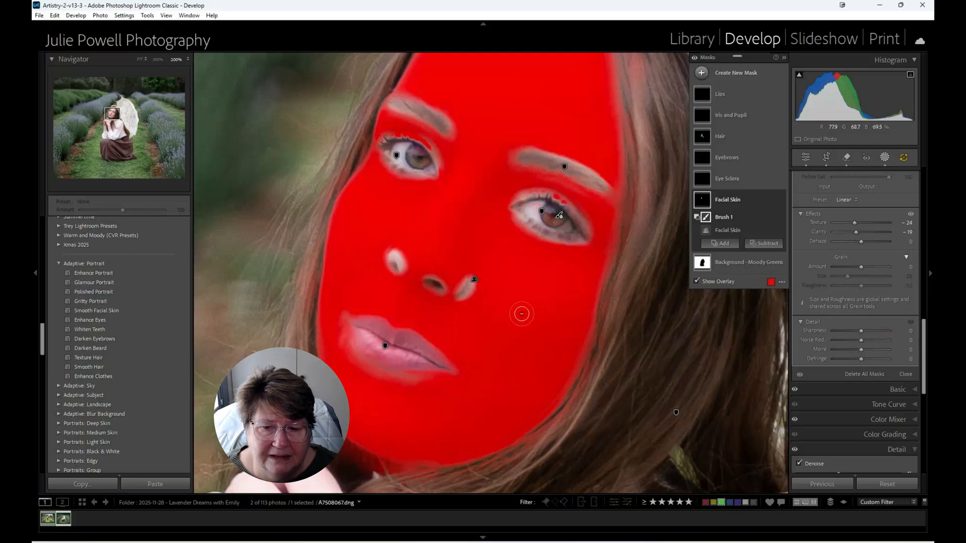
- Check the skin on the hands and forearms, hide the mask overlay and return to the global edit settings
{"action": "left_click_drag", "start_coordinate": [513, 390], "coordinate": [544, 173]}
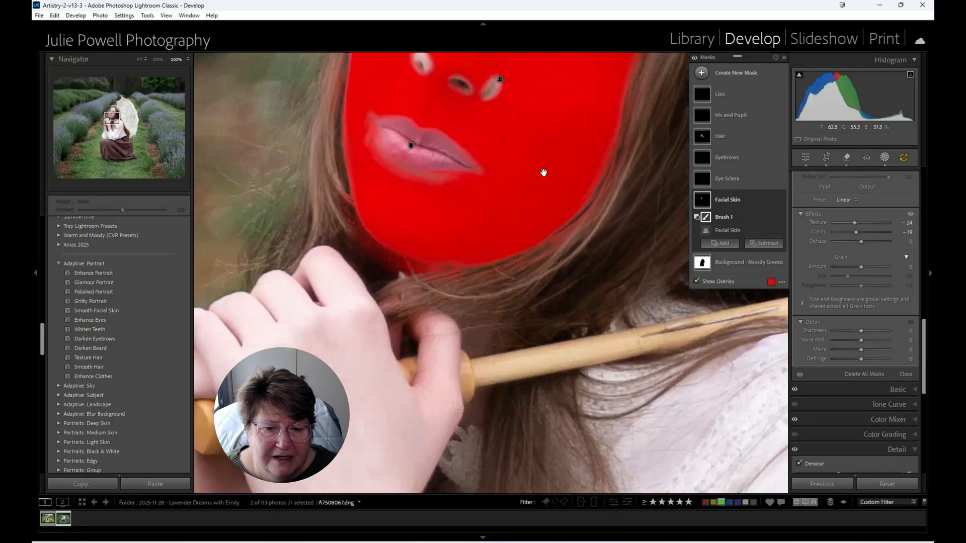
{"action": "left_click_drag", "start_coordinate": [438, 390], "coordinate": [513, 250]}
{"action": "left_click_drag", "start_coordinate": [501, 369], "coordinate": [502, 209]}
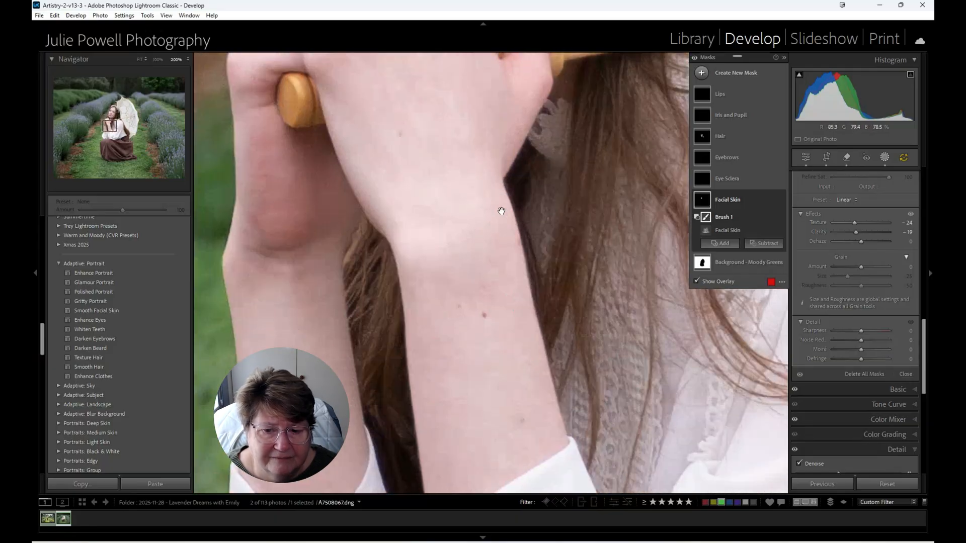
{"action": "left_click_drag", "start_coordinate": [519, 327], "coordinate": [538, 210]}
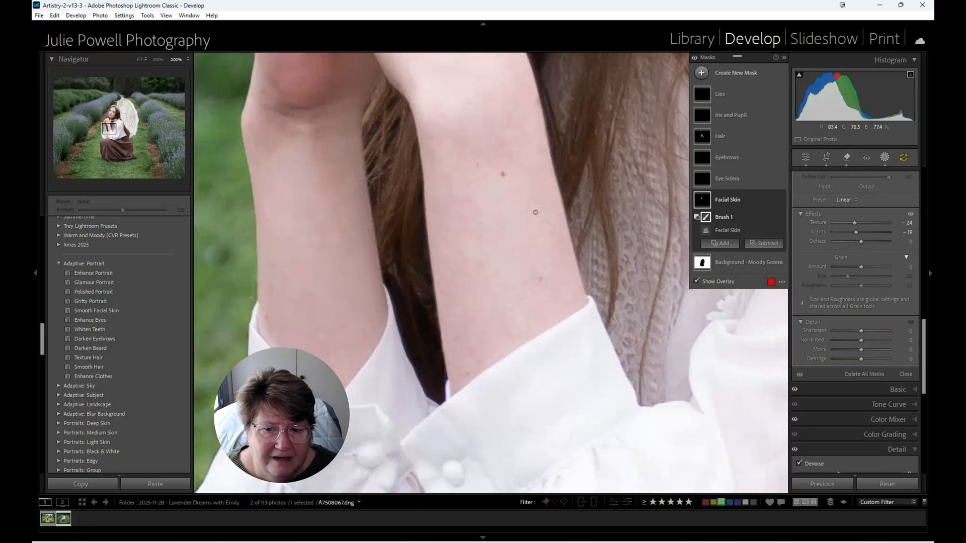
{"action": "left_click", "coordinate": [521, 214]}
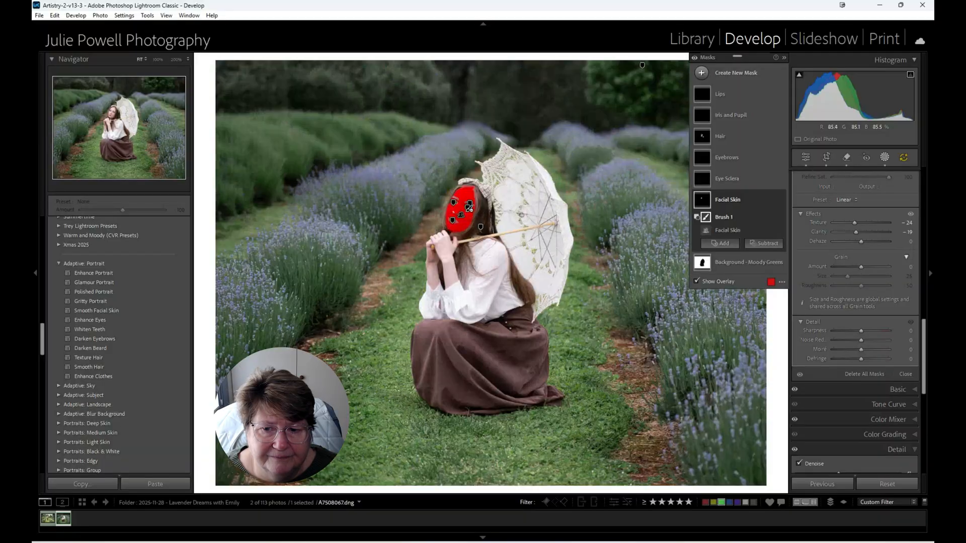
{"action": "left_click", "coordinate": [711, 284]}
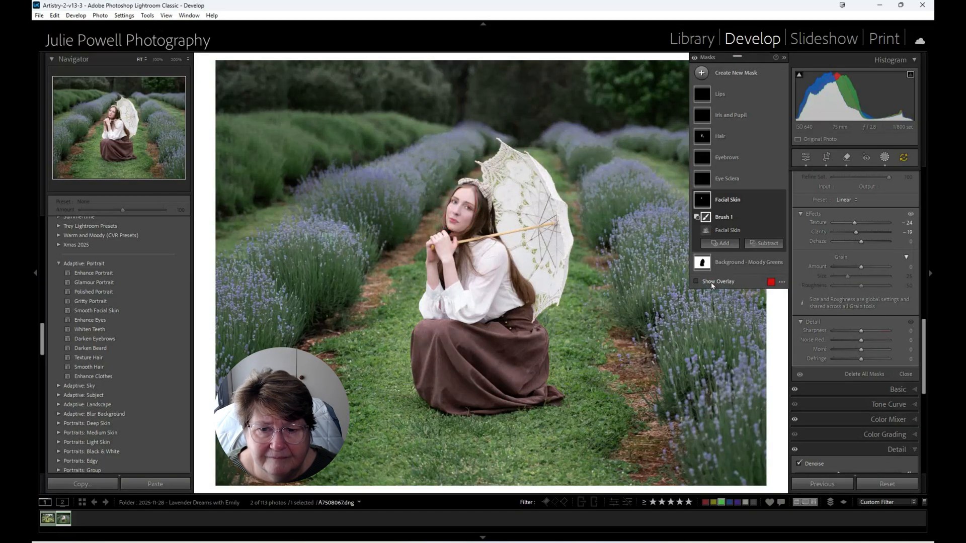
{"action": "left_click", "coordinate": [805, 158]}
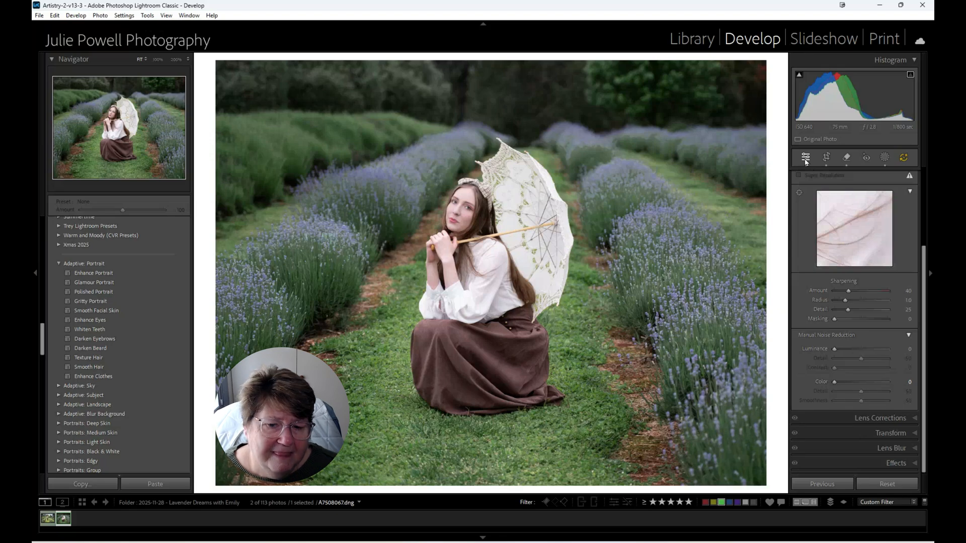
- Apply the Lavender Dreams II preset from the JPP - Cottage Core Portraits group to the seated portrait
{"action": "scroll", "coordinate": [901, 245], "scroll_direction": "up", "scroll_amount": 2}
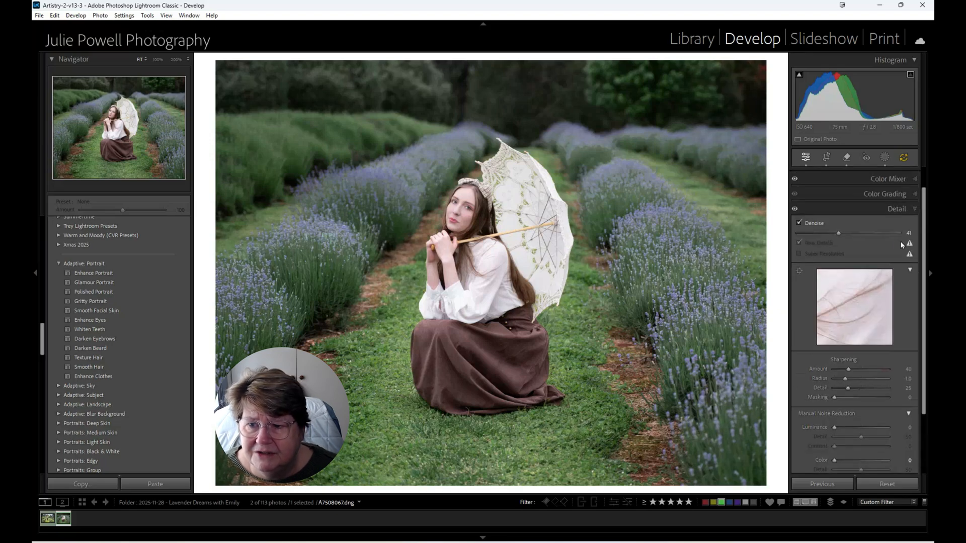
{"action": "scroll", "coordinate": [126, 292], "scroll_direction": "up", "scroll_amount": 5}
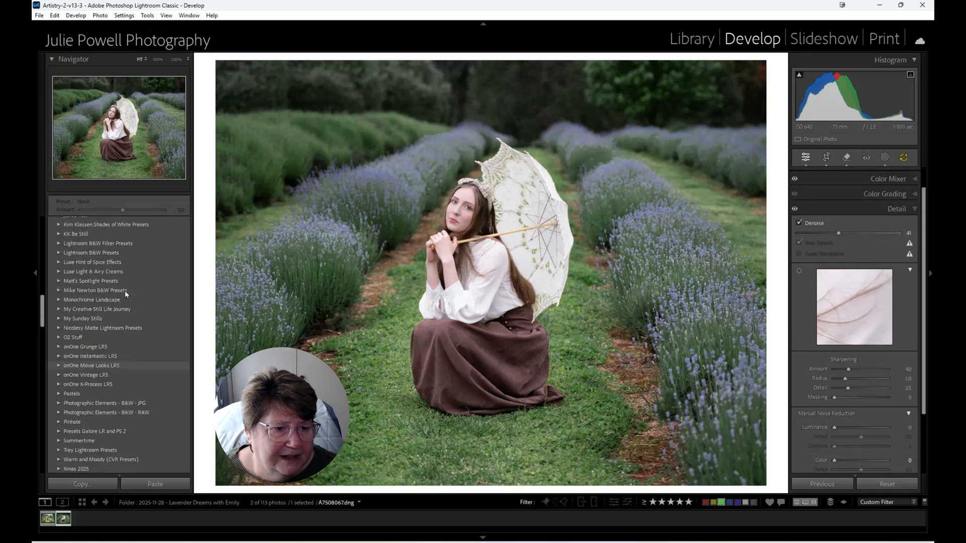
{"action": "scroll", "coordinate": [125, 291], "scroll_direction": "up", "scroll_amount": 3}
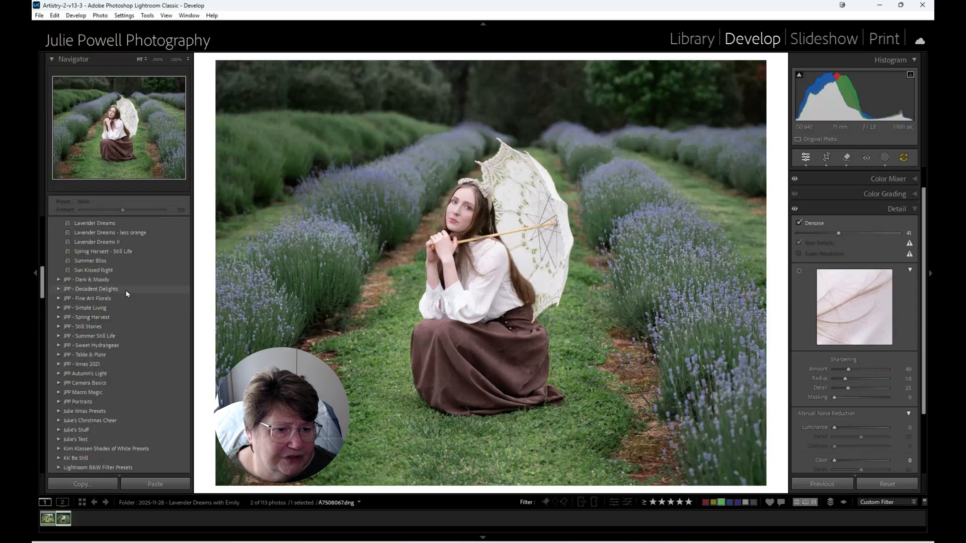
{"action": "left_click", "coordinate": [126, 290]}
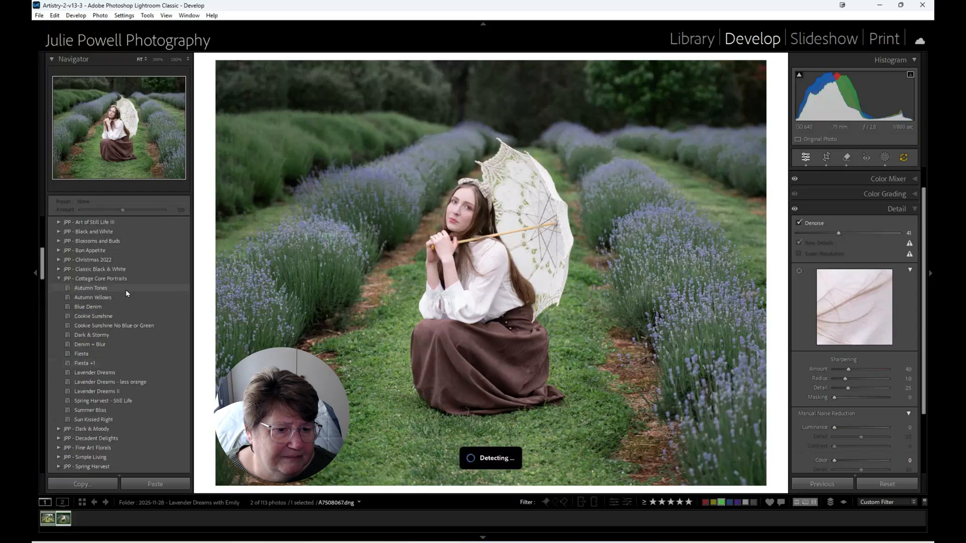
{"action": "left_click", "coordinate": [107, 391]}
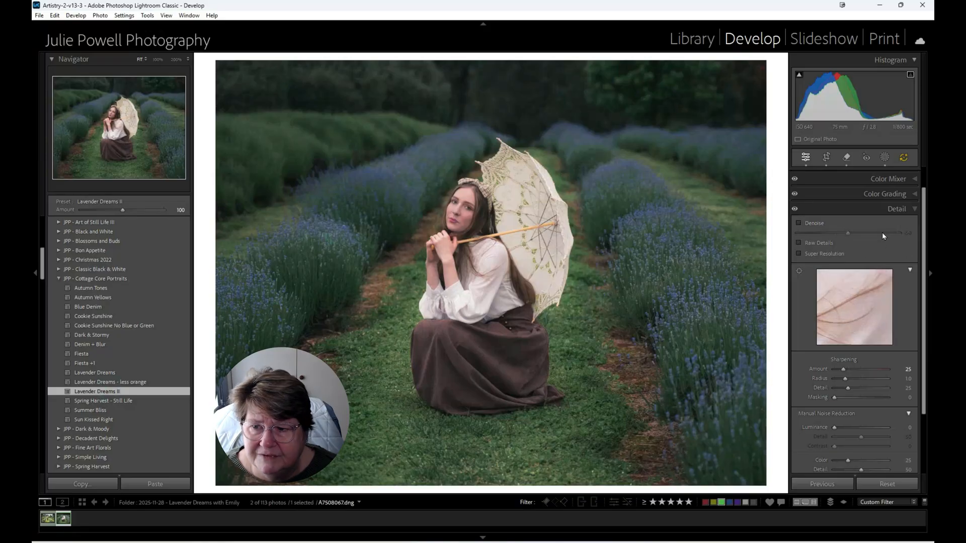
- Raise the seated portrait's global Exposure to +0.53 and reduce its Vibrance to +18
{"action": "scroll", "coordinate": [900, 223], "scroll_direction": "up", "scroll_amount": 1}
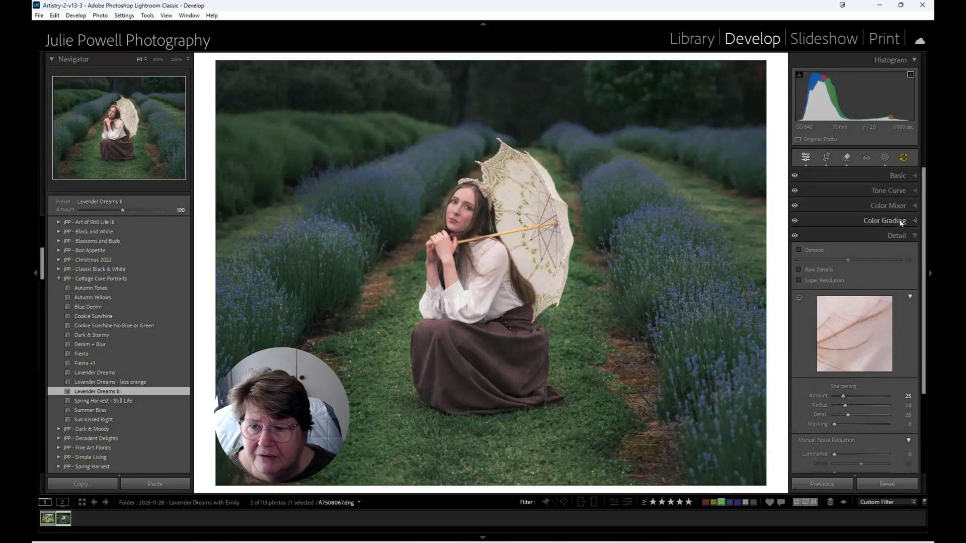
{"action": "left_click", "coordinate": [914, 178]}
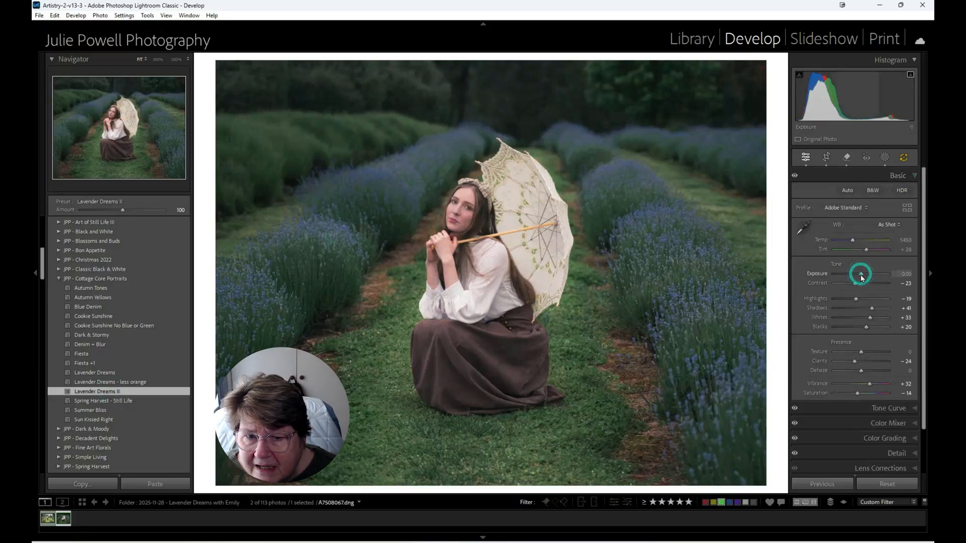
{"action": "left_click_drag", "start_coordinate": [861, 275], "coordinate": [864, 277]}
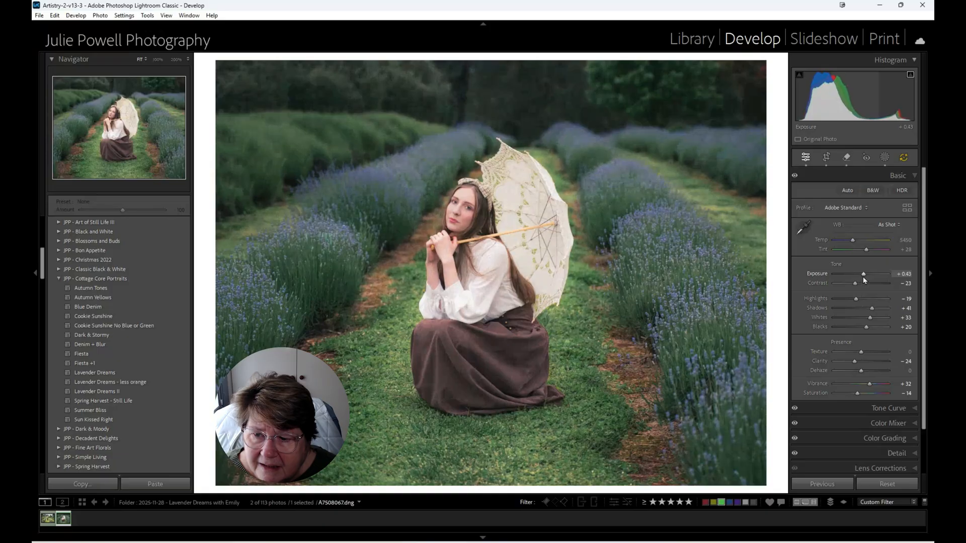
{"action": "left_click_drag", "start_coordinate": [869, 384], "coordinate": [866, 386]}
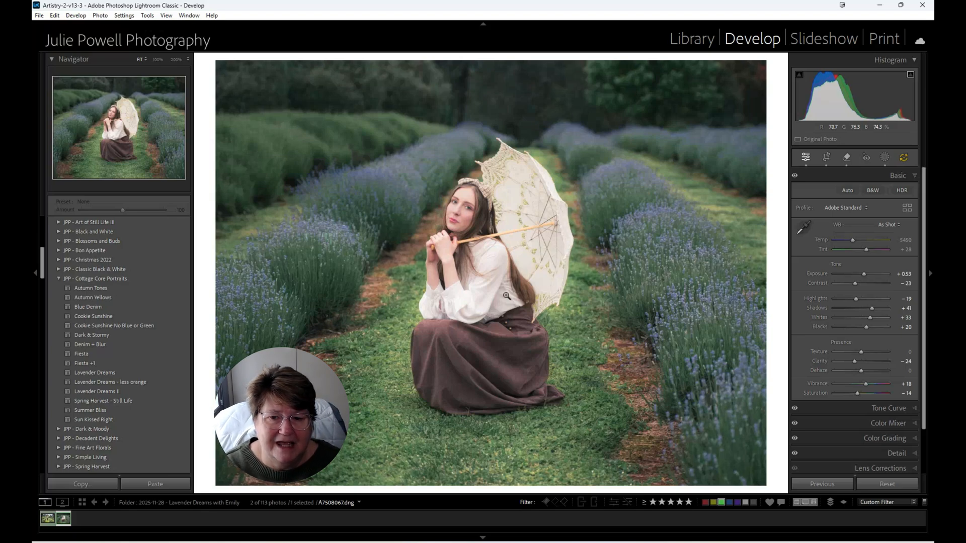
- Compare the seated portrait before and after side by side, and switch to the first photo in the filmstrip
{"action": "key", "text": "y"}
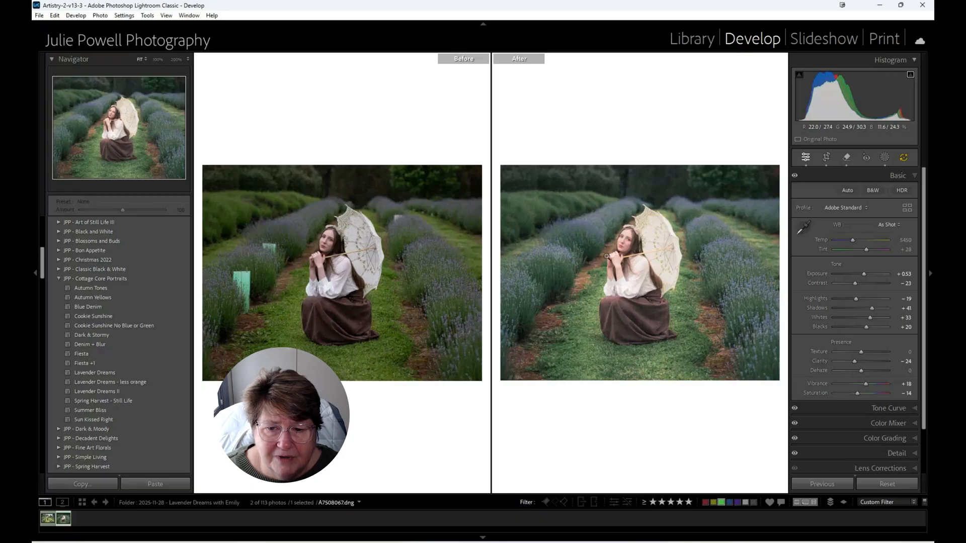
{"action": "left_click", "coordinate": [47, 516]}
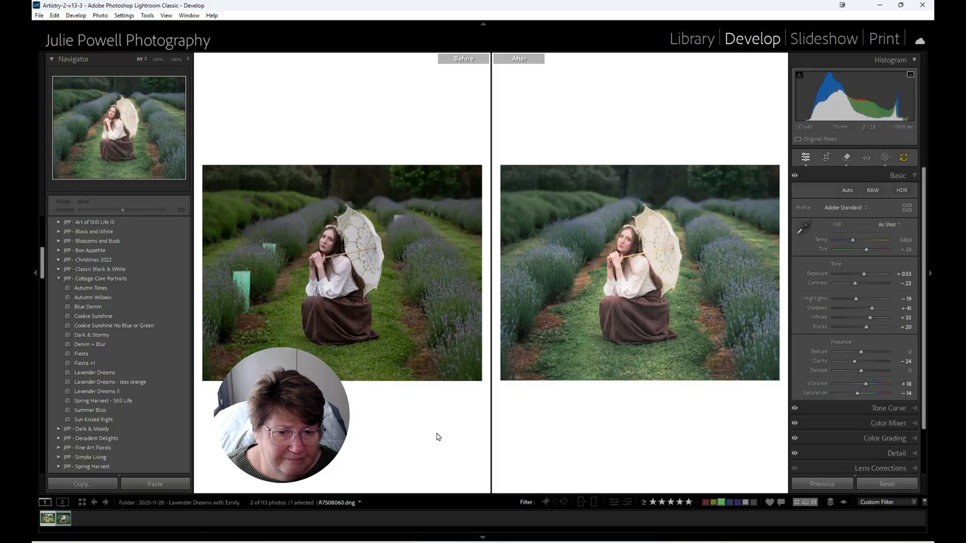